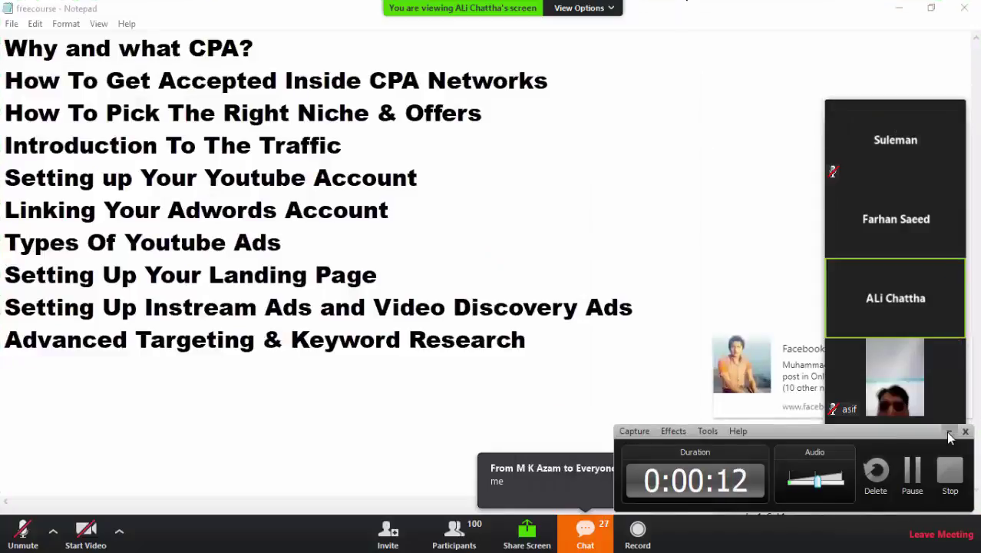
# - Hide the Camtasia controls and open the group chat, moved to the top right
pyautogui.click(949, 431)
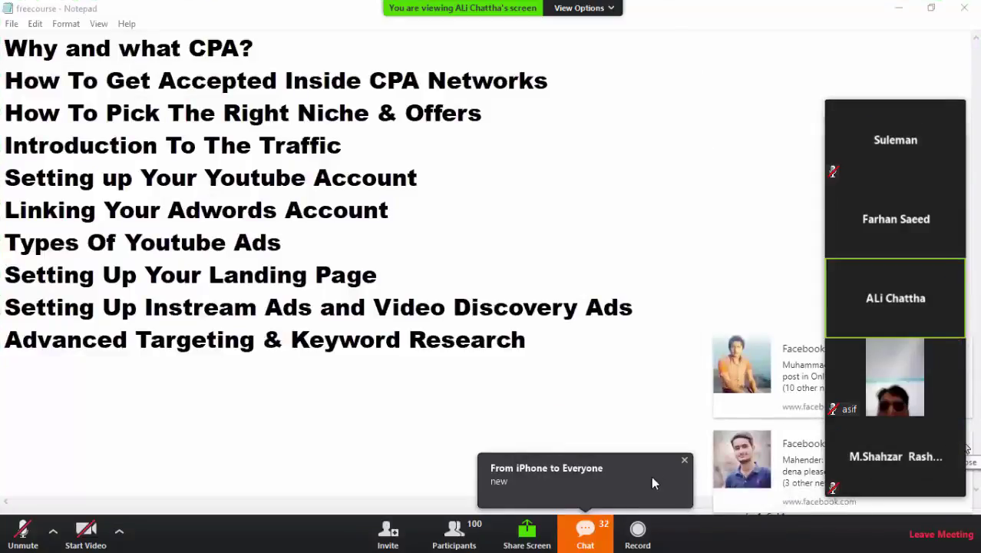
pyautogui.click(589, 534)
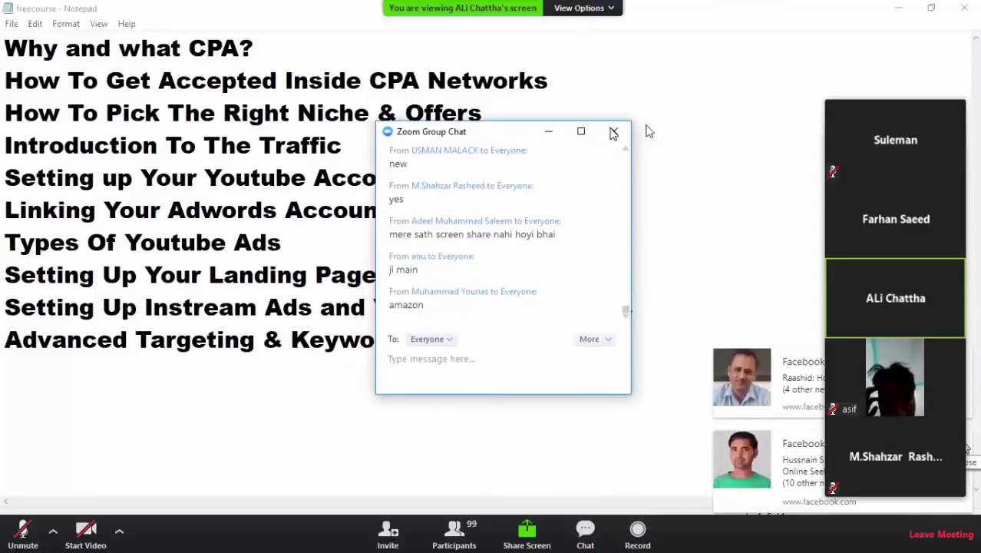
pyautogui.moveTo(506, 138); pyautogui.dragTo(719, 51)
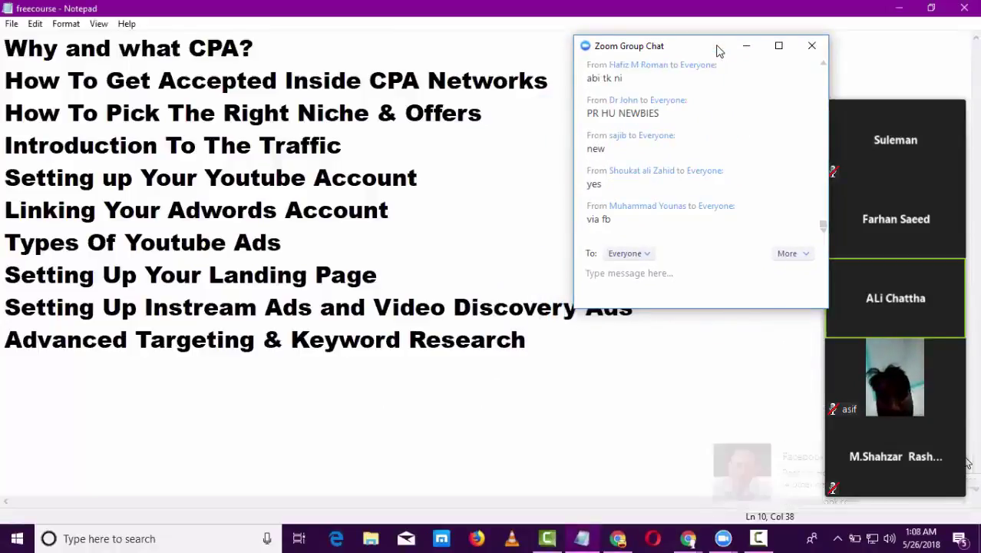
# - Send everyone 'Just maxbount approve hai but work nahi start kiya hai' in chat
pyautogui.click(719, 51)
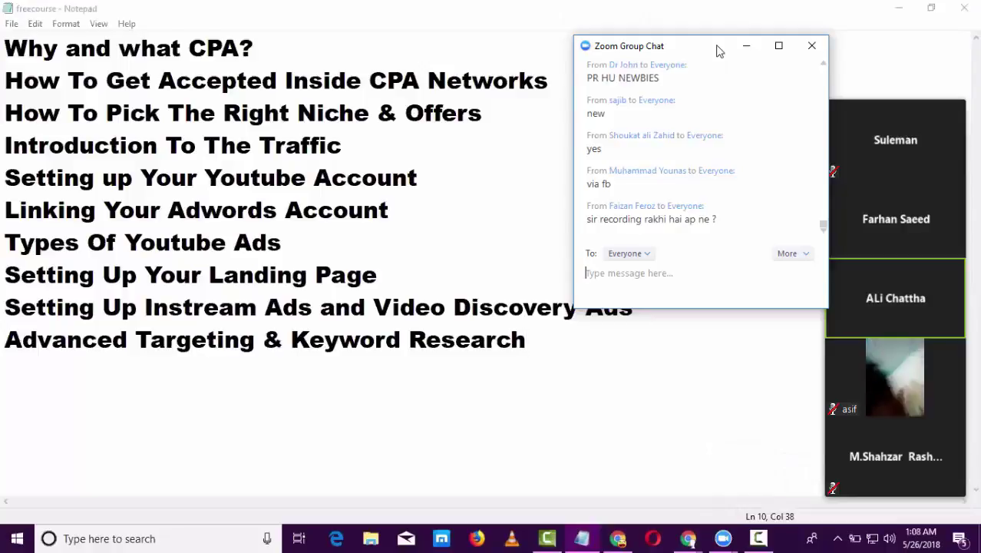
pyautogui.write('Just ')
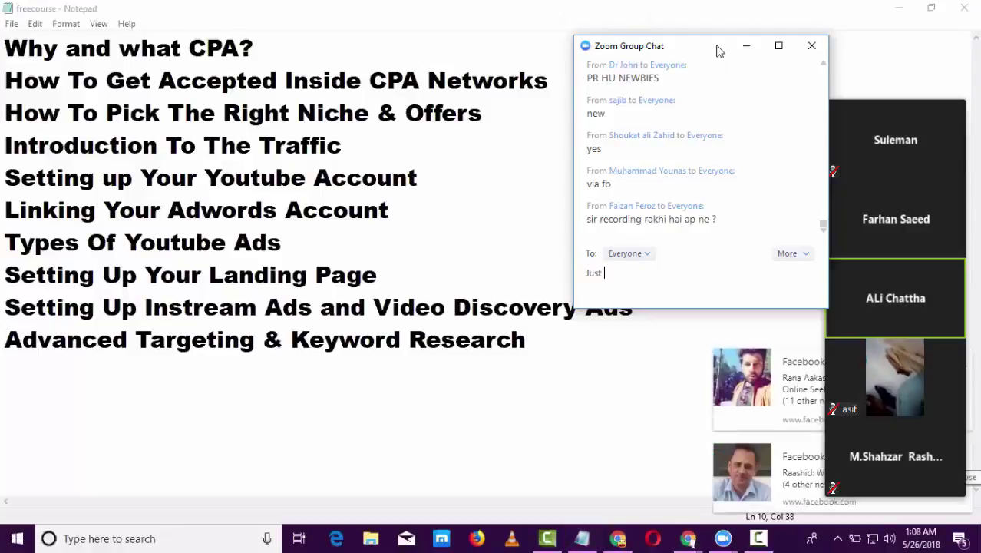
pyautogui.write('maxbount')
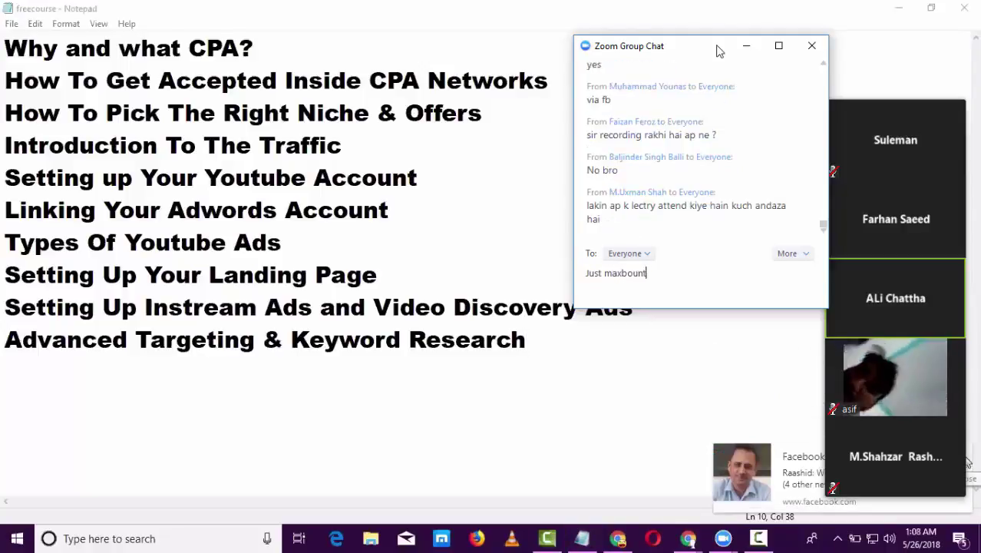
pyautogui.write(' approve hai ')
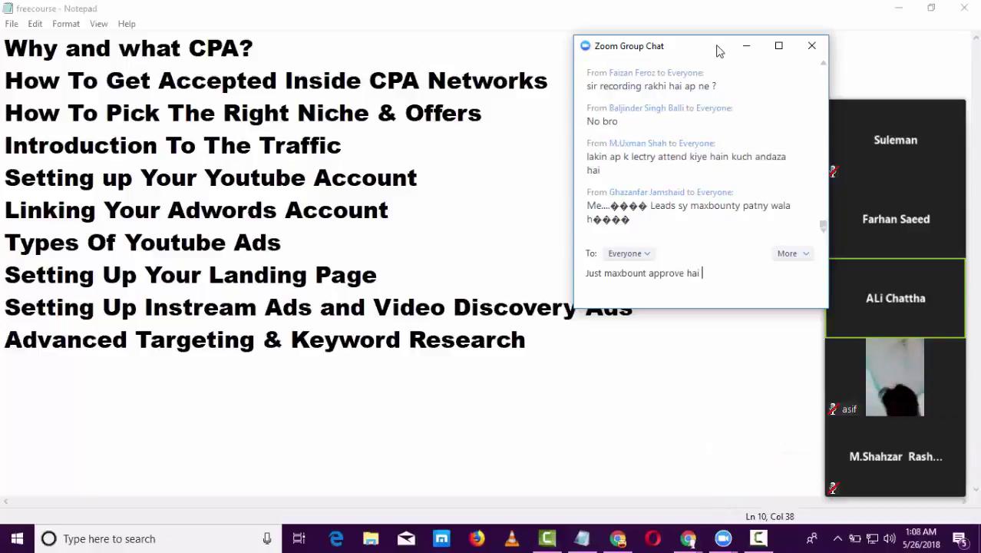
pyautogui.write('but work')
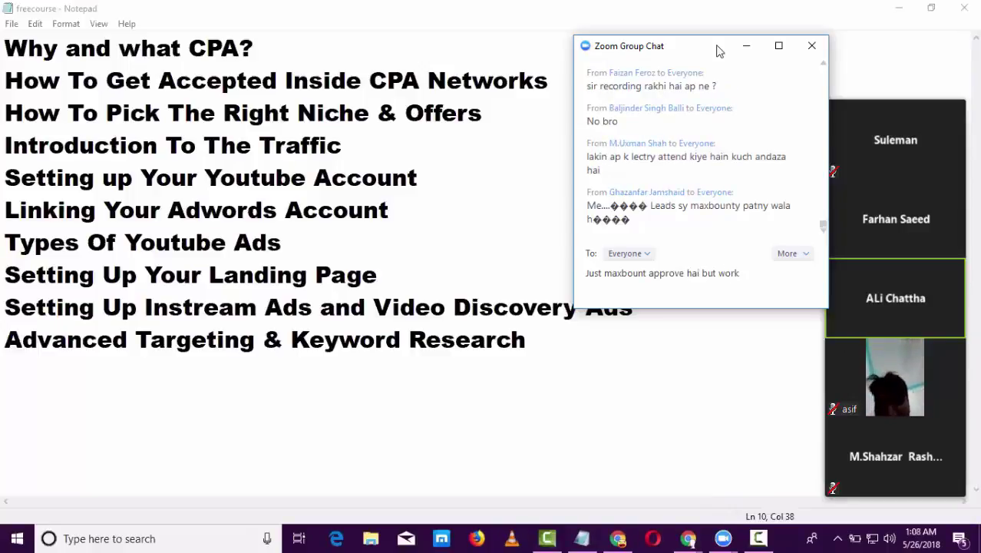
pyautogui.write(' nahi start ')
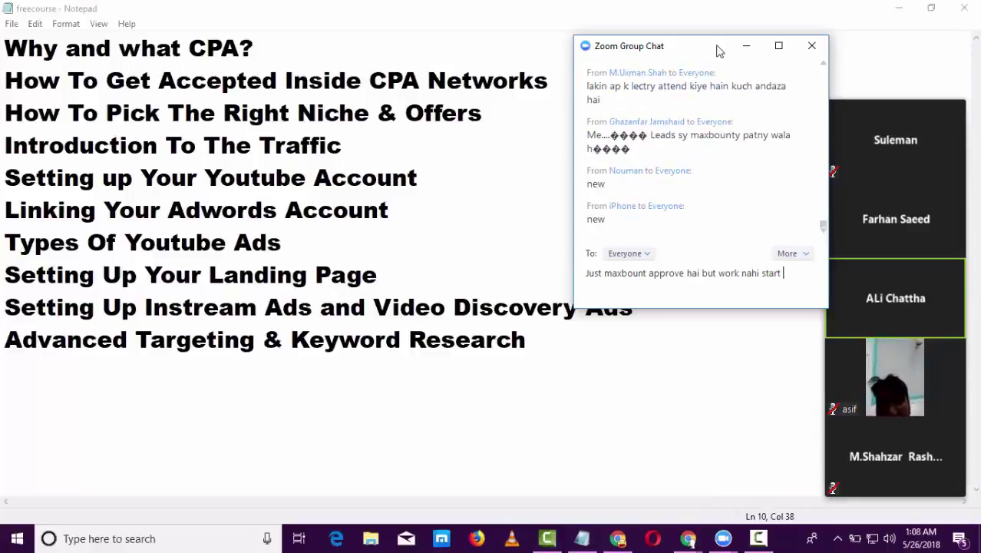
pyautogui.write('kiya hai')
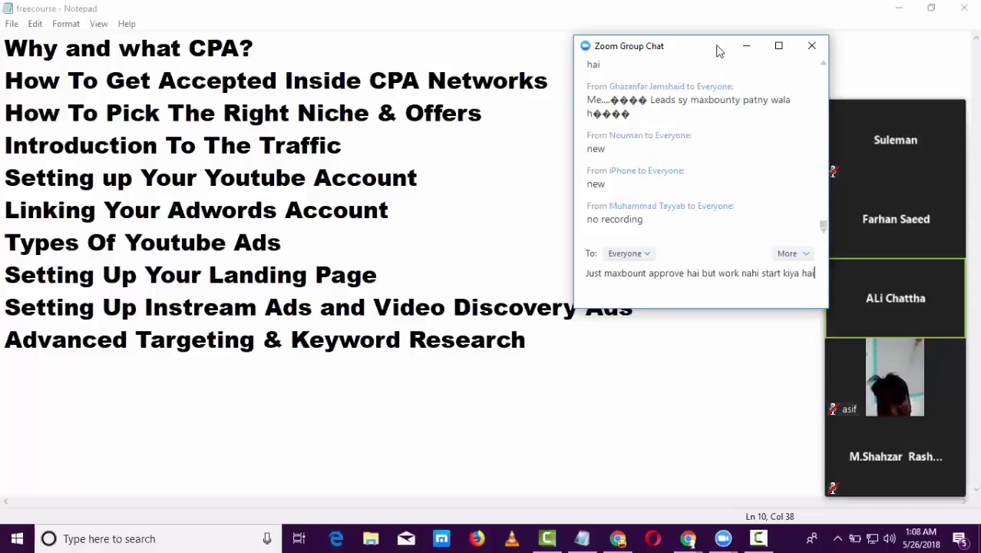
pyautogui.press('Return')
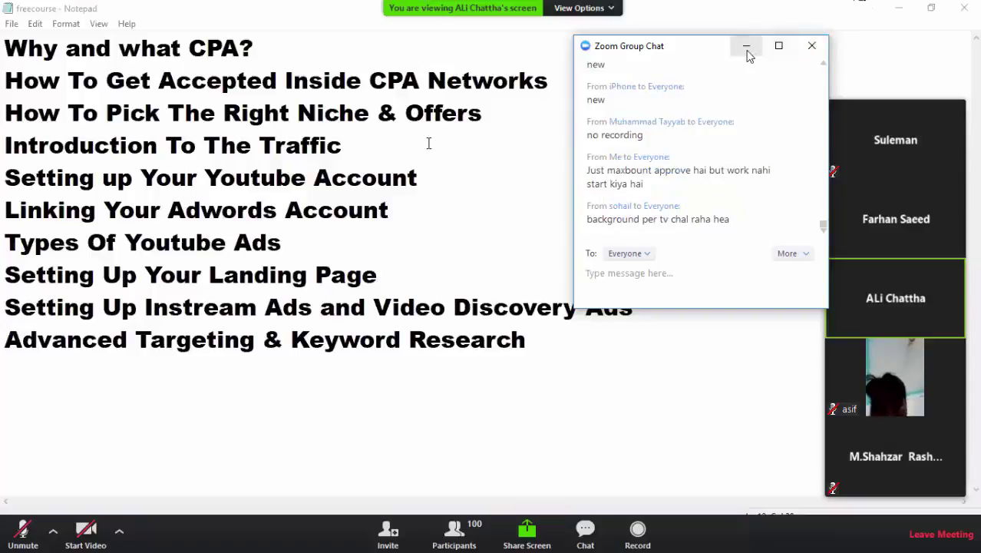
# - Minimize the group chat, collapse the video thumbnails and lower the Talking bar
pyautogui.click(746, 47)
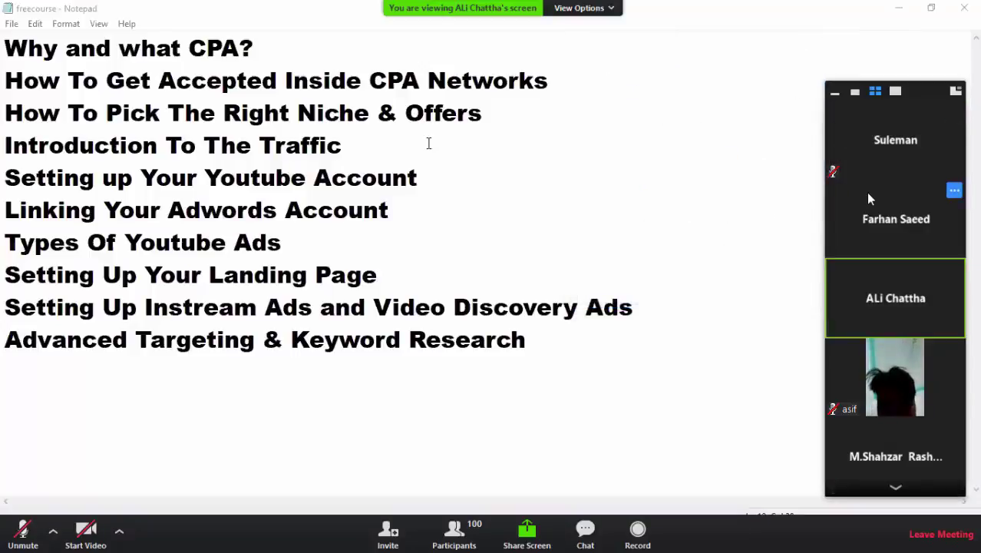
pyautogui.click(836, 93)
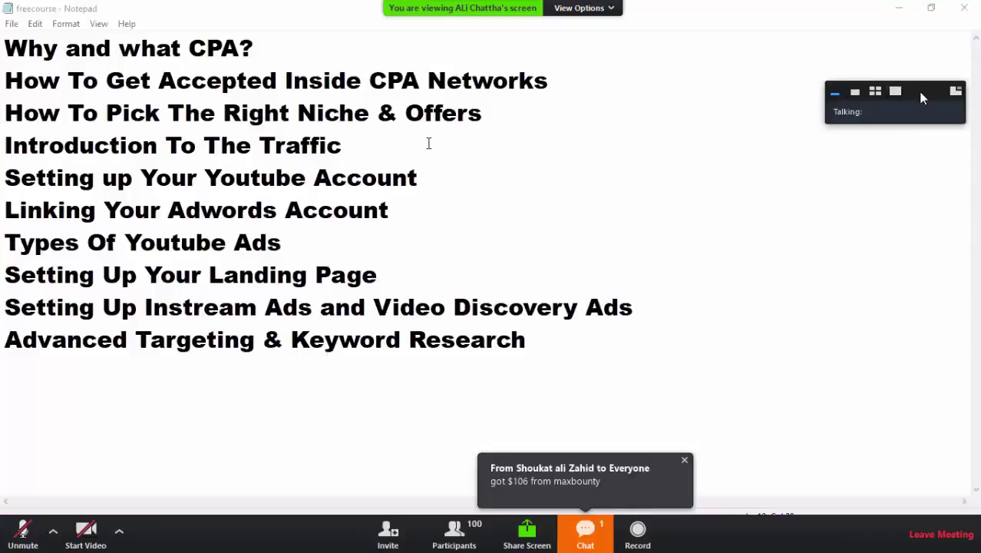
pyautogui.moveTo(923, 98); pyautogui.dragTo(923, 163)
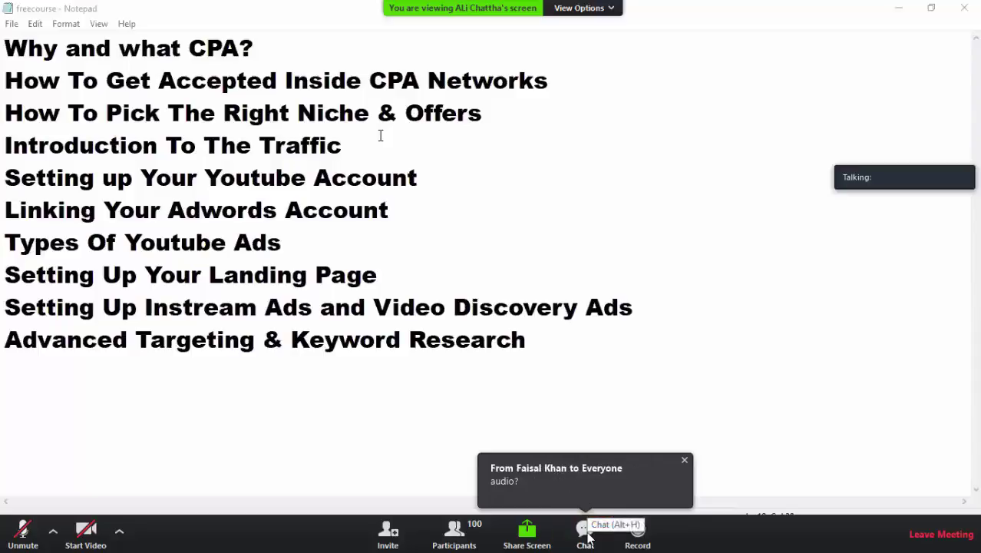
# - Reopen the group chat along the right edge and dismiss the first Facebook notifications
pyautogui.click(585, 530)
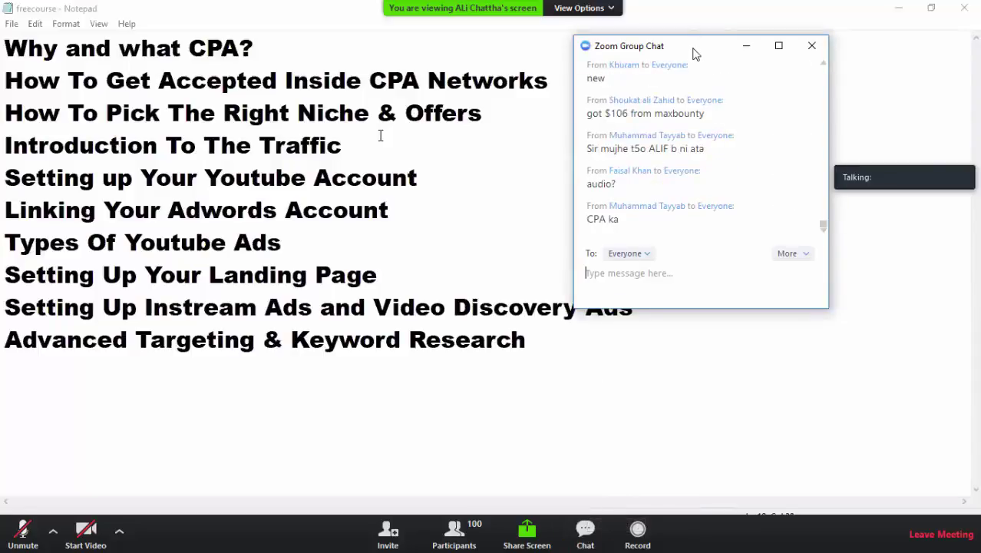
pyautogui.moveTo(700, 49); pyautogui.dragTo(842, 46)
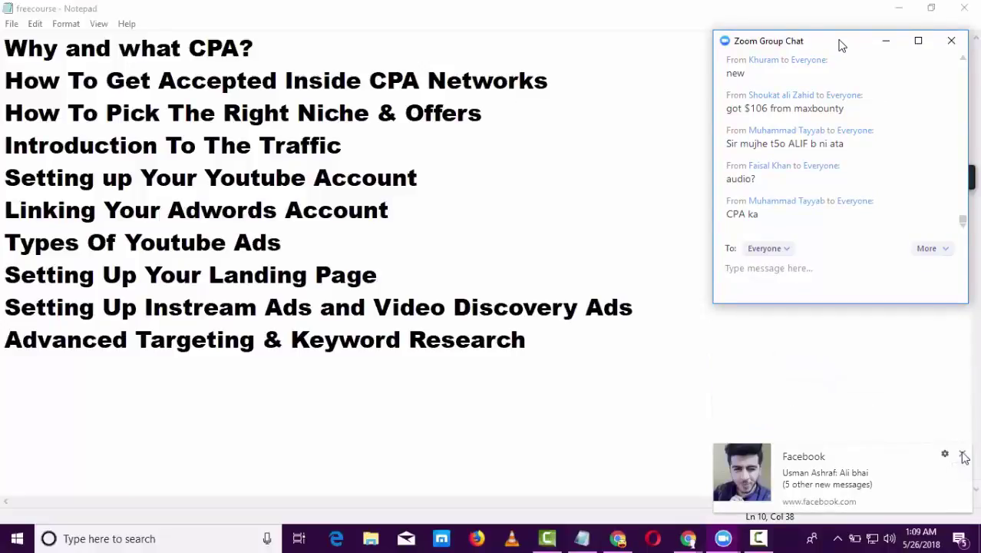
pyautogui.click(964, 453)
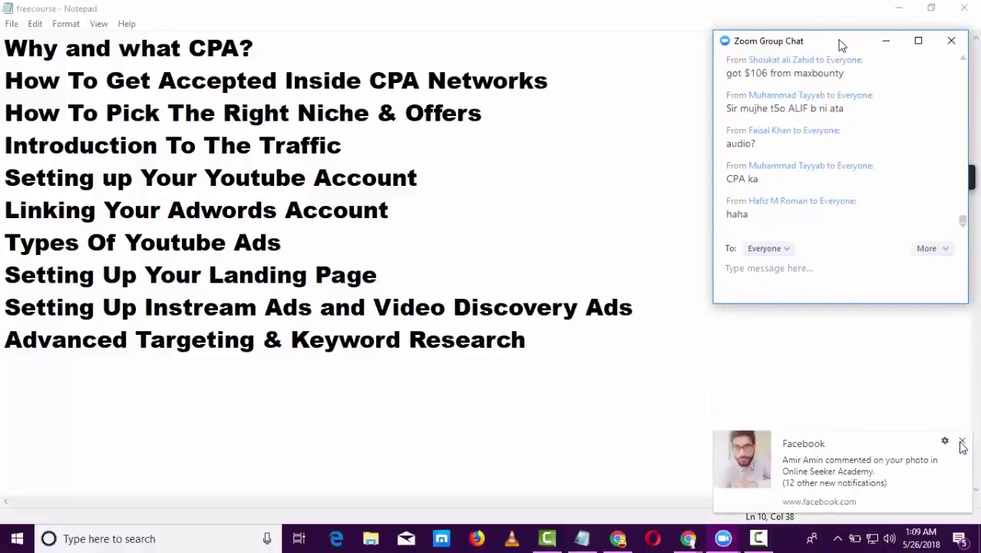
pyautogui.click(961, 442)
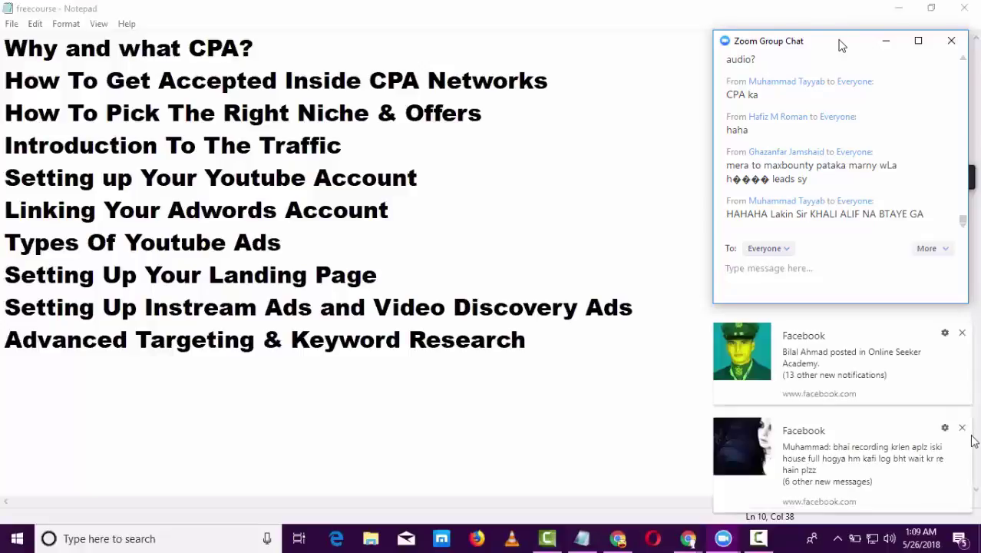
pyautogui.click(964, 430)
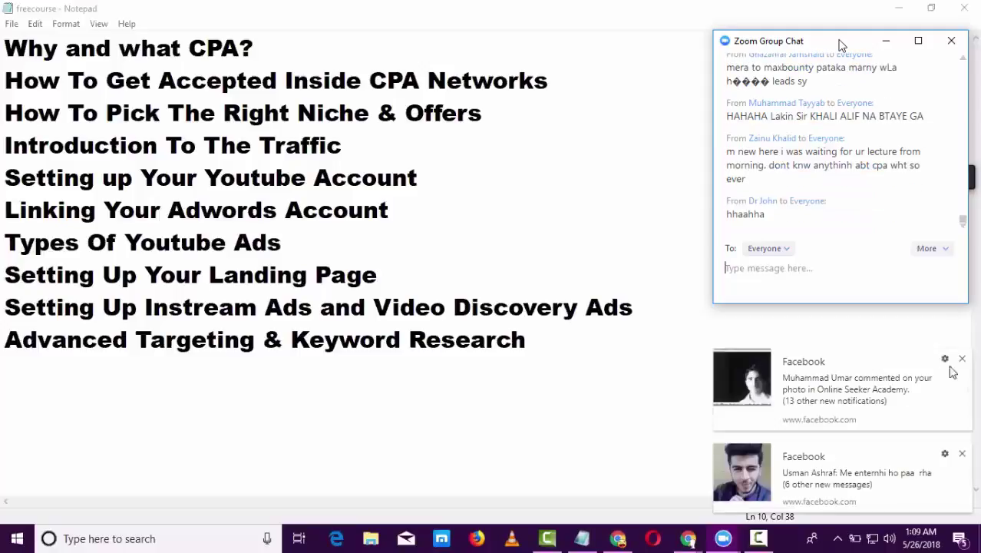
# - Clear the remaining Facebook notifications and bring up the Camtasia recorder with F9
pyautogui.click(963, 360)
pyautogui.click(964, 455)
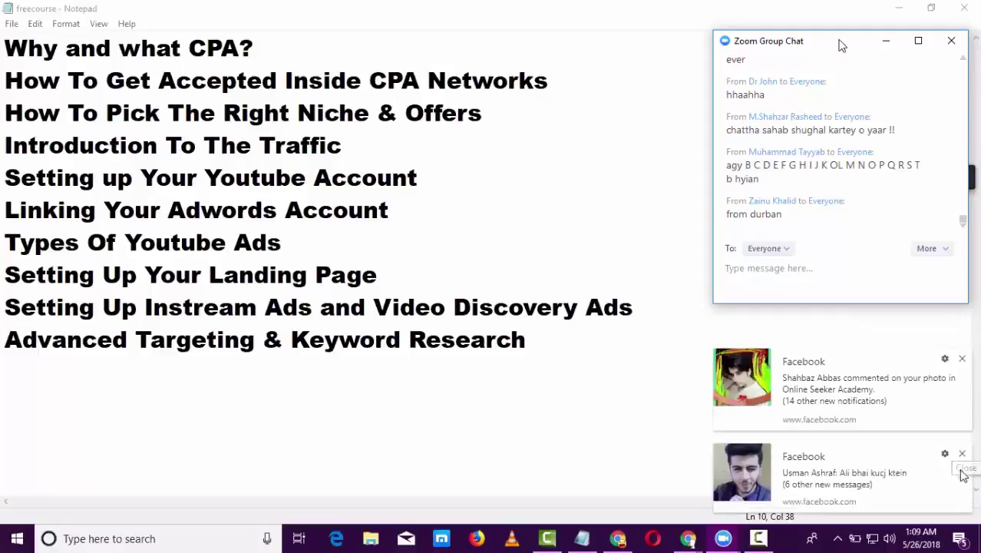
pyautogui.click(964, 455)
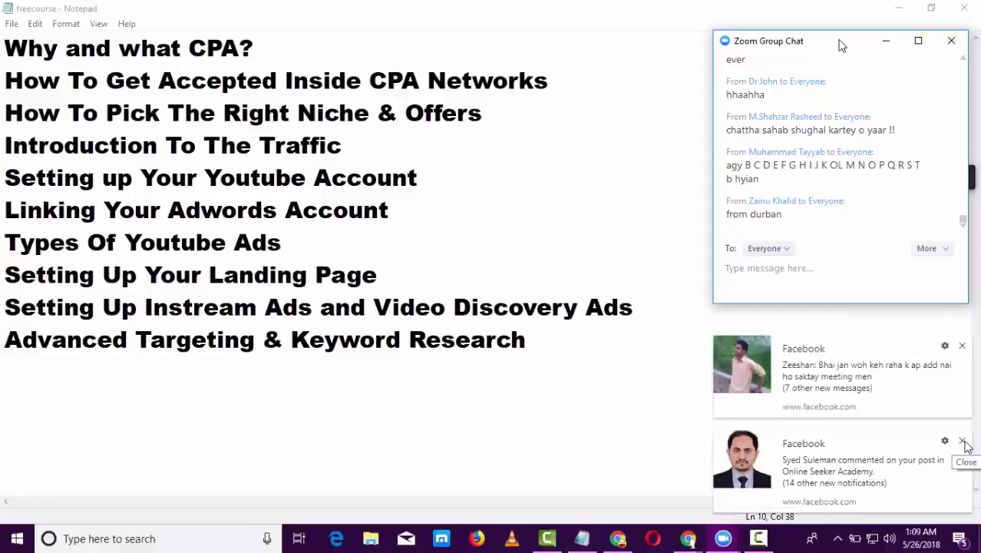
pyautogui.click(964, 444)
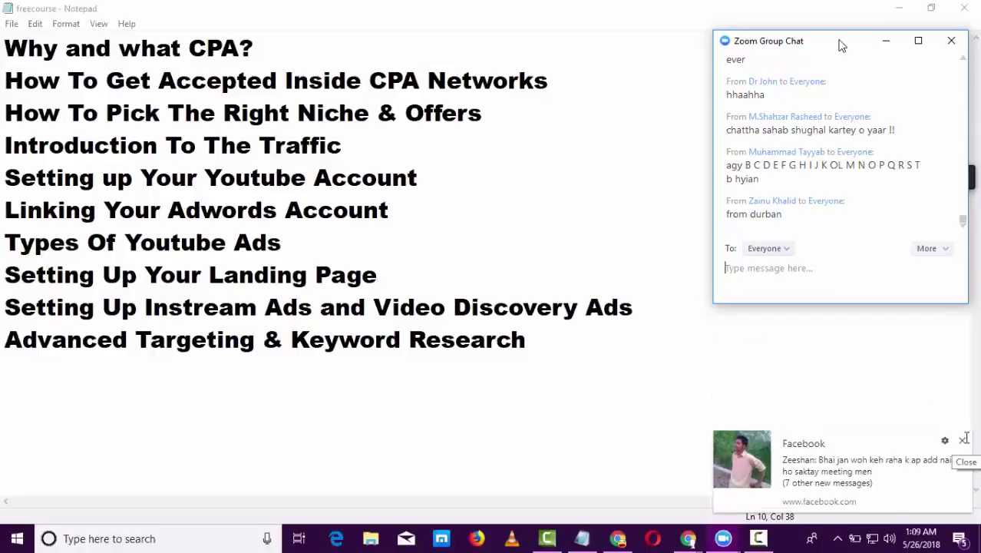
pyautogui.click(964, 442)
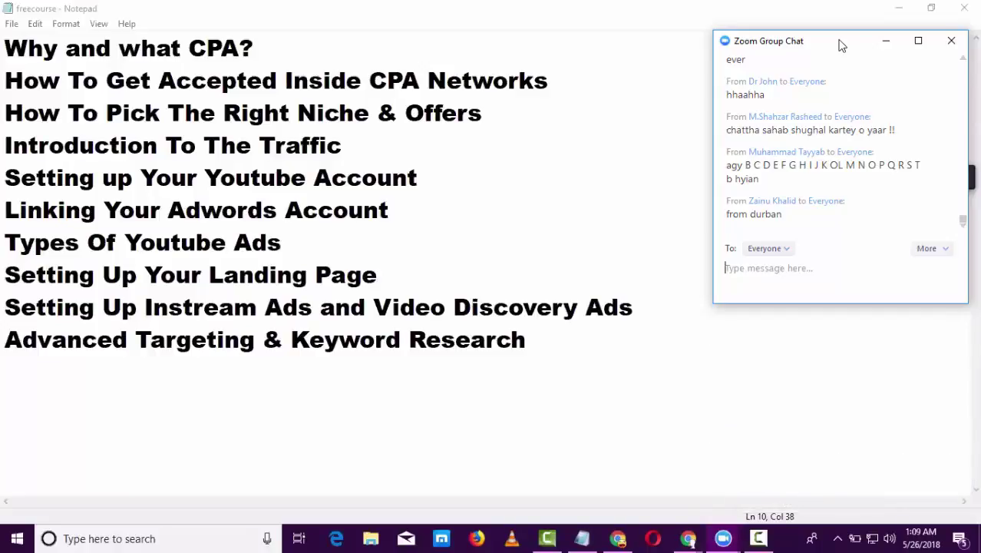
pyautogui.press('F9')
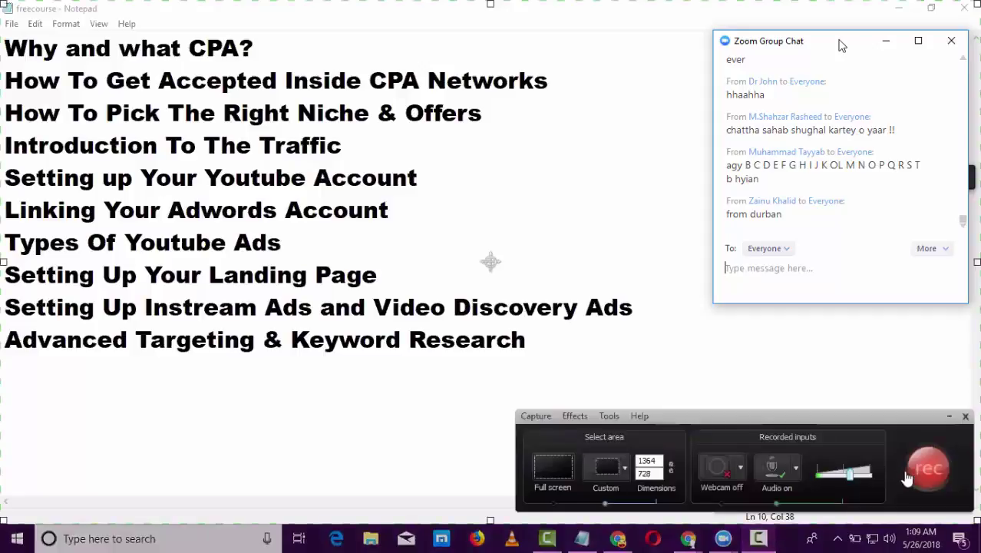
# - Resume the Camtasia screen recording
pyautogui.click(908, 476)
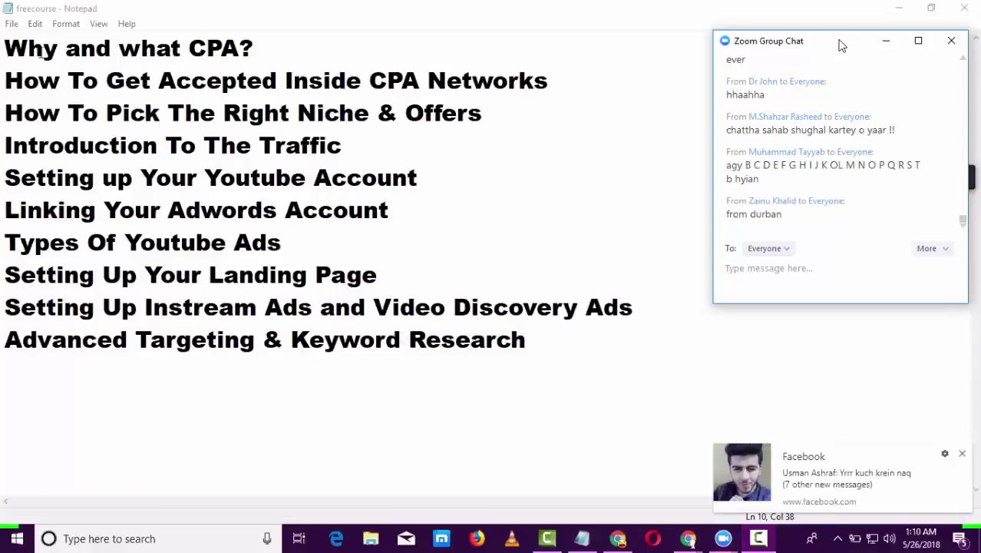
# - Select the opening lines of the Notepad outline and dismiss two Facebook notifications
pyautogui.click(5, 39)
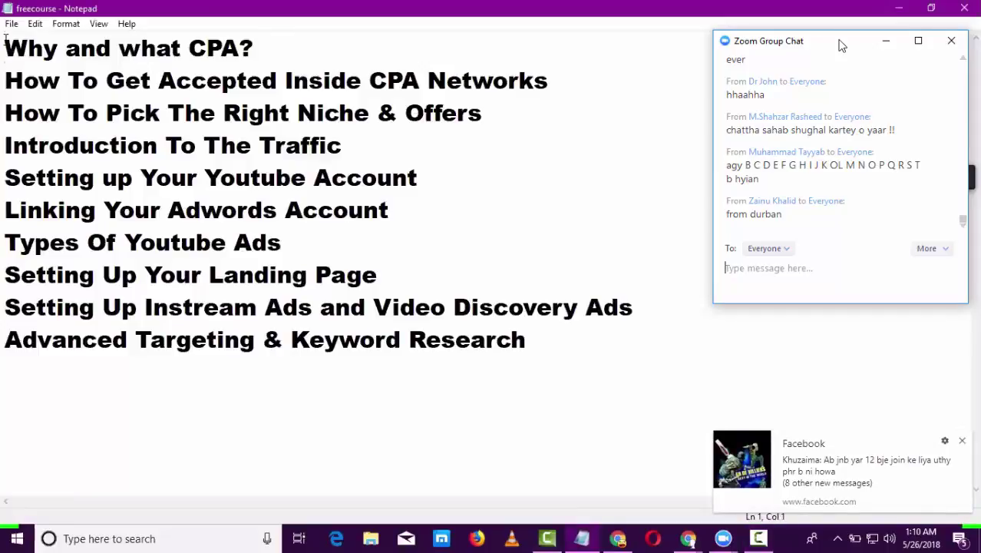
pyautogui.moveTo(5, 47); pyautogui.dragTo(561, 88)
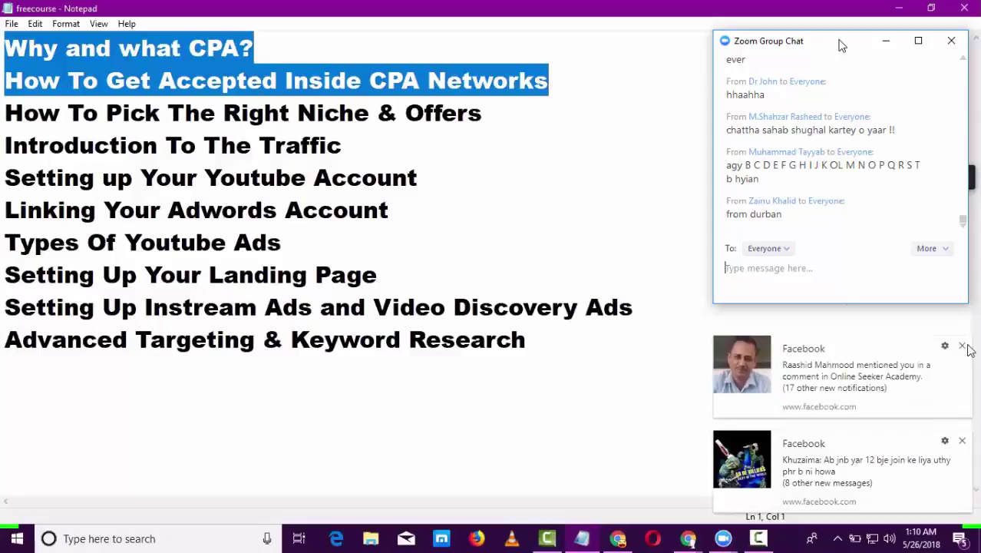
pyautogui.click(962, 346)
pyautogui.click(962, 441)
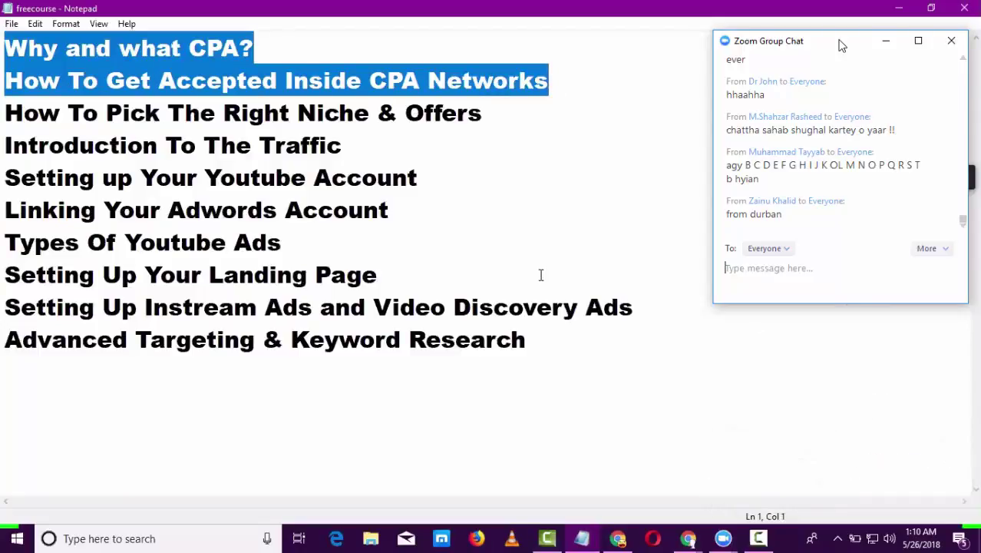
# - Highlight just 'Why and what CPA?' and close the remaining Facebook notifications
pyautogui.click(80, 49)
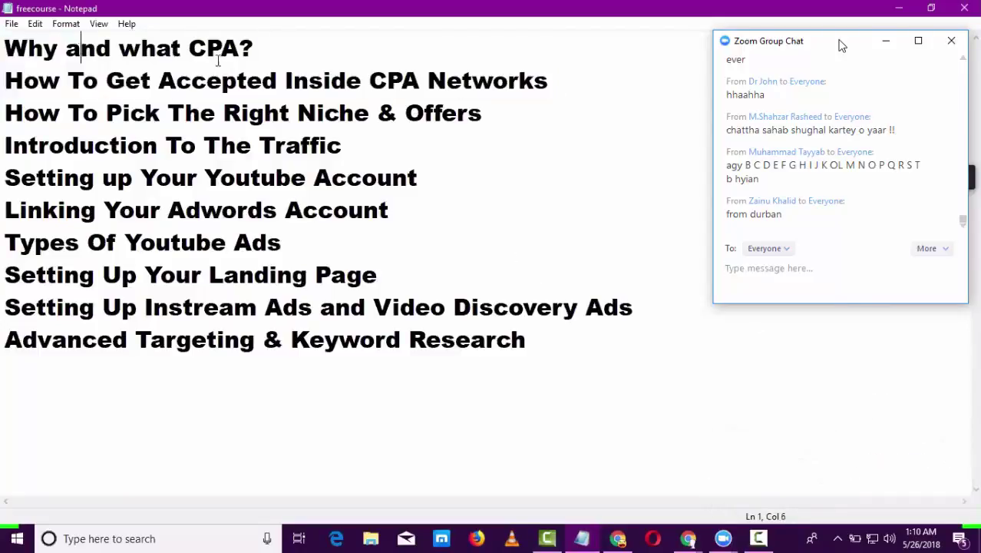
pyautogui.click(258, 54)
pyautogui.moveTo(258, 54); pyautogui.dragTo(12, 50)
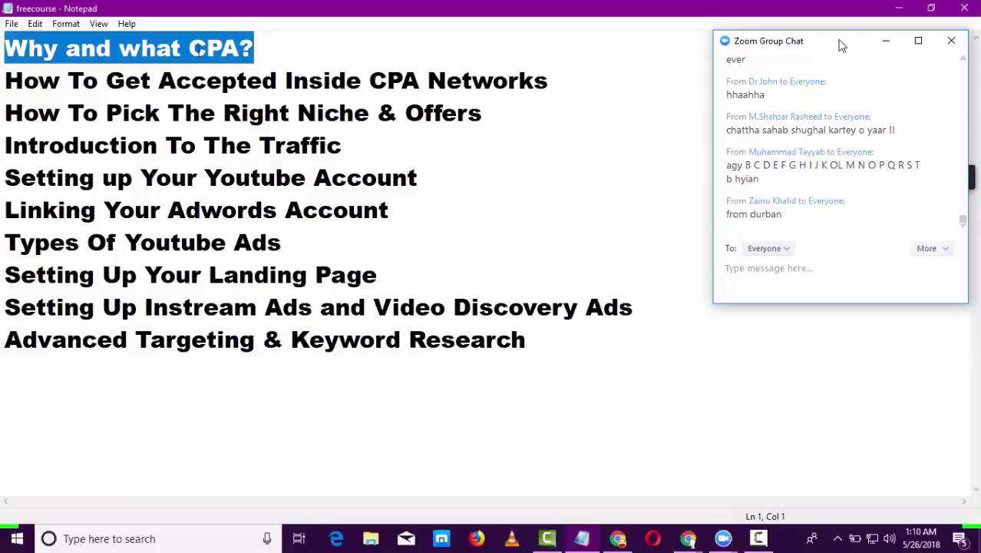
pyautogui.click(254, 48)
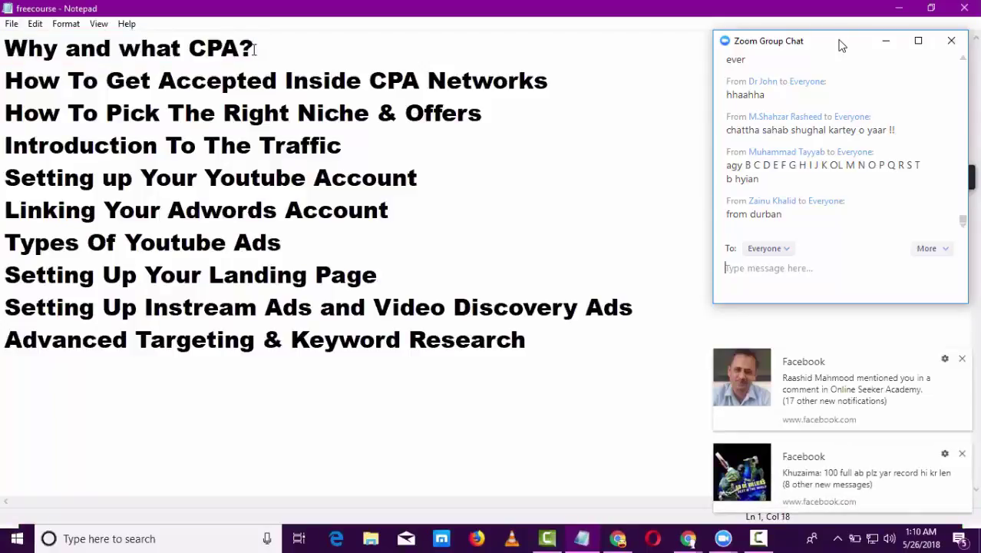
pyautogui.moveTo(256, 48); pyautogui.dragTo(4, 56)
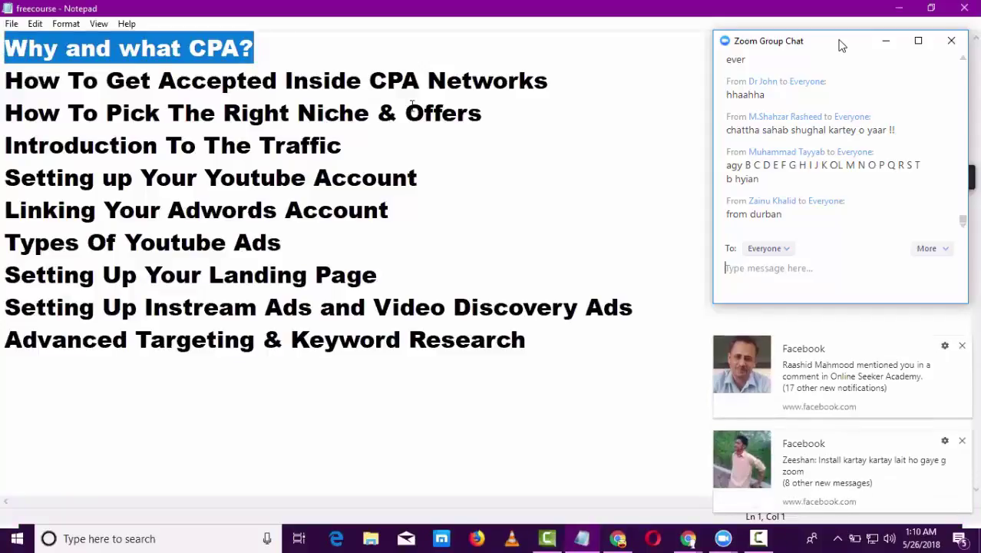
pyautogui.click(961, 349)
pyautogui.click(963, 443)
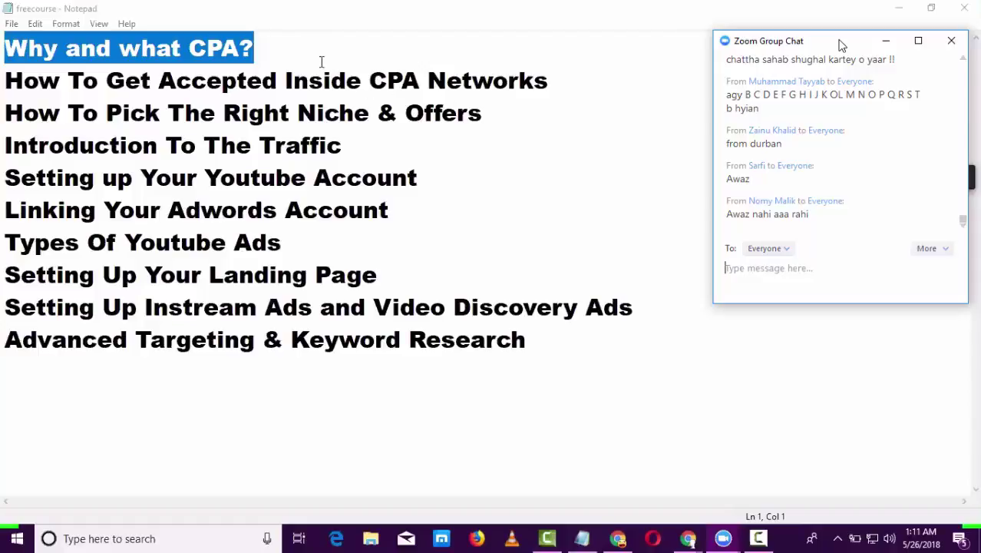
pyautogui.click(282, 55)
pyautogui.hotkey('shift', 'Left')
pyautogui.hotkey('shift', 'Left')
pyautogui.hotkey('shift', 'Left')
pyautogui.hotkey('shift', 'Left')
pyautogui.hotkey('shift', 'Left')
pyautogui.hotkey('shift', 'Left')
pyautogui.hotkey('shift', 'Left')
pyautogui.hotkey('shift', 'Left')
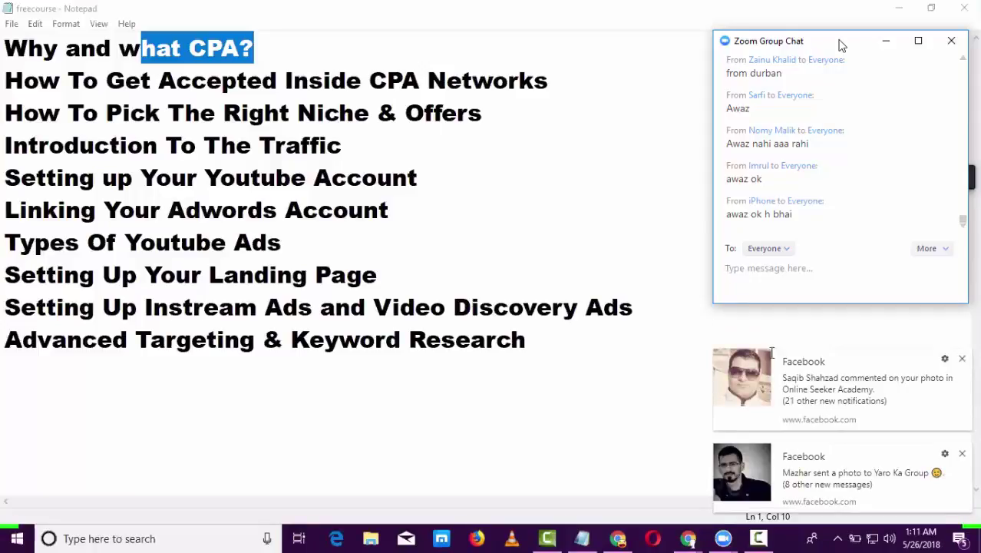
pyautogui.click(963, 456)
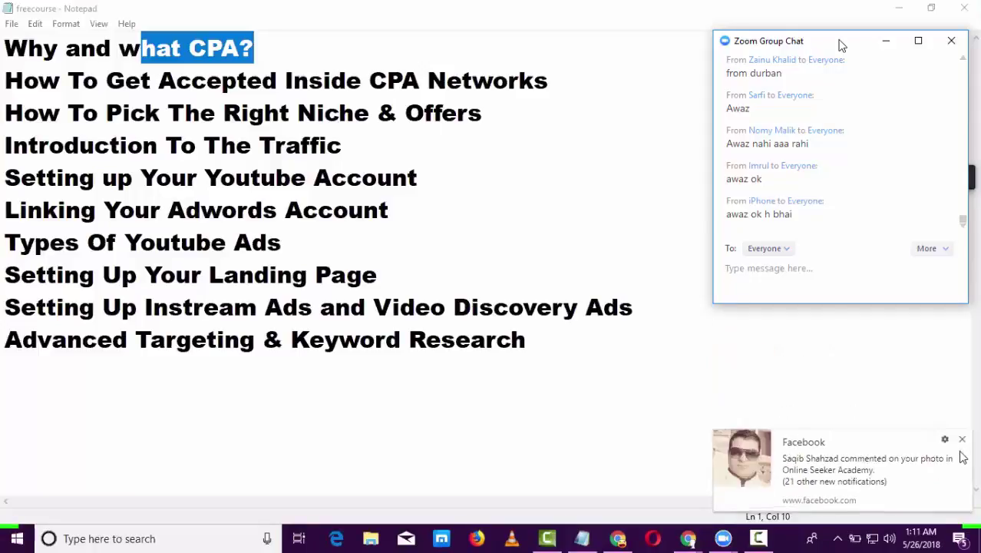
pyautogui.click(962, 453)
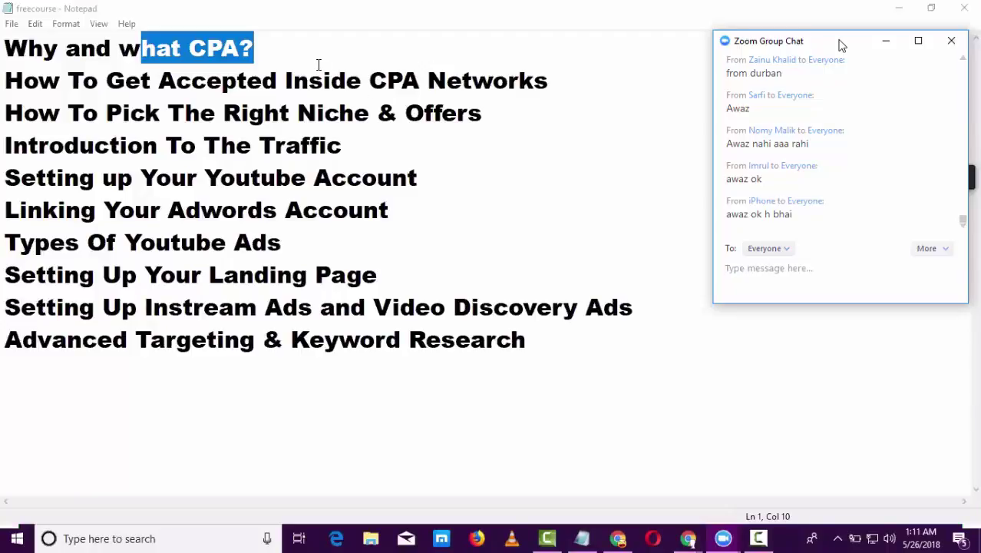
pyautogui.click(319, 63)
pyautogui.moveTo(255, 50); pyautogui.dragTo(187, 49)
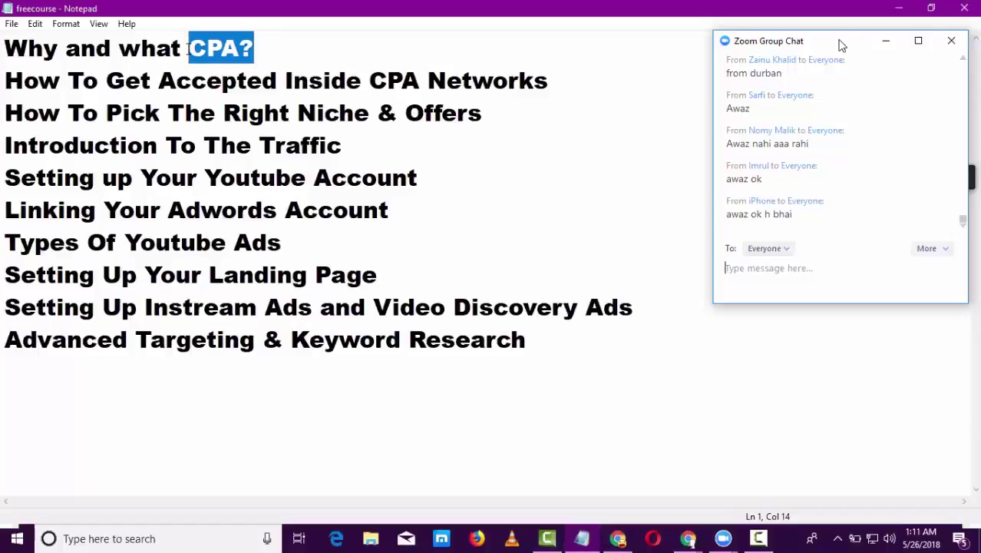
pyautogui.press('Left')
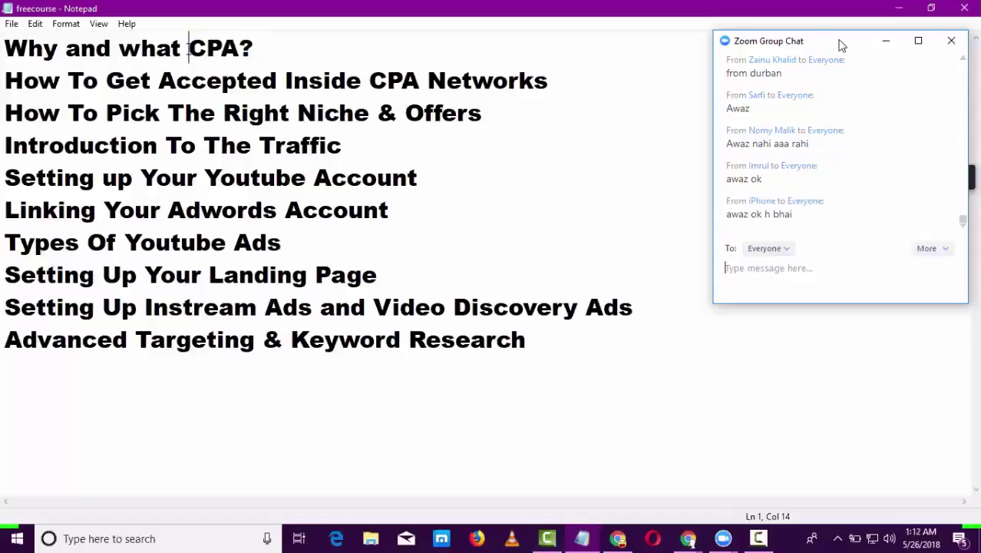
pyautogui.click(119, 47)
pyautogui.keyDown('shift'); pyautogui.click(251, 55); pyautogui.keyUp('shift')
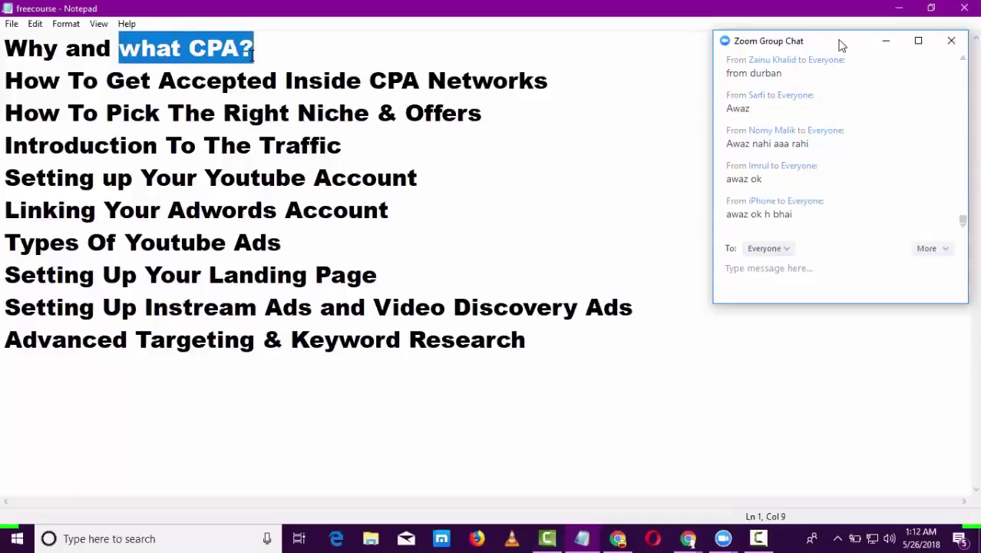
pyautogui.click(251, 55)
pyautogui.moveTo(247, 52); pyautogui.dragTo(190, 52)
pyautogui.click(120, 47)
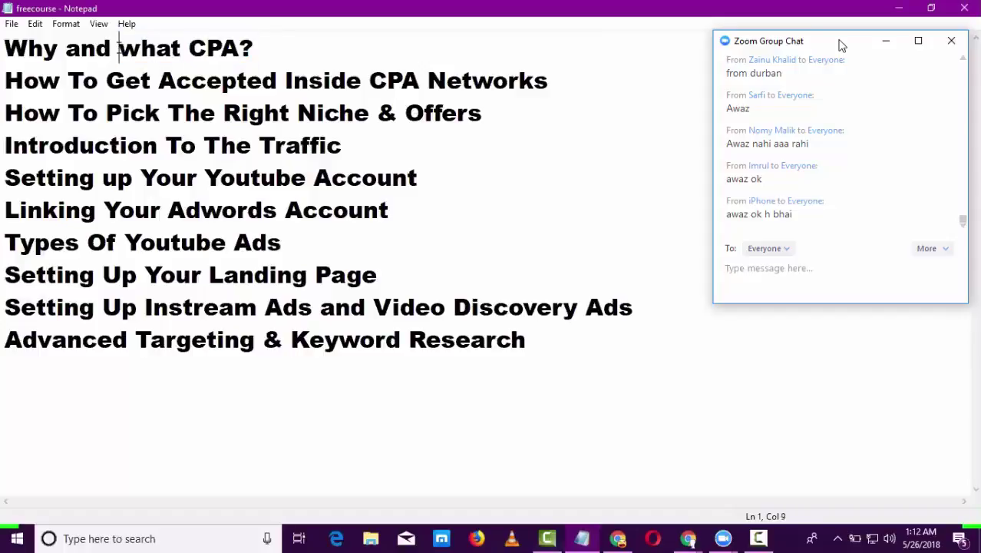
pyautogui.moveTo(119, 48)
pyautogui.mouseDown()
pyautogui.moveTo(256, 44)
pyautogui.moveTo(123, 48)
pyautogui.mouseUp()
pyautogui.click(256, 44)
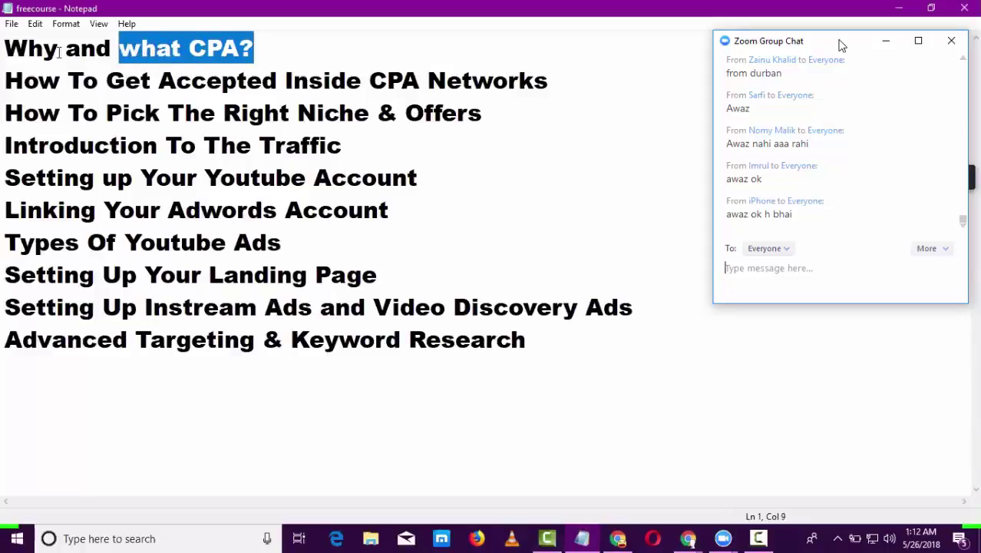
pyautogui.moveTo(60, 48); pyautogui.dragTo(4, 48)
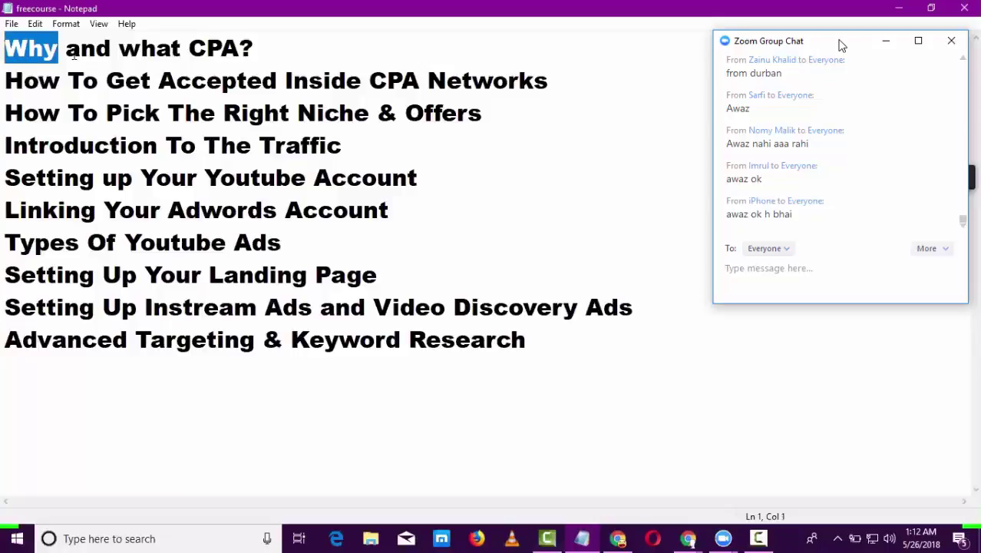
pyautogui.moveTo(121, 48); pyautogui.dragTo(273, 53)
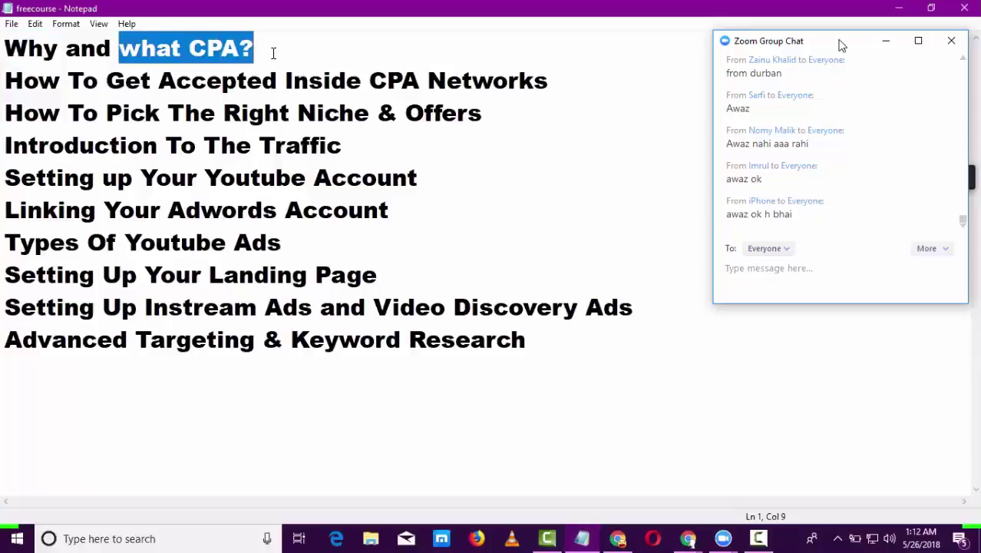
pyautogui.moveTo(64, 48); pyautogui.dragTo(4, 52)
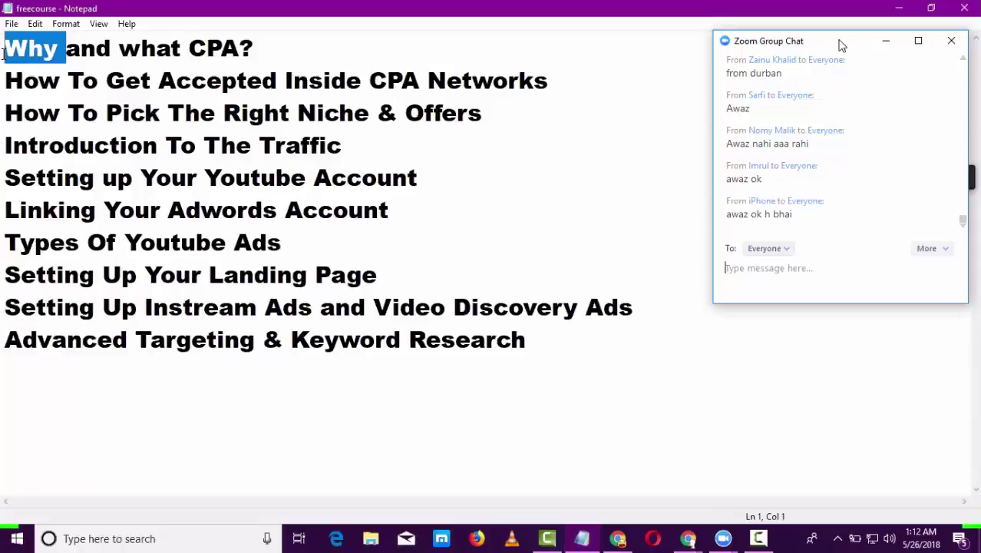
pyautogui.click(59, 51)
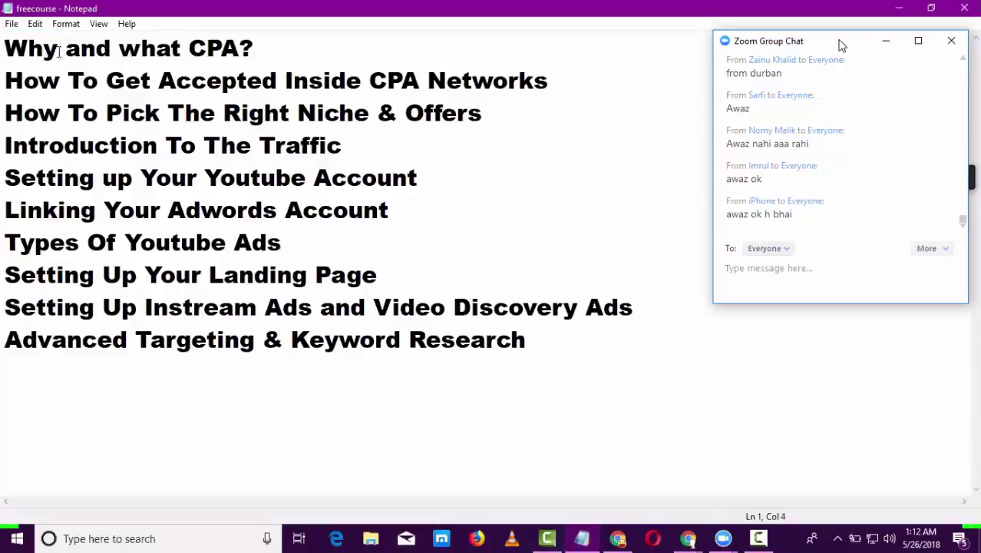
pyautogui.moveTo(61, 51); pyautogui.dragTo(2, 54)
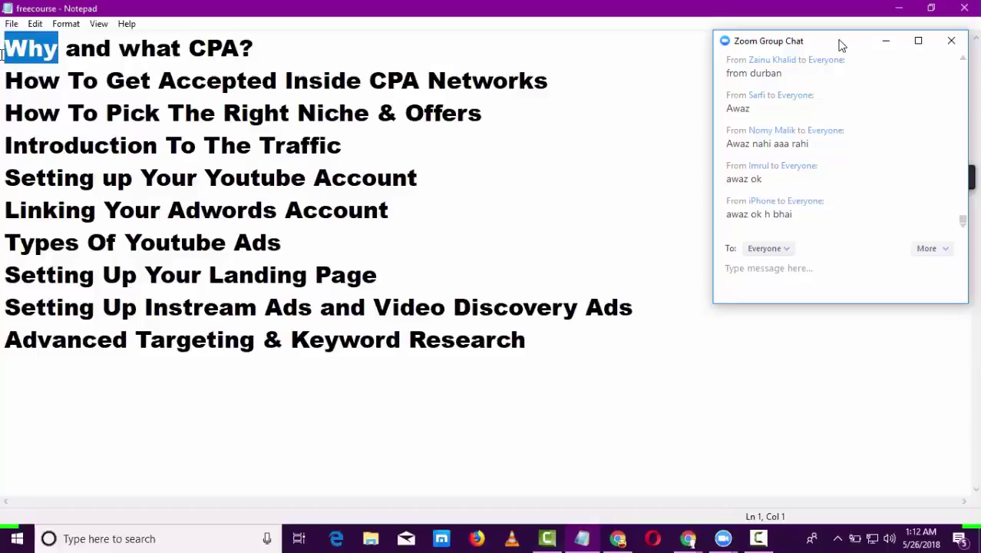
pyautogui.click(60, 51)
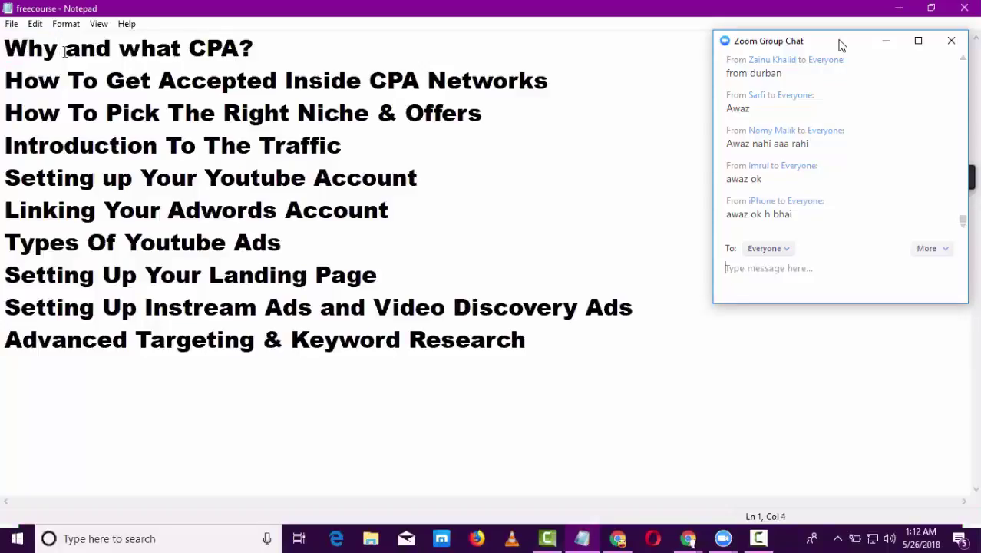
pyautogui.moveTo(60, 51); pyautogui.dragTo(2, 51)
pyautogui.click(3, 50)
pyautogui.moveTo(4, 48); pyautogui.dragTo(252, 60)
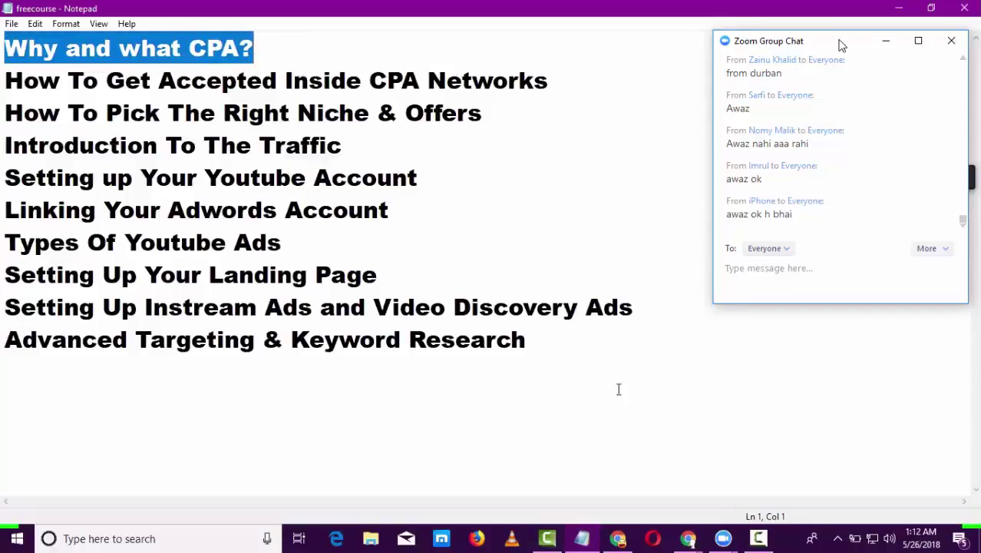
pyautogui.click(628, 355)
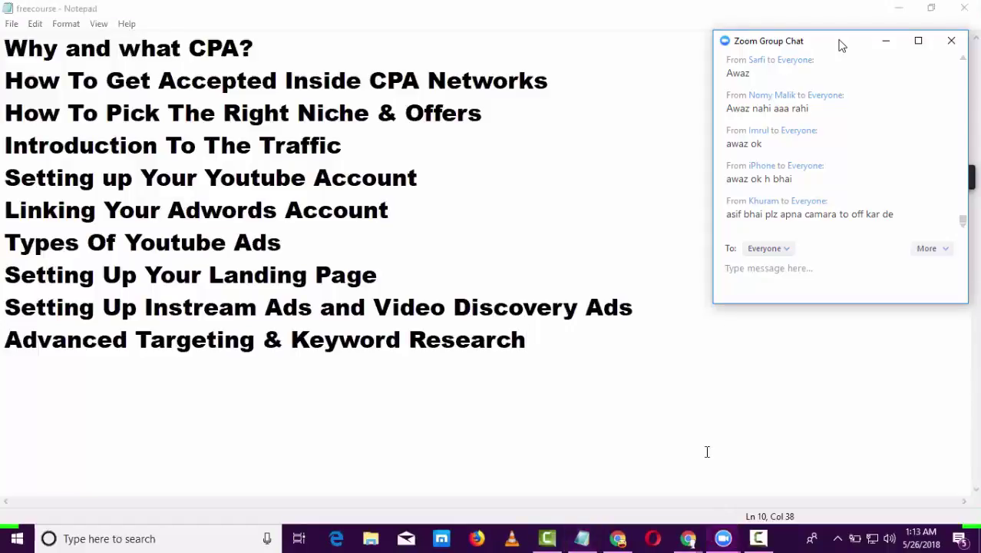
# - Bring Chrome forward and glance between the MaxBounty and Affiliate Sign Up tabs
pyautogui.moveTo(691, 536)
pyautogui.click(718, 503)
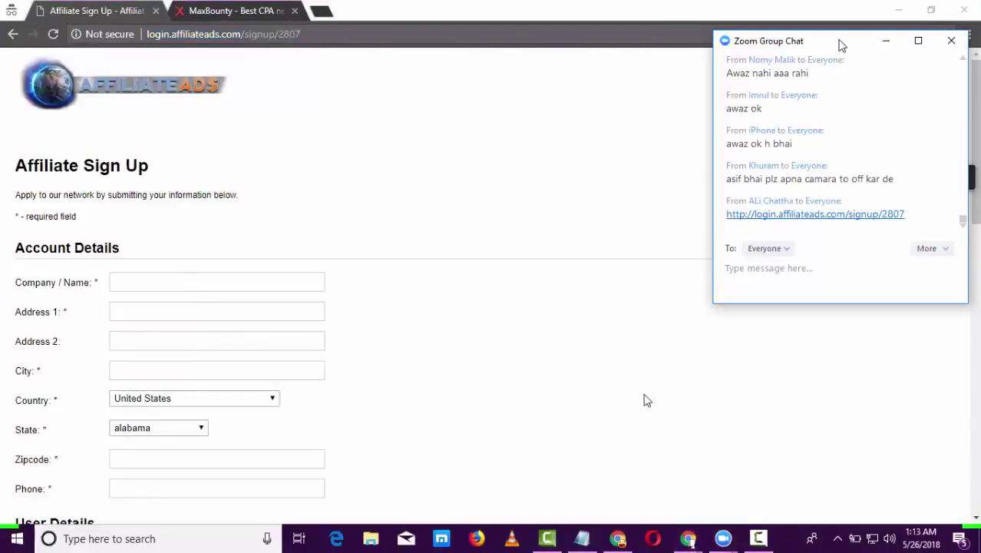
pyautogui.click(297, 26)
pyautogui.hotkey('ctrl', 'Tab')
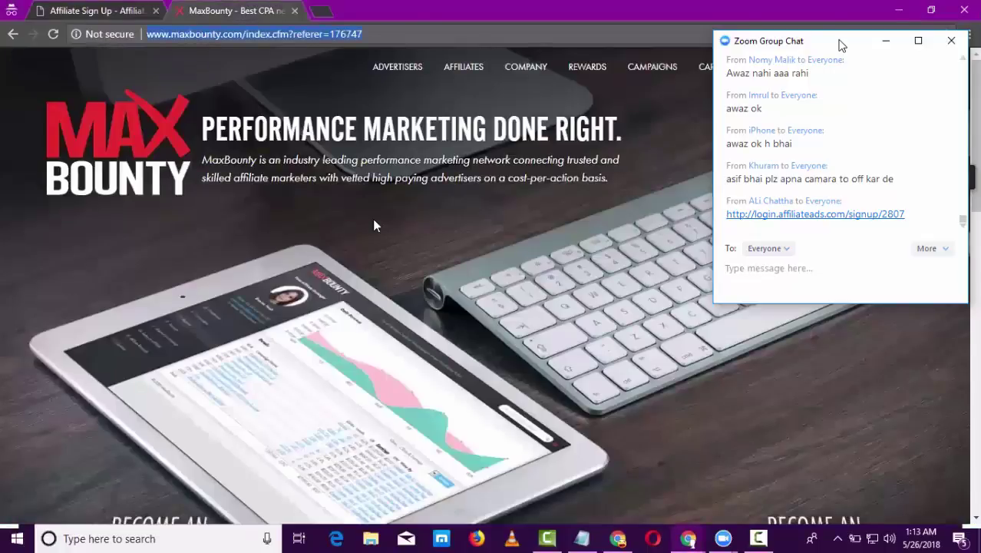
pyautogui.hotkey('ctrl', 'Tab')
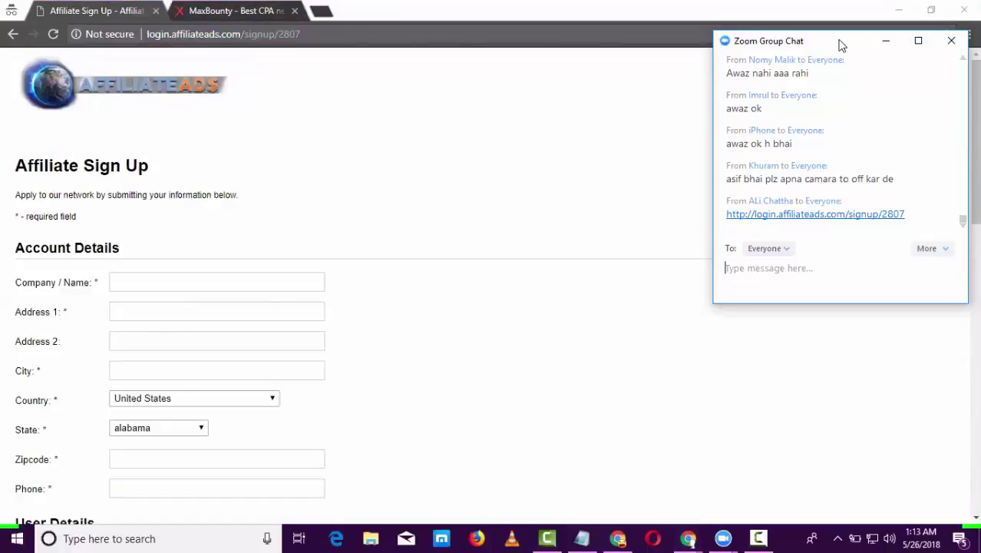
pyautogui.click(569, 236)
pyautogui.scroll(-2, 569, 237)
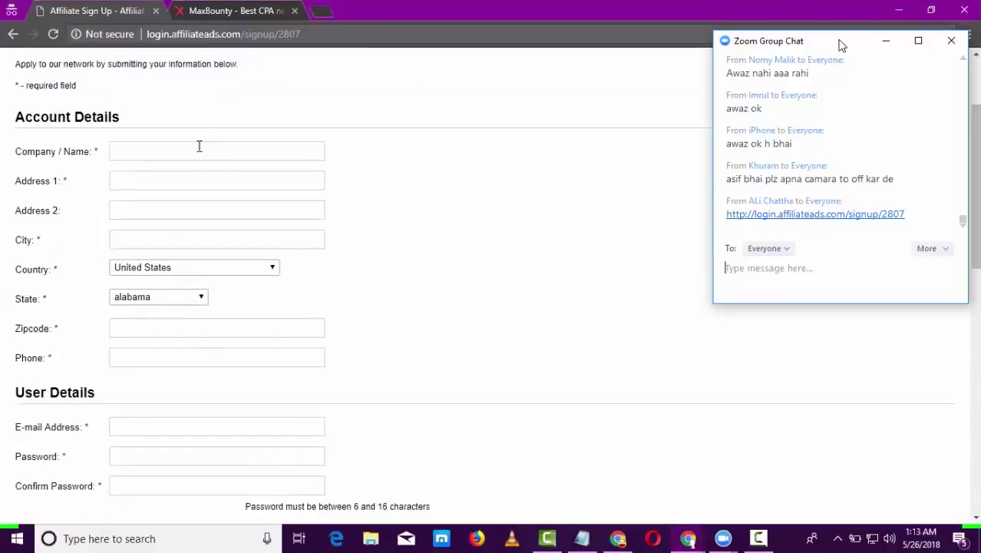
pyautogui.click(189, 151)
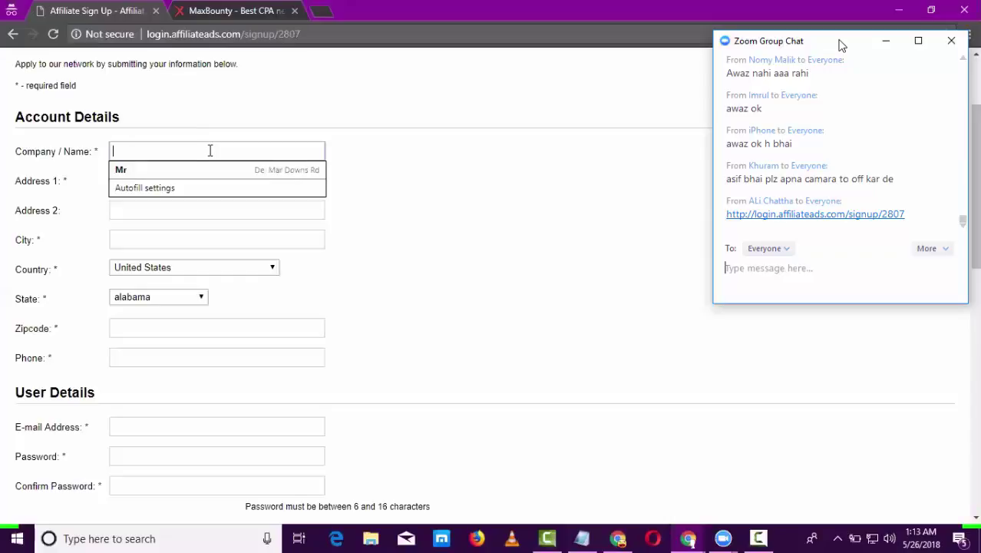
pyautogui.click(184, 166)
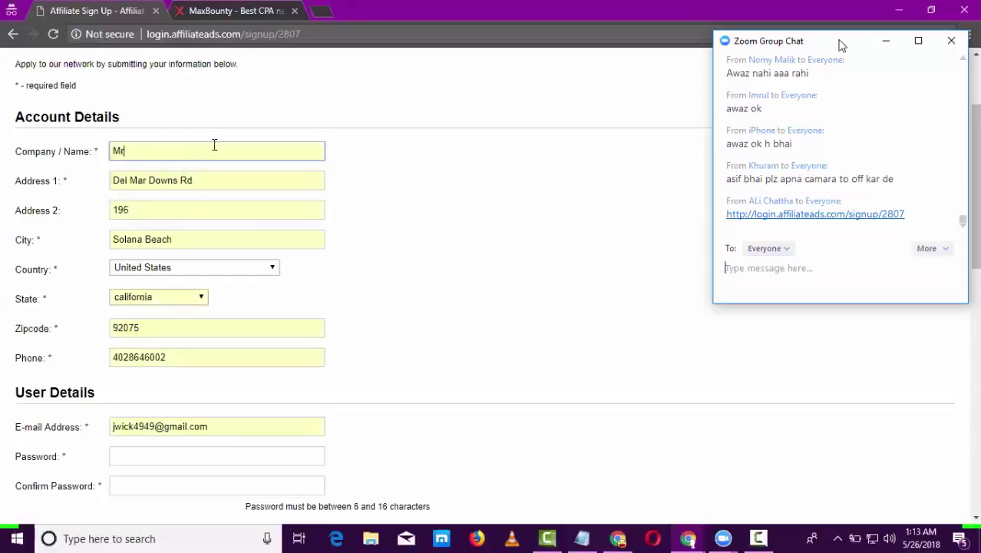
pyautogui.click(157, 151)
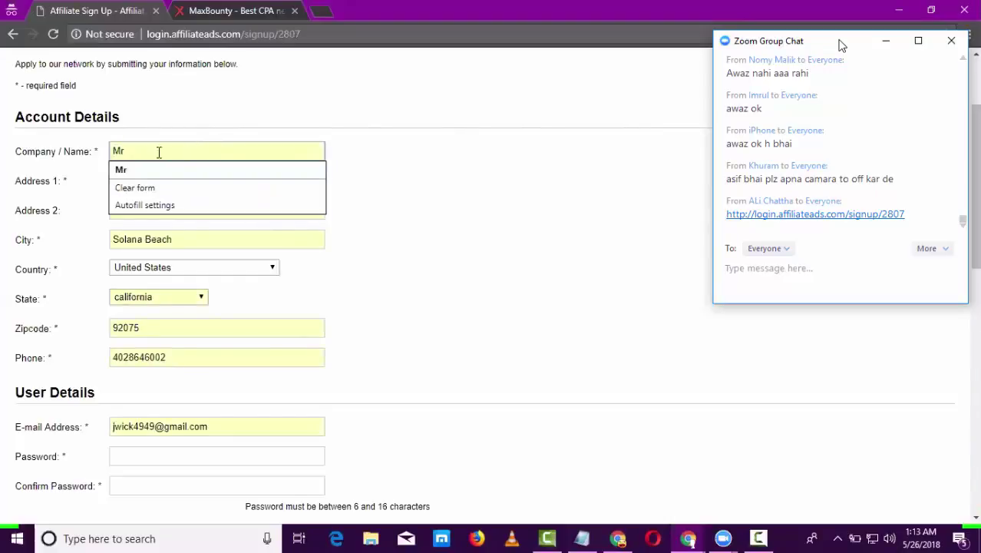
pyautogui.hotkey('ctrl', 'a')
pyautogui.press('BackSpace')
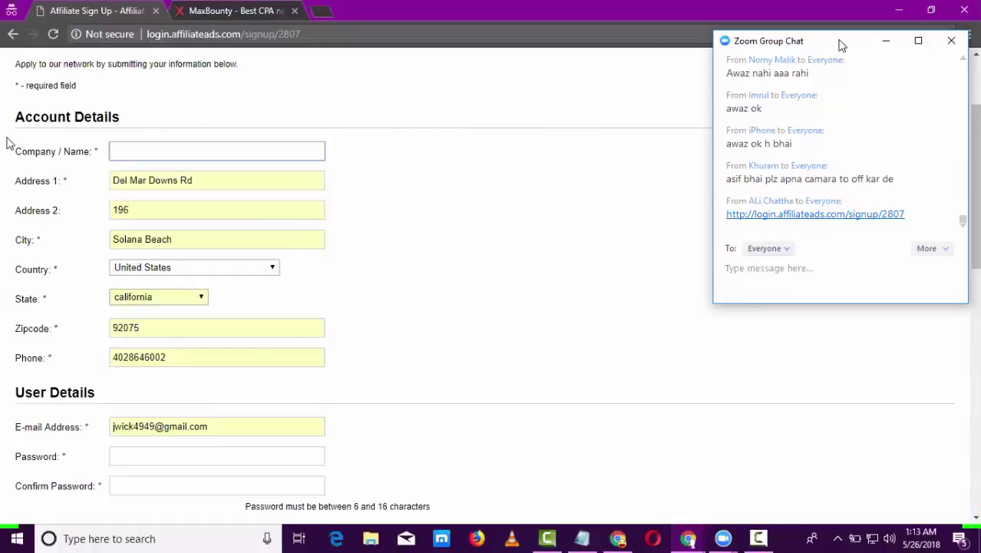
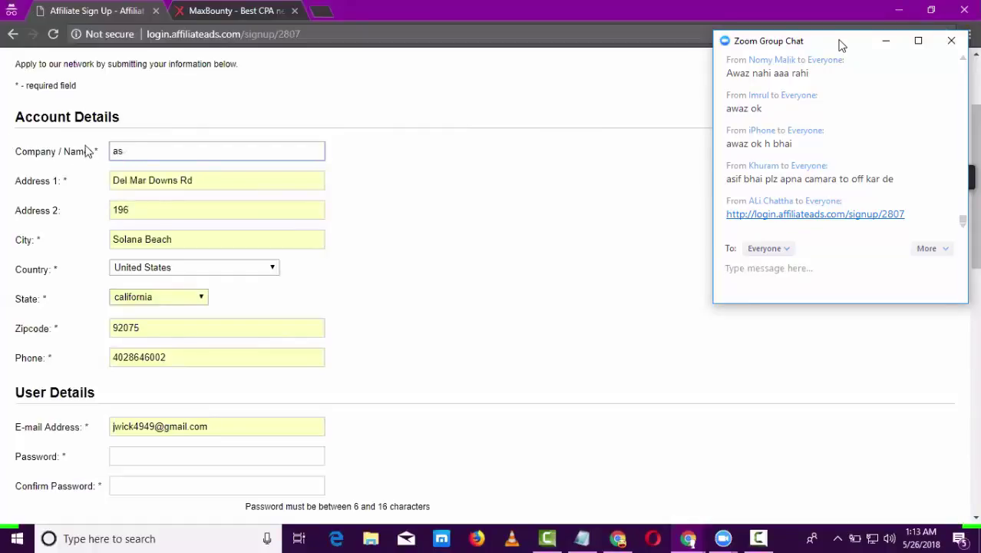
pyautogui.moveTo(260, 186); pyautogui.dragTo(87, 186)
pyautogui.press('Down')
pyautogui.press('Return')
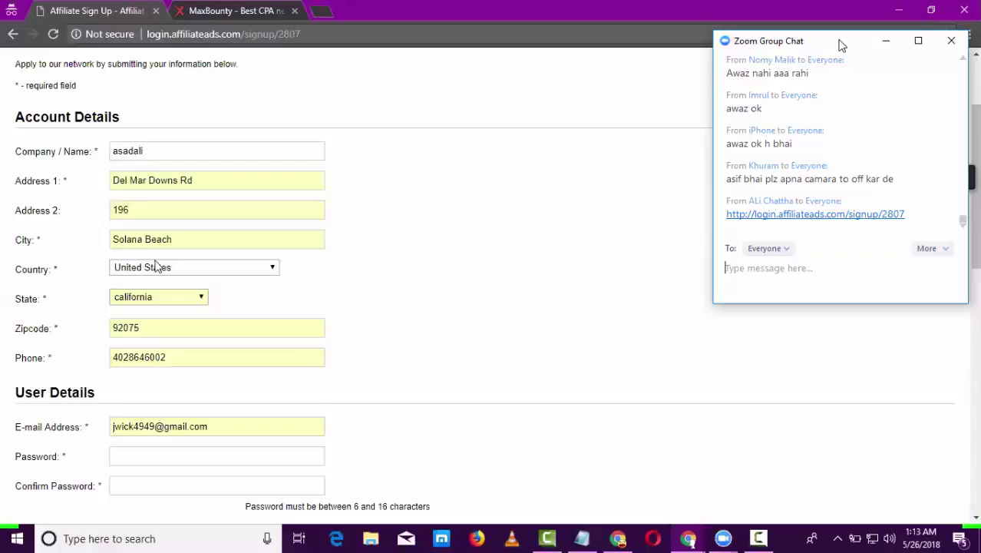
pyautogui.click(158, 266)
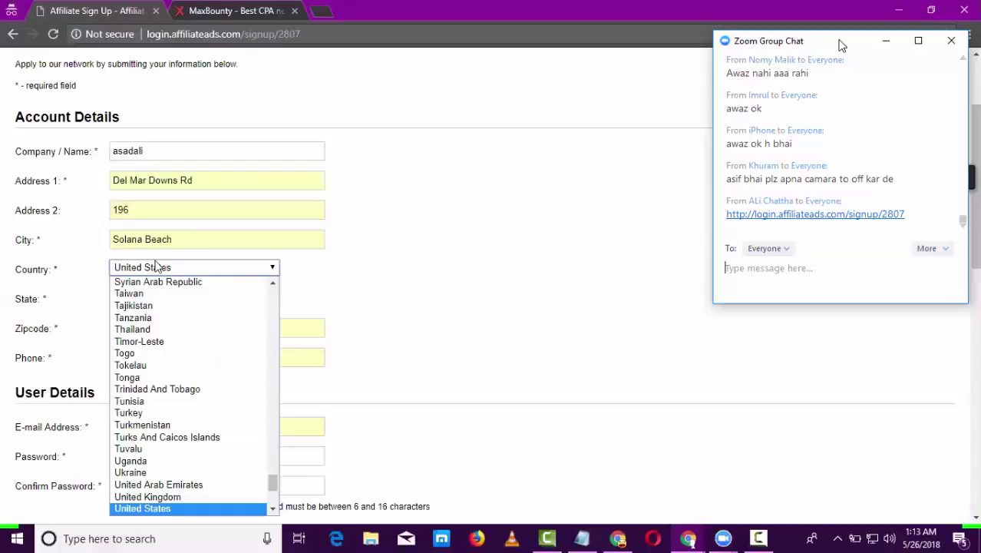
pyautogui.press('p')
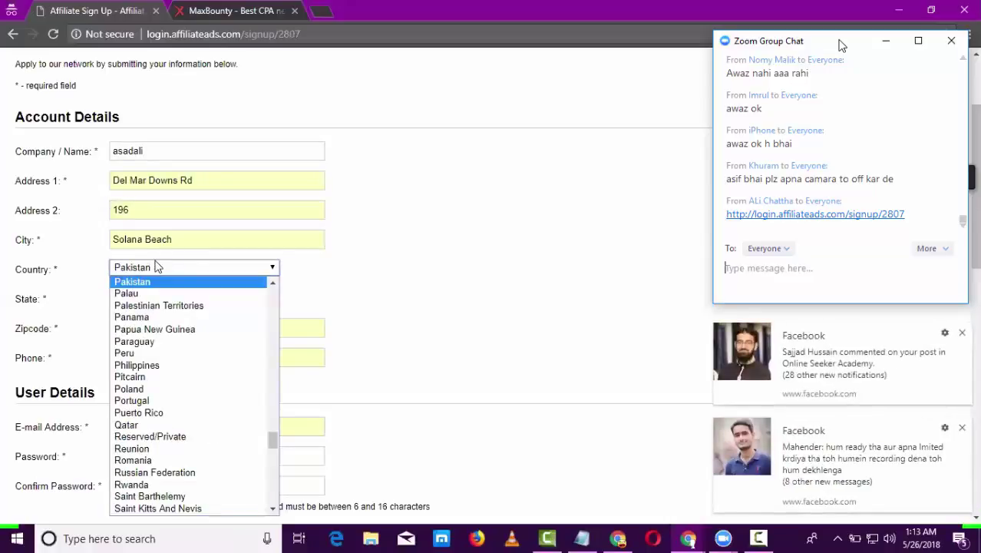
pyautogui.click(161, 284)
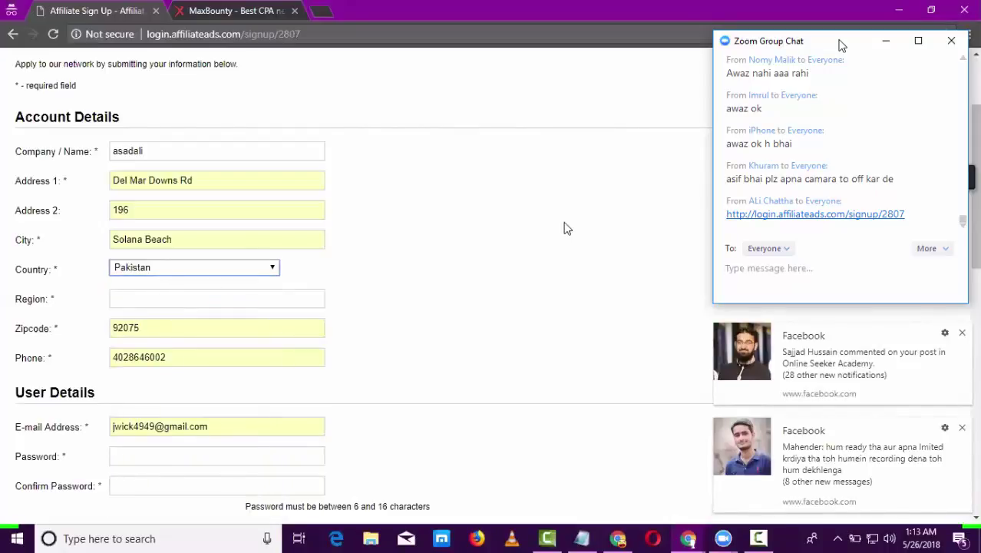
pyautogui.click(189, 298)
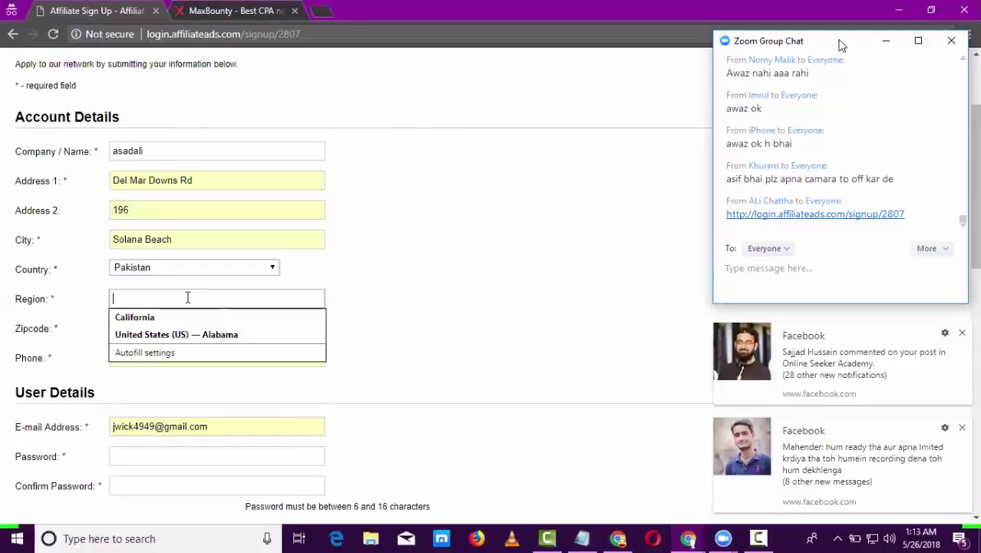
pyautogui.write('p')
pyautogui.press('BackSpace')
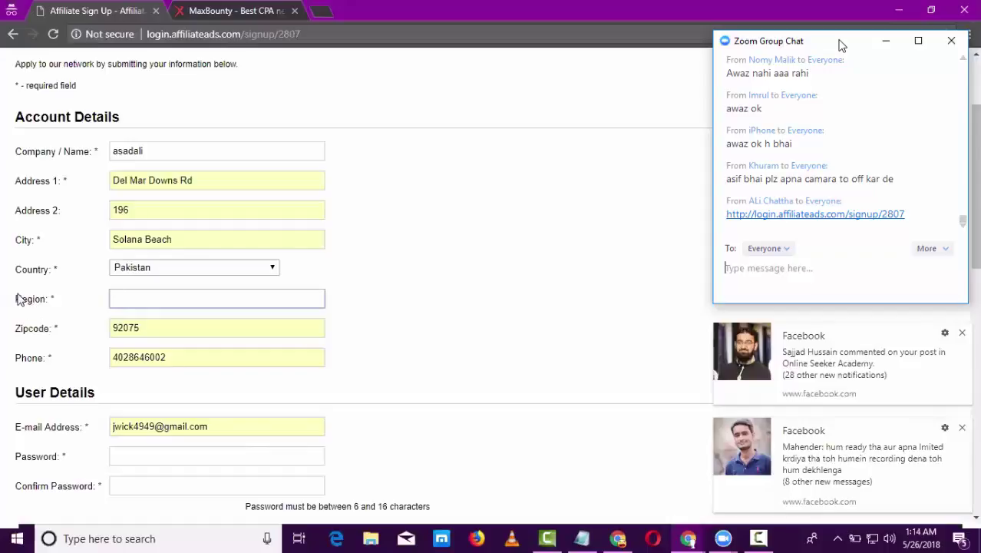
pyautogui.doubleClick(46, 301)
pyautogui.click(145, 329)
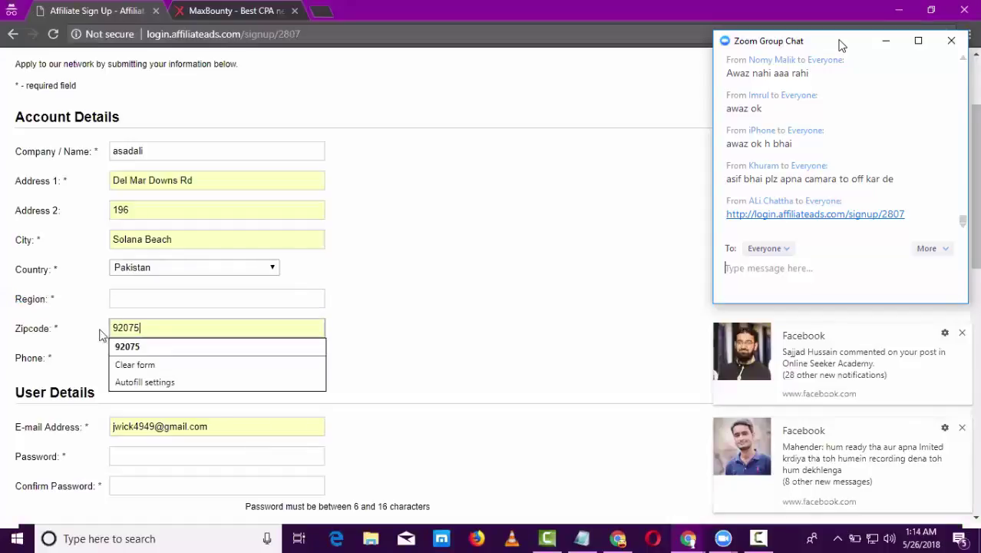
pyautogui.hotkey('ctrl', 'a')
pyautogui.click(483, 282)
pyautogui.scroll(-2, 268, 225)
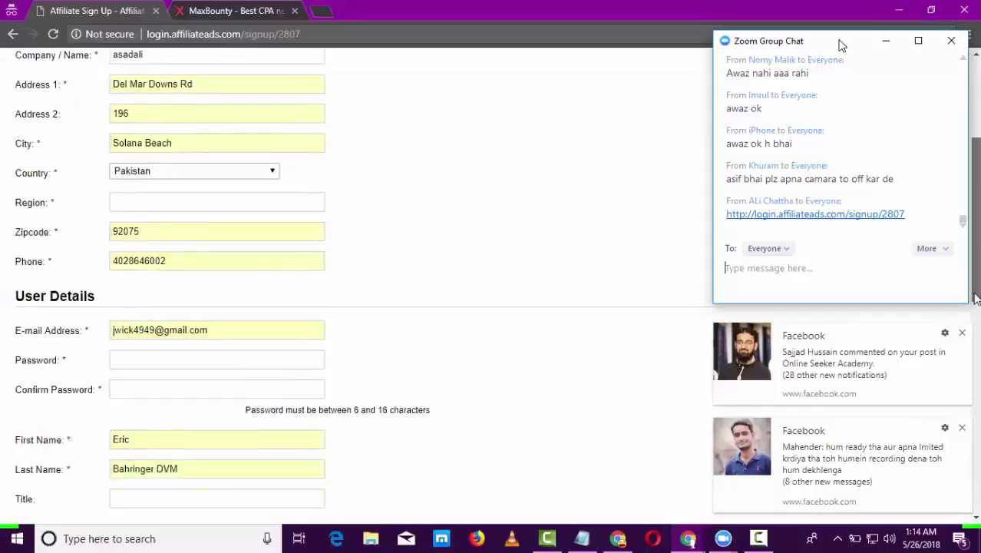
pyautogui.click(236, 201)
pyautogui.hotkey('ctrl', 'a')
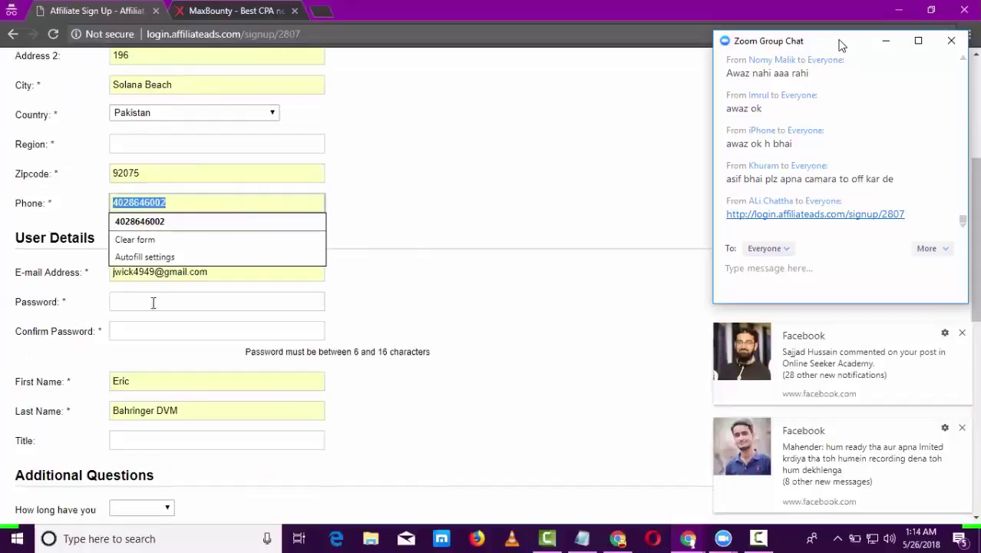
pyautogui.click(159, 285)
pyautogui.doubleClick(198, 275)
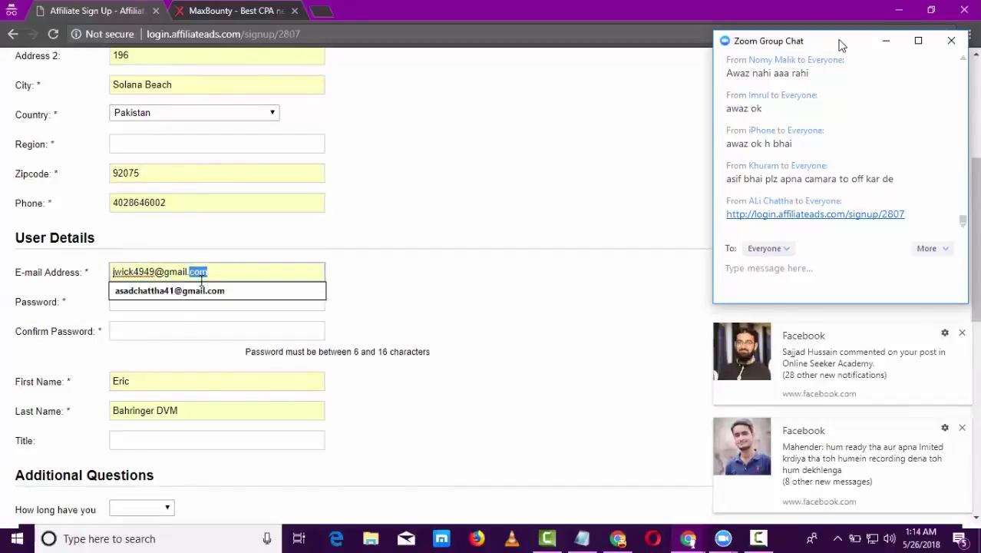
pyautogui.hotkey('ctrl', 'a')
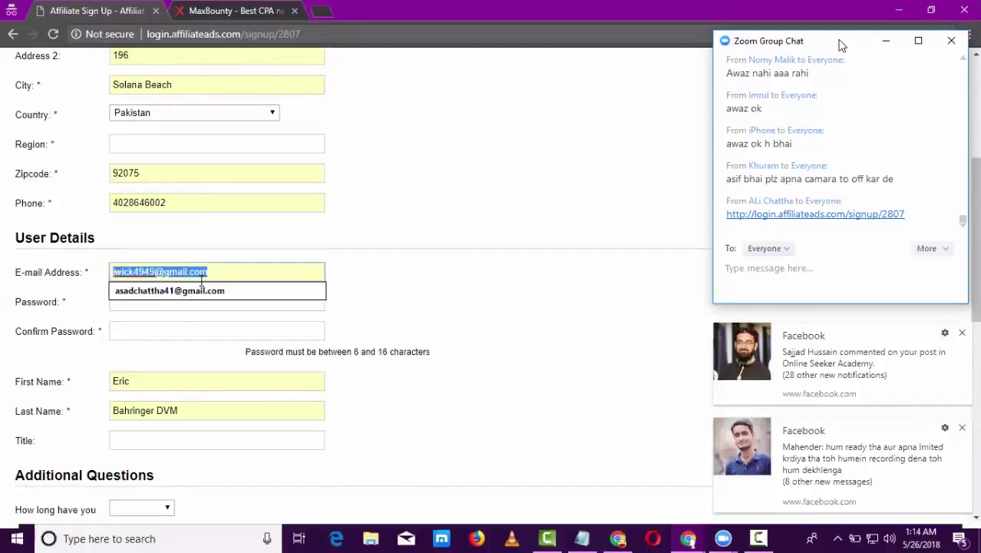
pyautogui.click(181, 301)
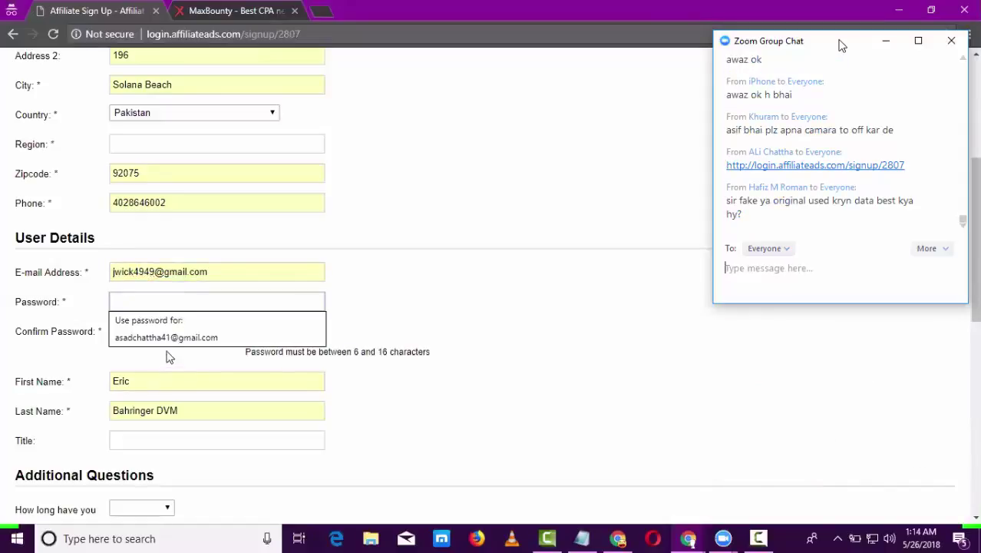
pyautogui.click(166, 334)
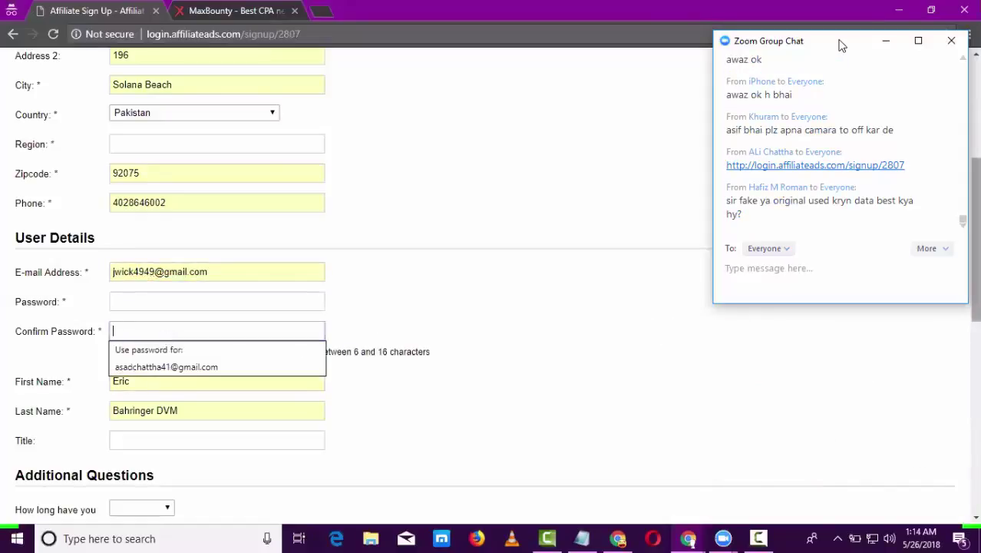
pyautogui.scroll(-3, 217, 144)
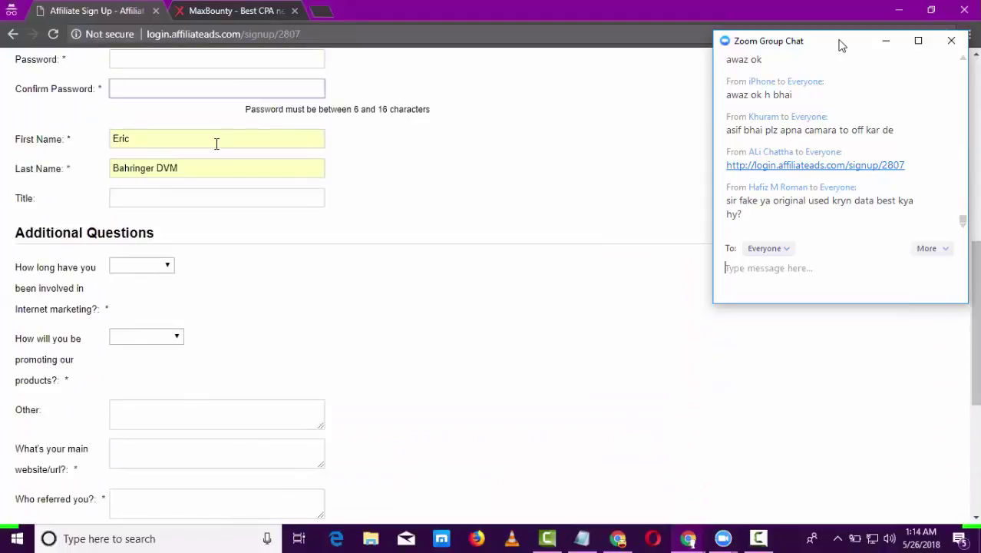
pyautogui.doubleClick(216, 144)
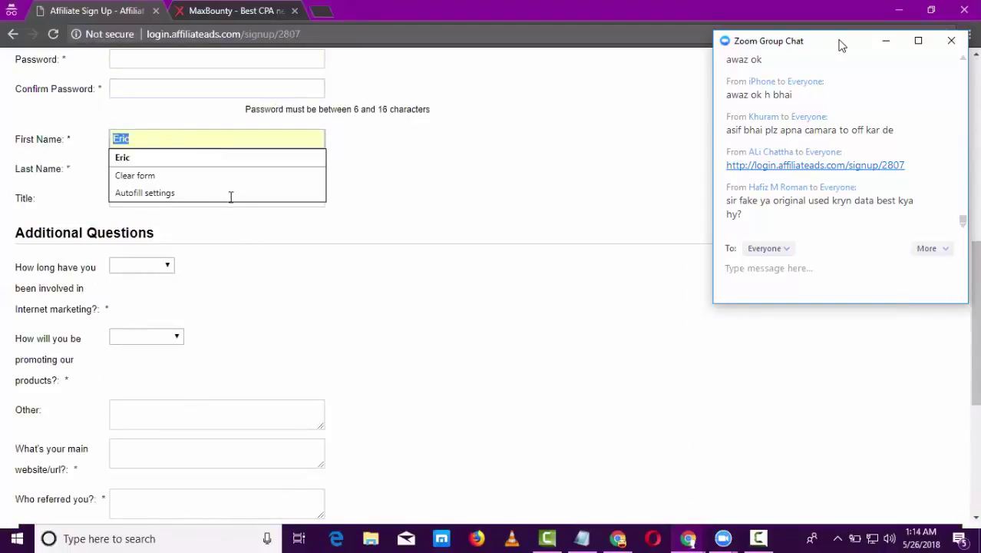
pyautogui.click(132, 170)
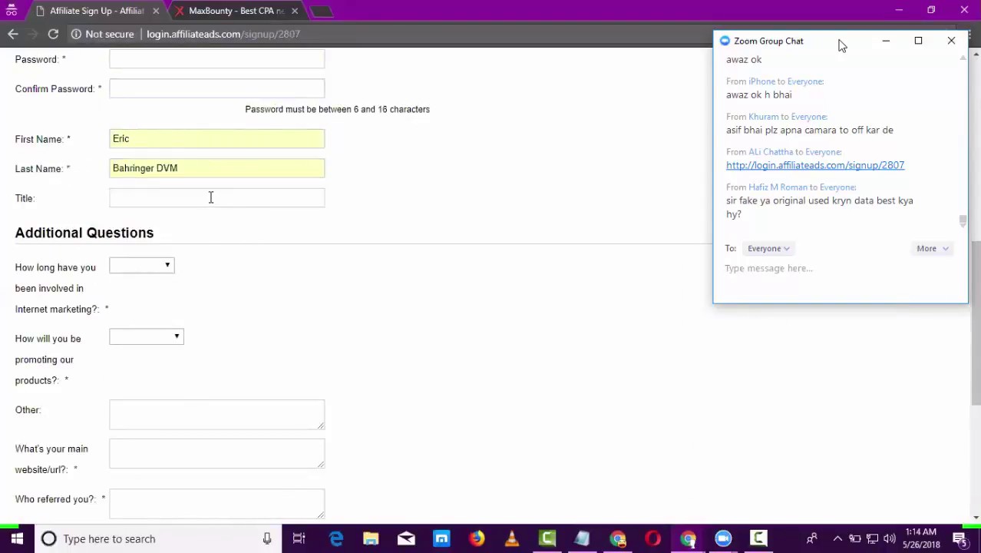
pyautogui.click(210, 198)
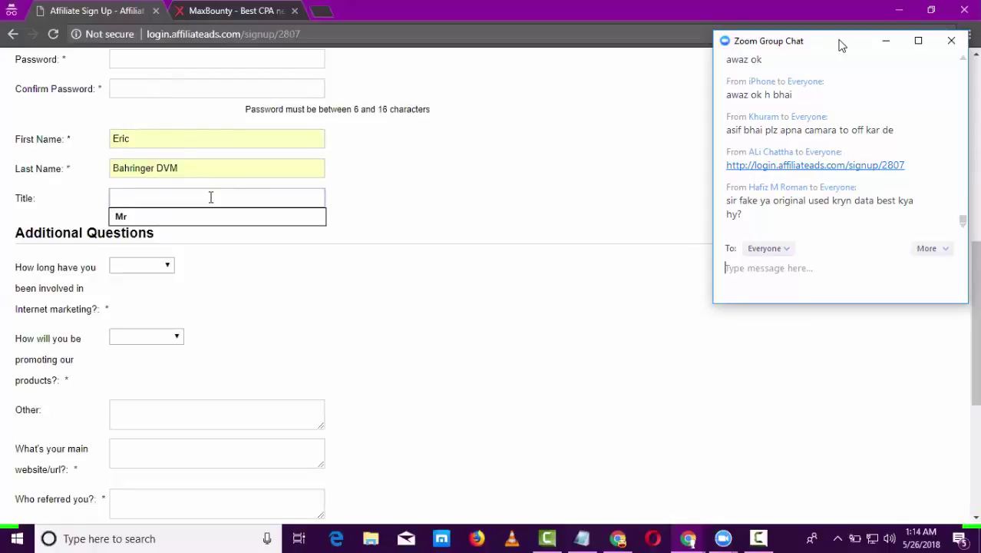
pyautogui.write('mf')
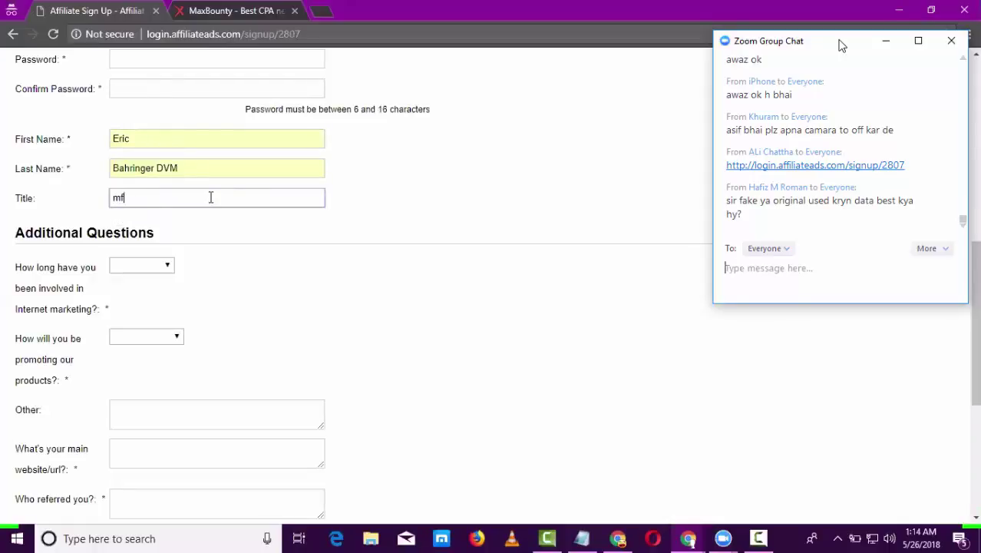
pyautogui.press('BackSpace')
pyautogui.press('BackSpace')
pyautogui.click(183, 192)
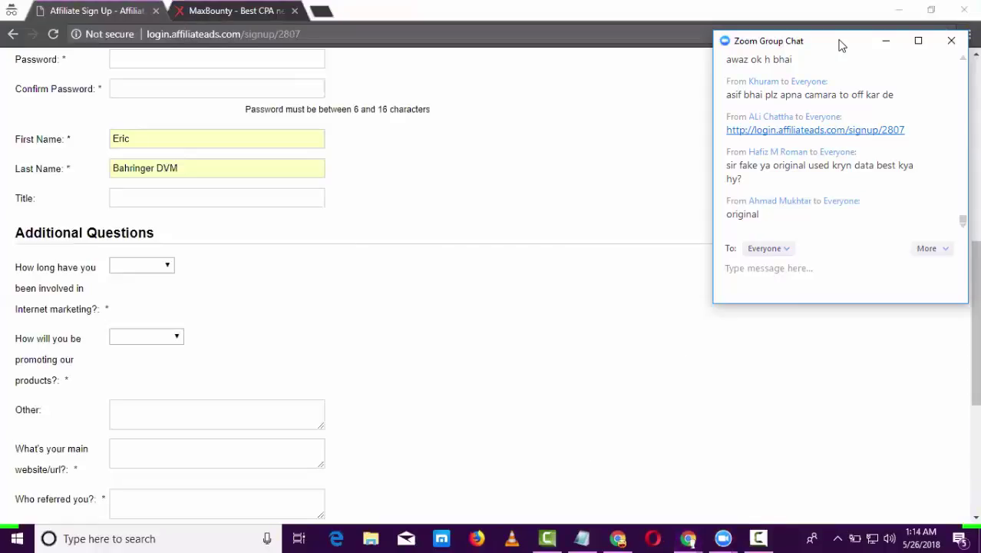
pyautogui.scroll(-2, 355, 305)
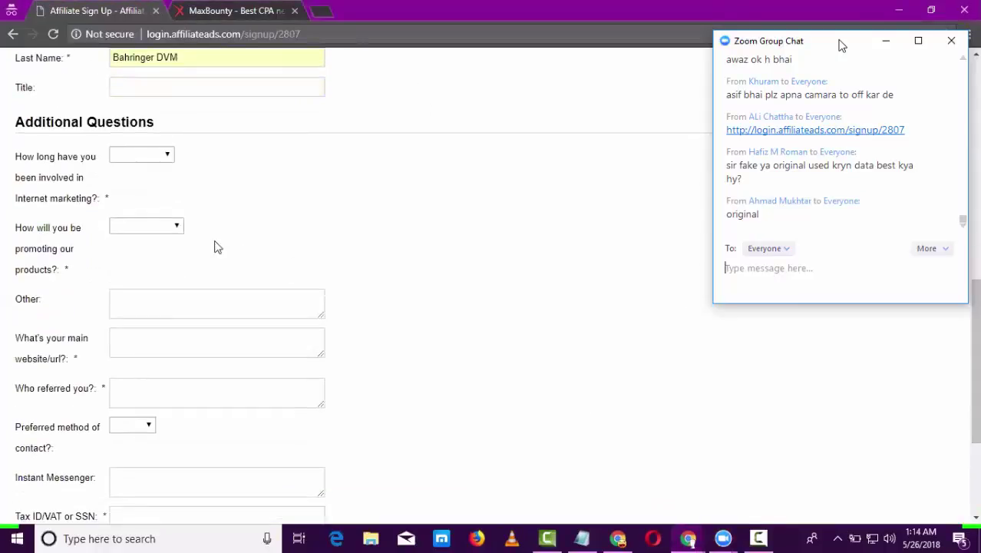
pyautogui.click(168, 157)
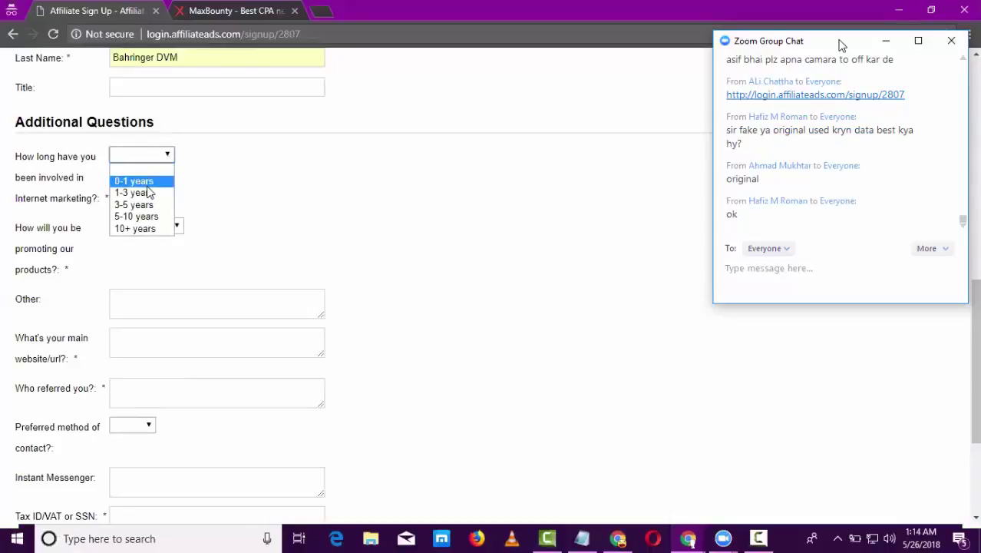
pyautogui.click(147, 186)
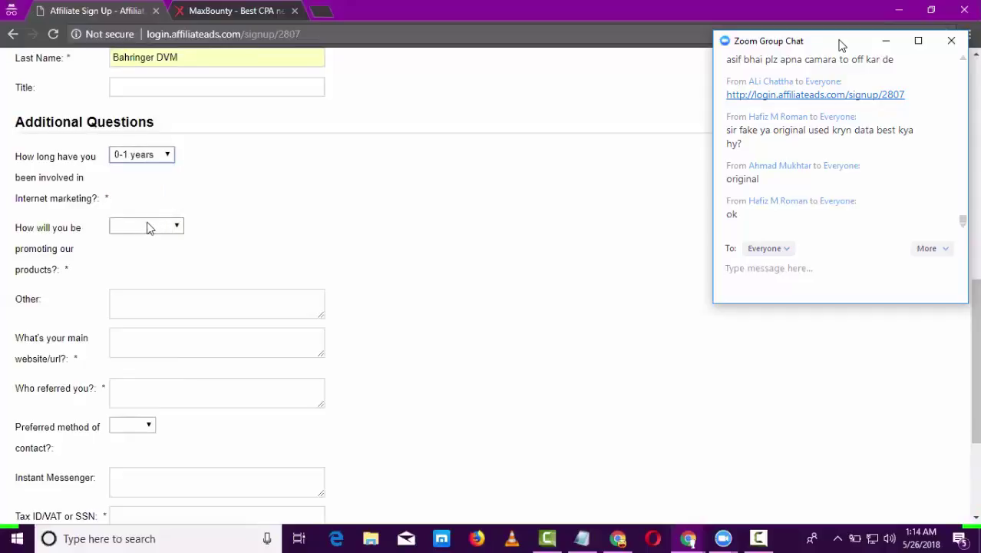
pyautogui.click(149, 227)
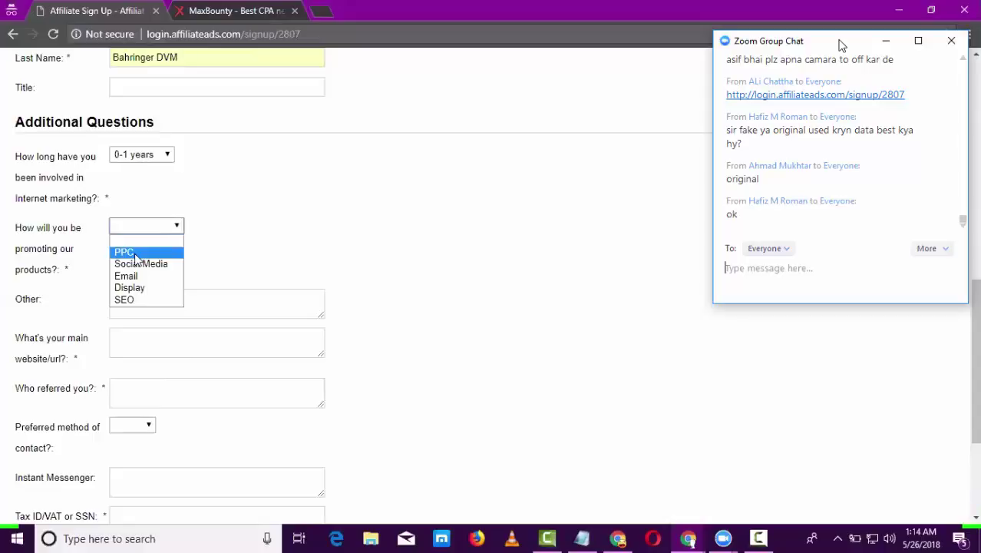
pyautogui.click(135, 255)
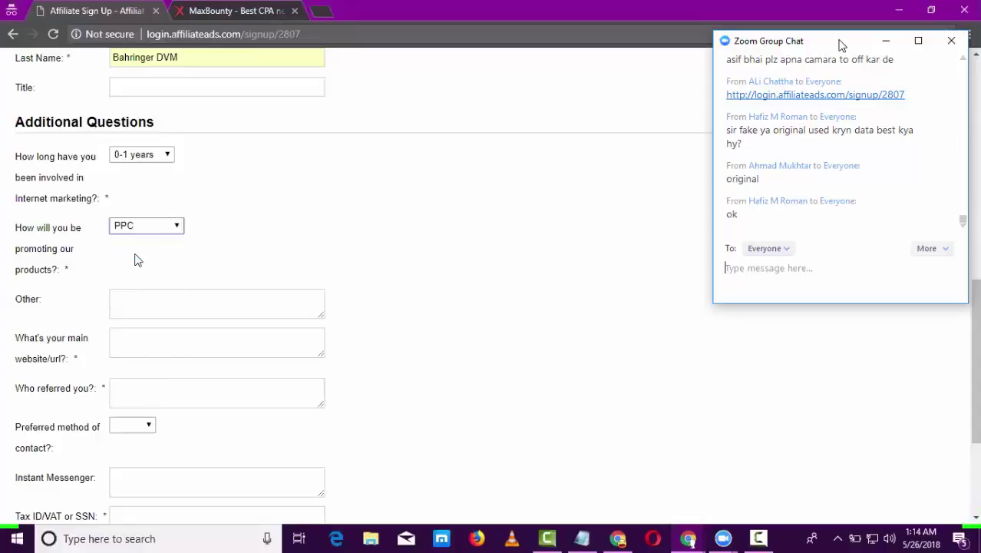
pyautogui.click(157, 303)
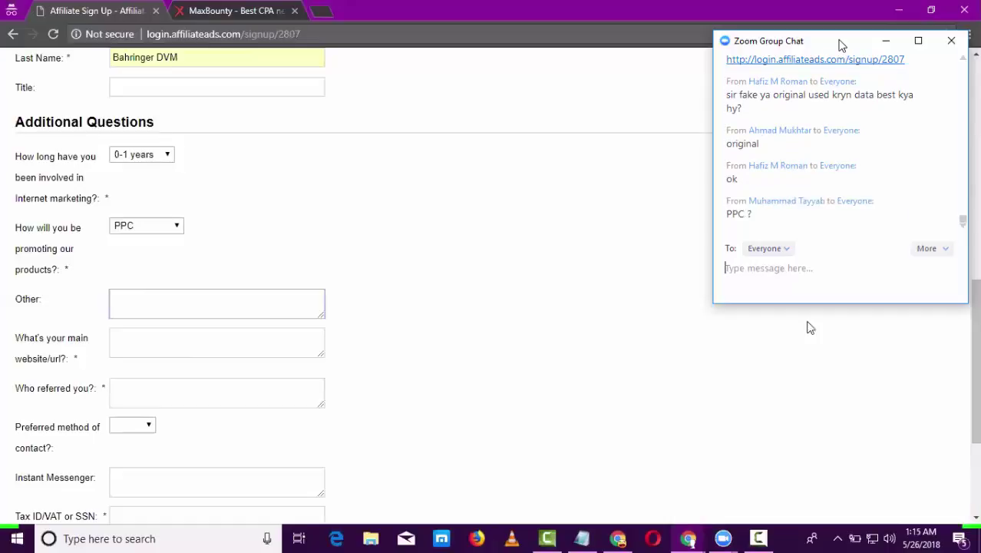
pyautogui.moveTo(969, 332); pyautogui.dragTo(979, 387)
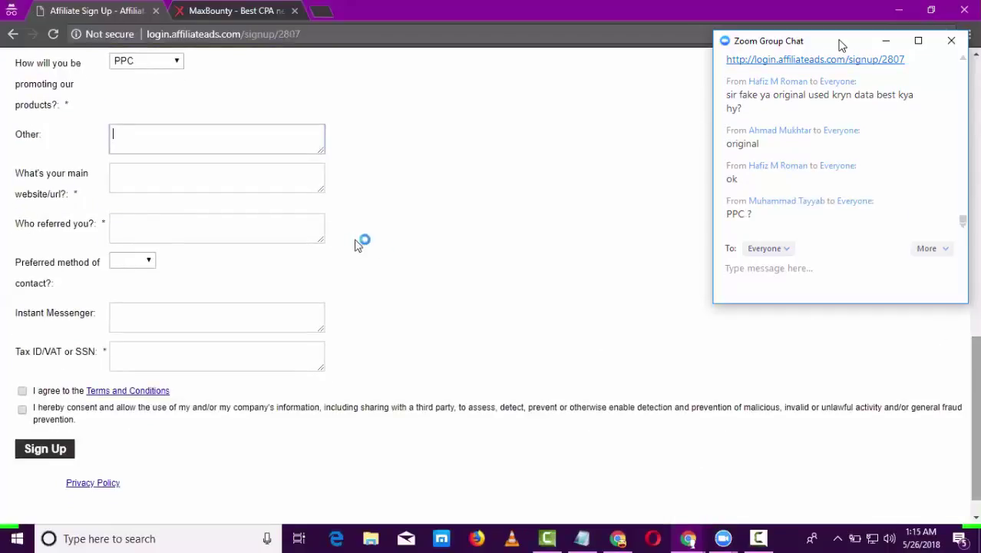
pyautogui.click(175, 127)
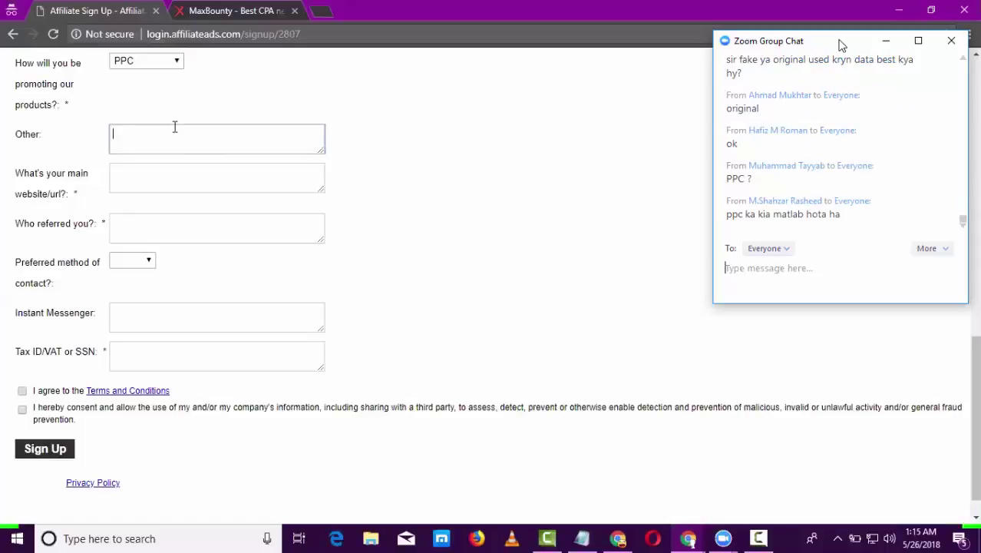
pyautogui.write('a')
pyautogui.press('BackSpace')
pyautogui.write("i'm also using fa")
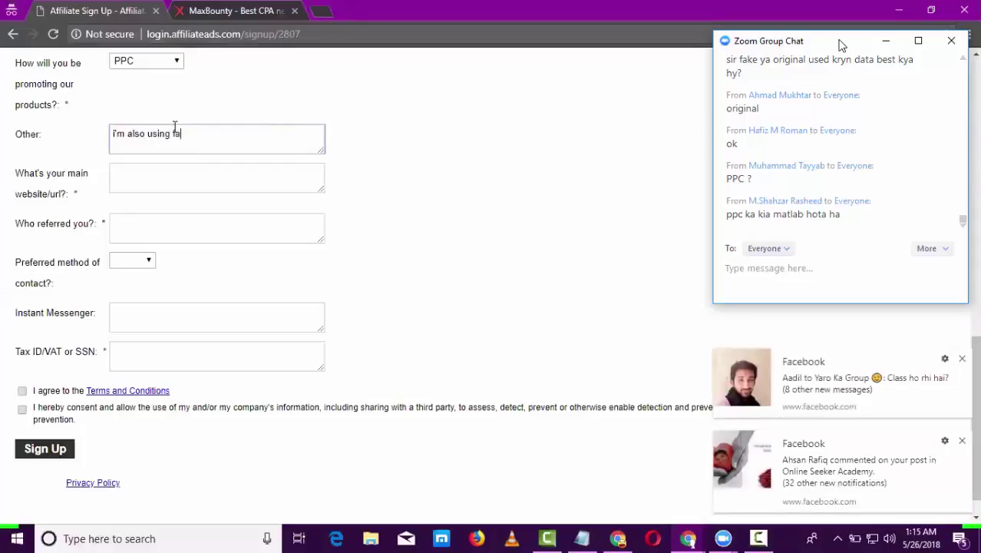
pyautogui.write('cebook traffic and')
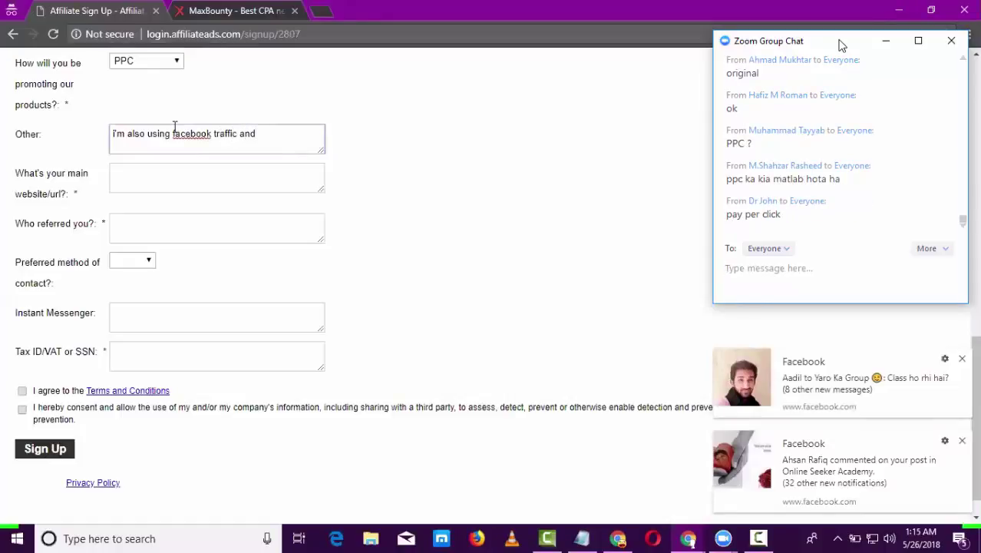
pyautogui.write(' other  social media traffic')
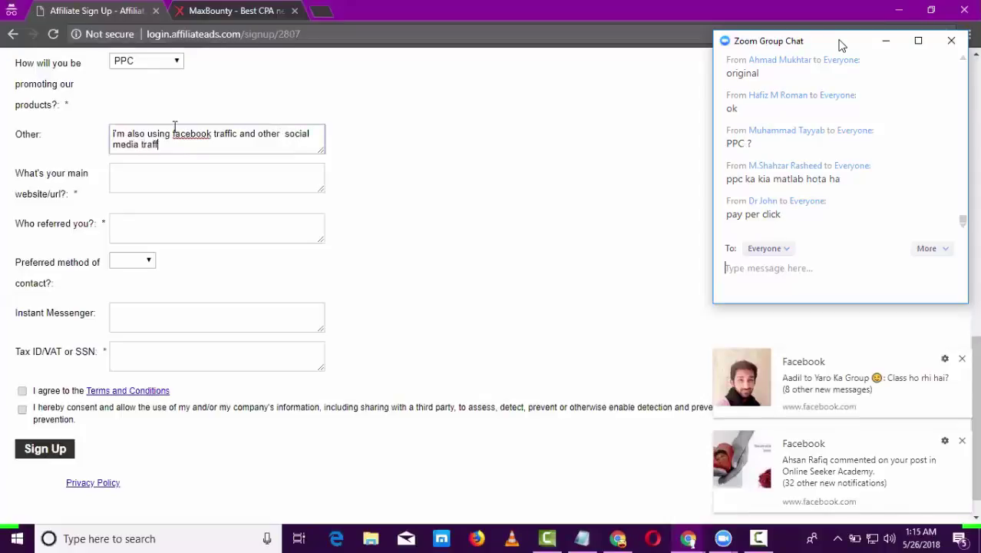
pyautogui.click(250, 185)
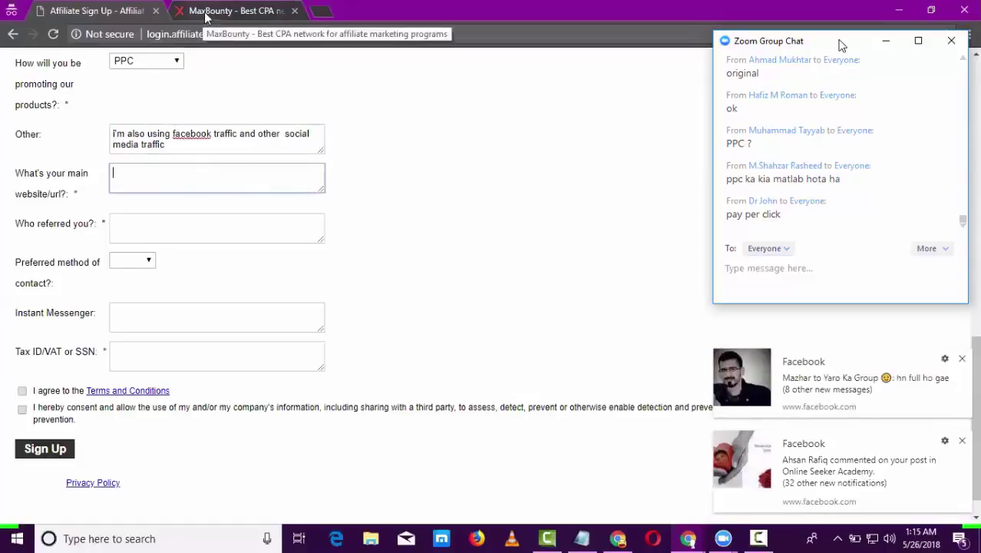
pyautogui.click(323, 21)
pyautogui.click(126, 13)
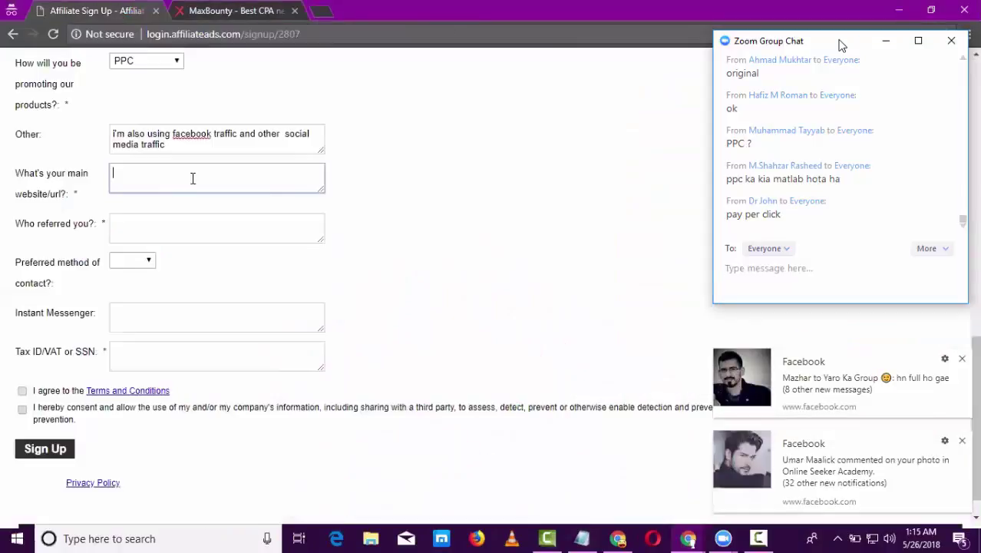
pyautogui.click(962, 359)
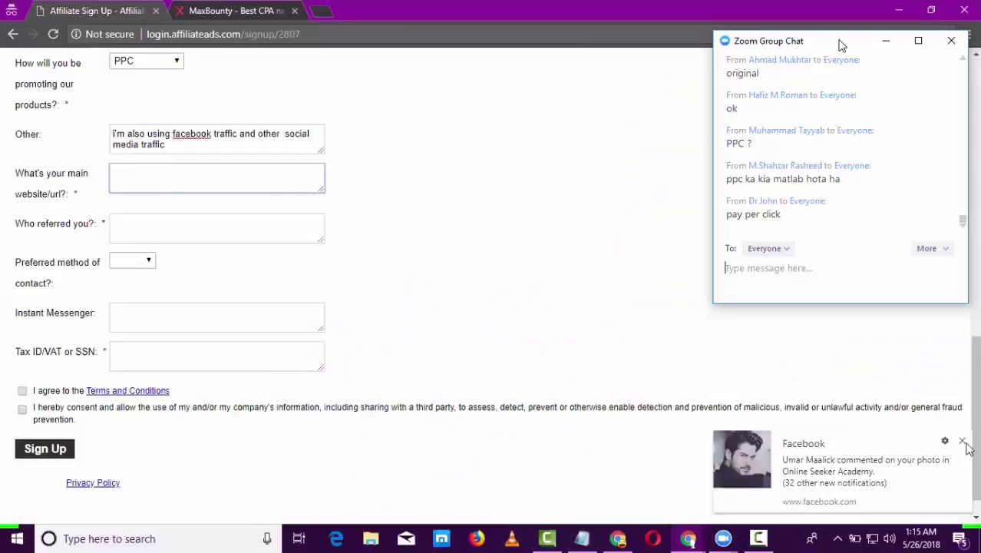
pyautogui.click(962, 440)
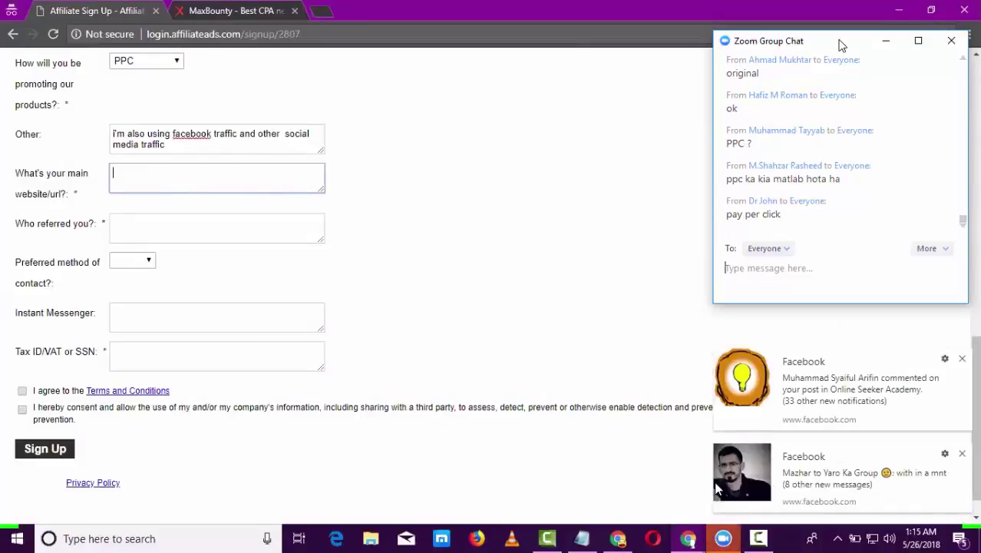
pyautogui.click(961, 360)
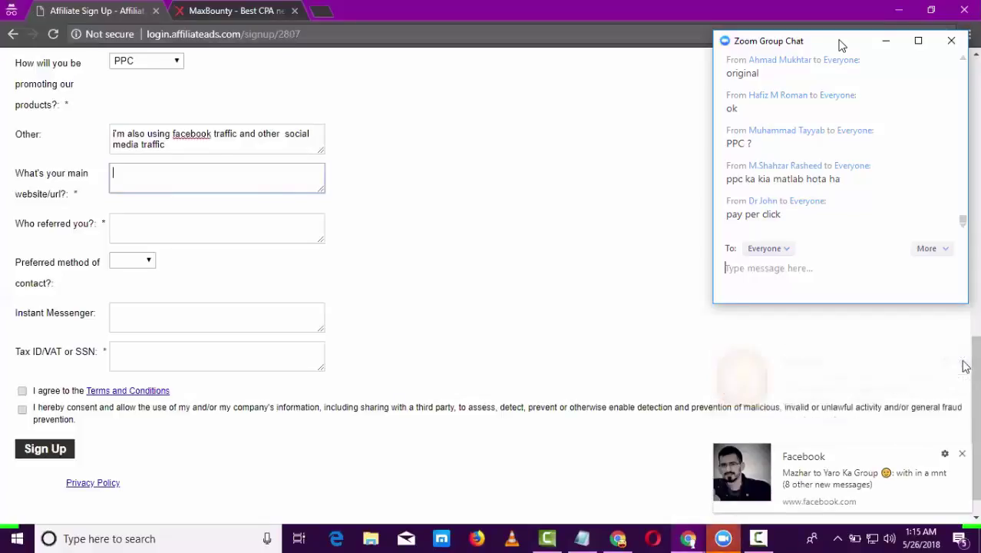
pyautogui.click(960, 457)
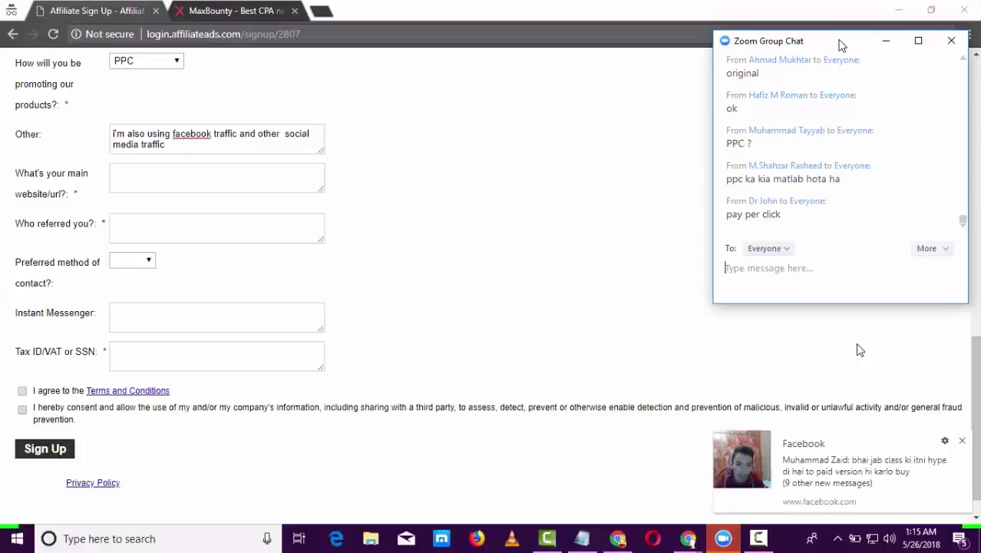
pyautogui.click(205, 145)
pyautogui.moveTo(206, 146); pyautogui.dragTo(95, 125)
pyautogui.click(94, 125)
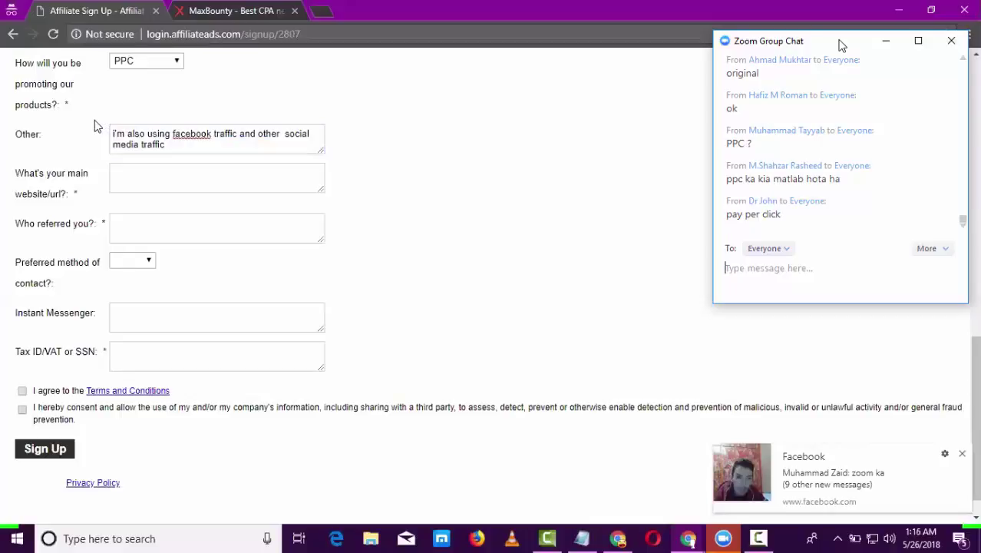
pyautogui.click(175, 174)
pyautogui.click(841, 45)
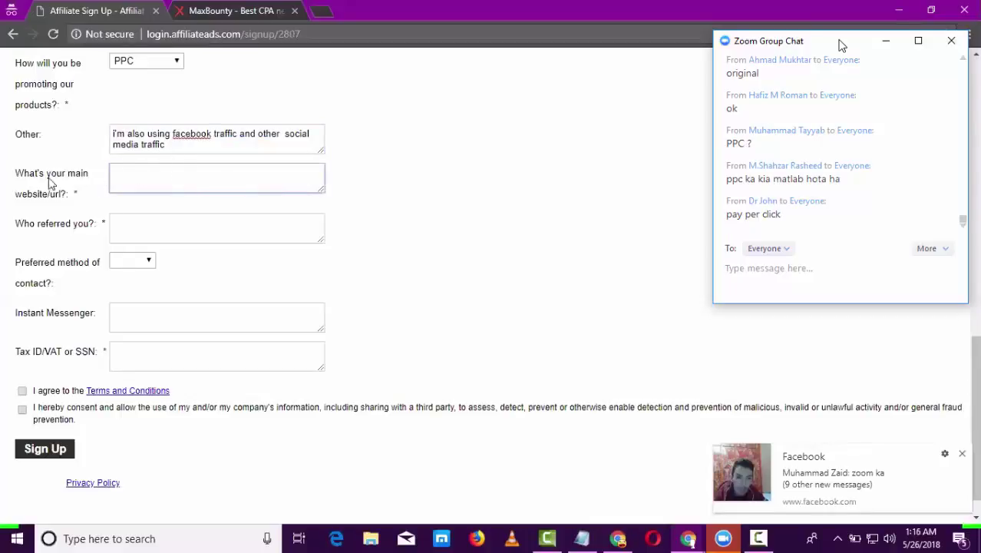
pyautogui.moveTo(15, 173); pyautogui.dragTo(90, 198)
pyautogui.click(88, 199)
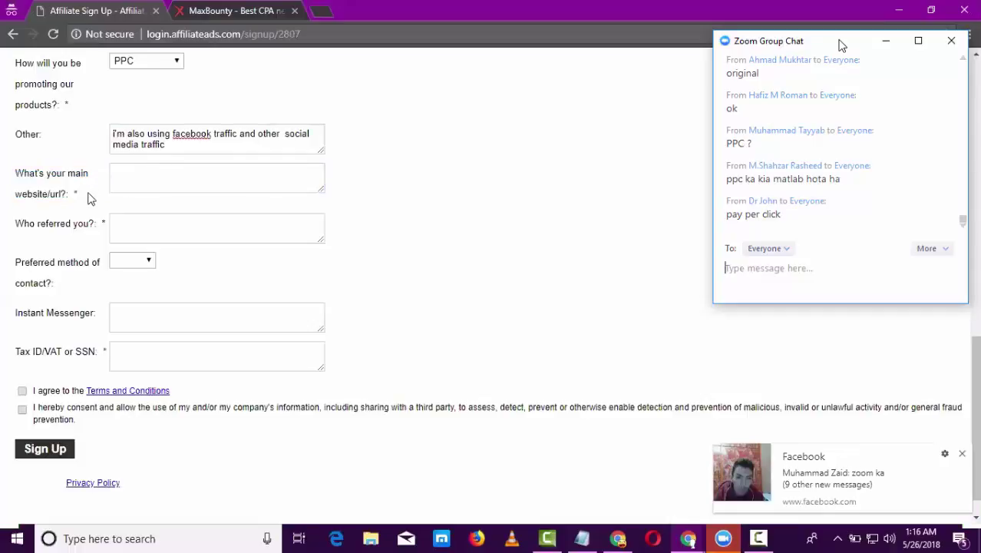
pyautogui.click(159, 182)
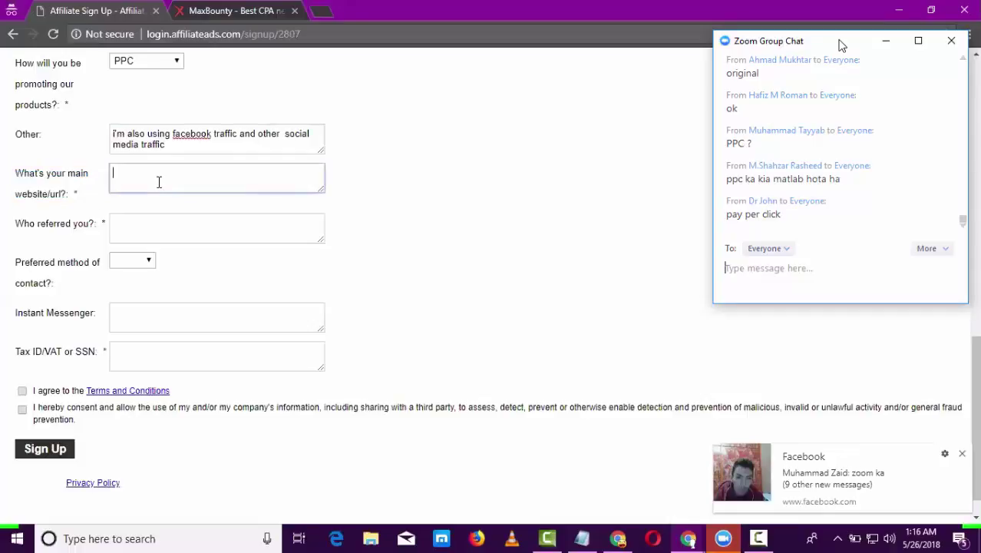
pyautogui.click(316, 10)
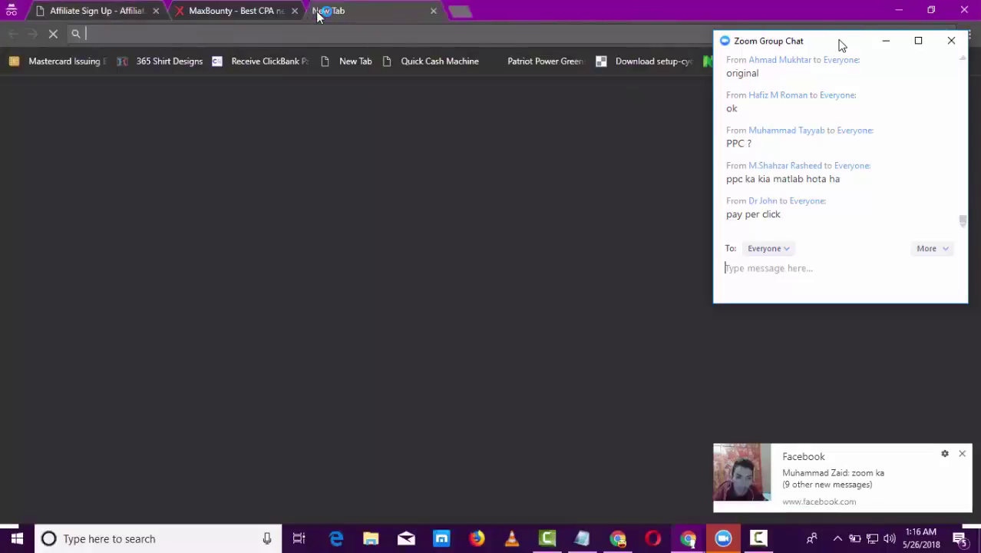
pyautogui.hotkey('ctrl', '1')
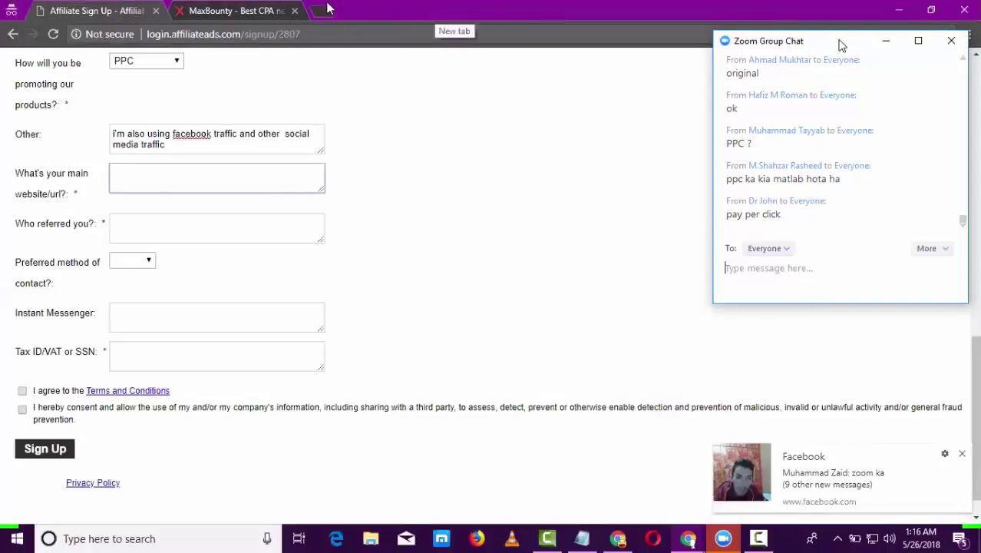
pyautogui.click(340, 10)
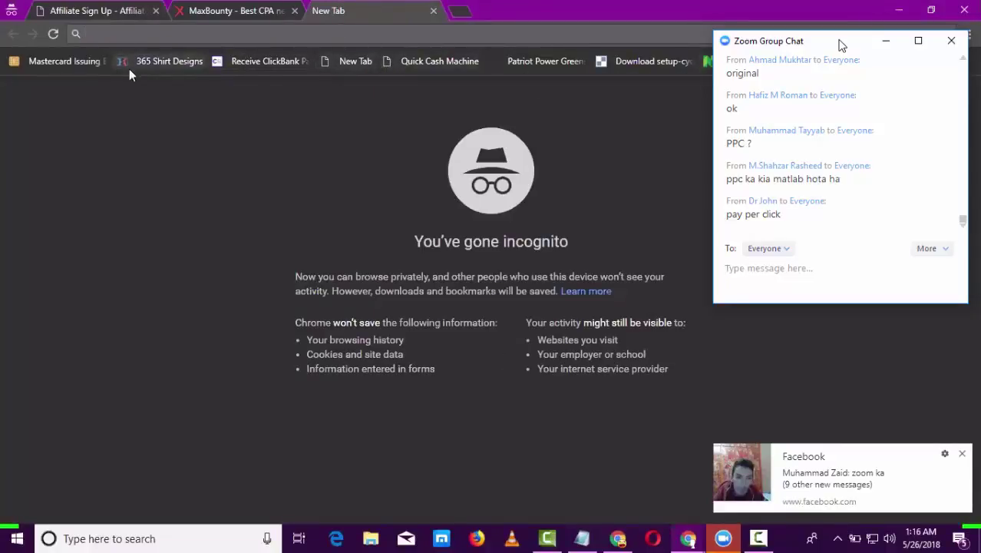
pyautogui.click(527, 62)
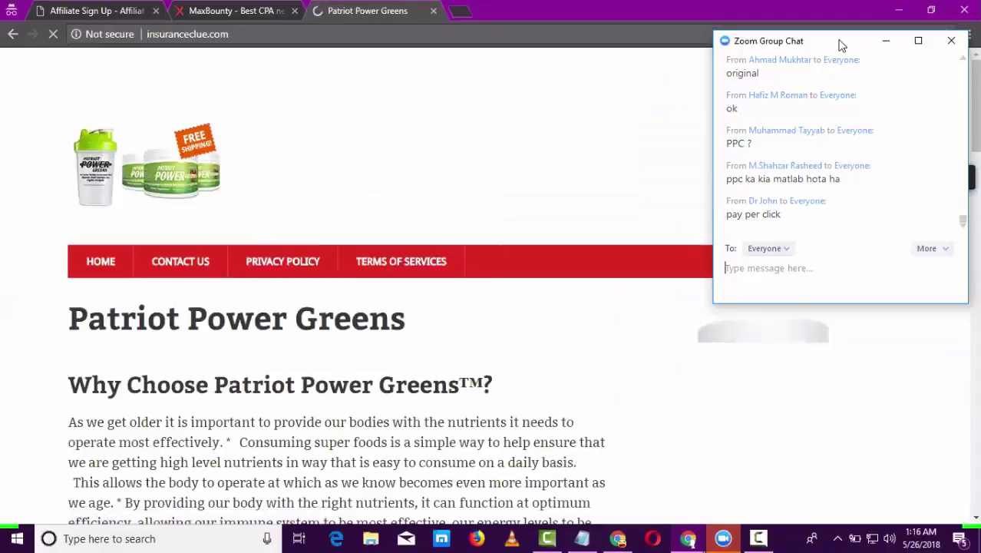
pyautogui.scroll(-1, 842, 45)
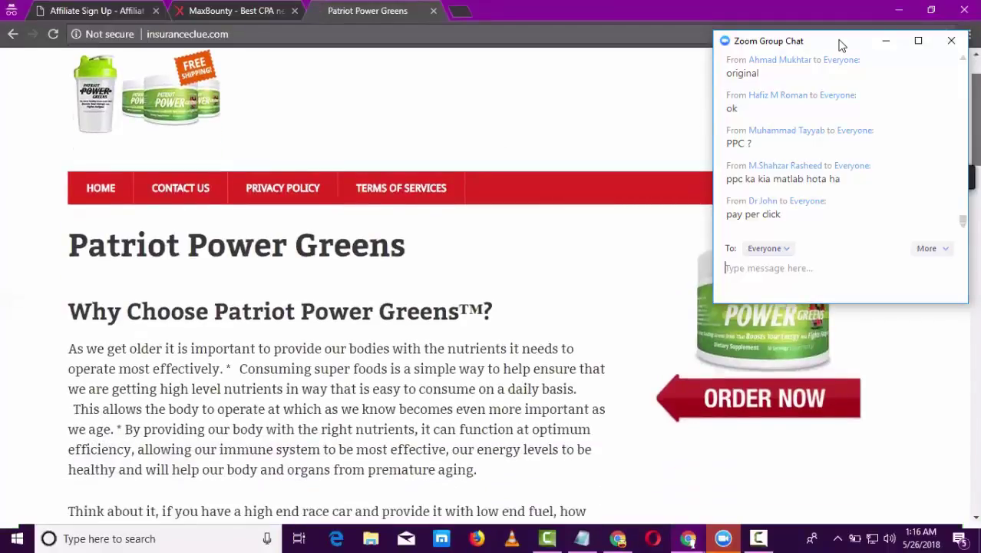
pyautogui.scroll(-10, 842, 46)
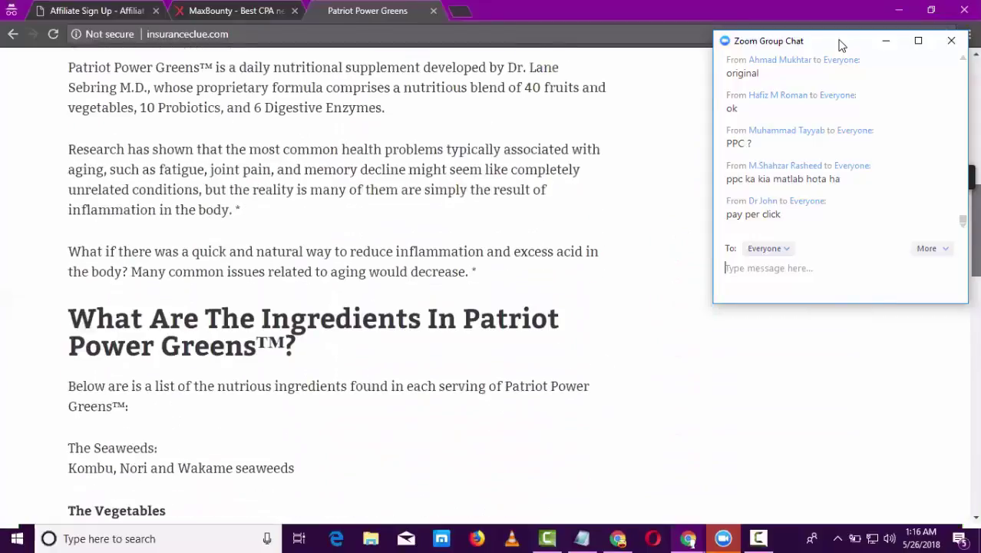
pyautogui.scroll(-10, 241, 187)
pyautogui.scroll(12, 241, 187)
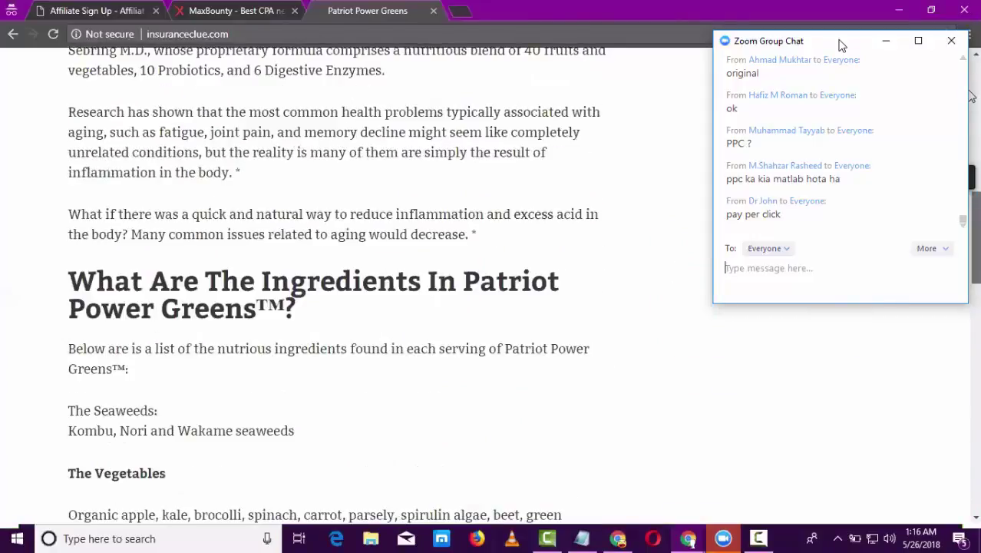
pyautogui.scroll(9, 225, 218)
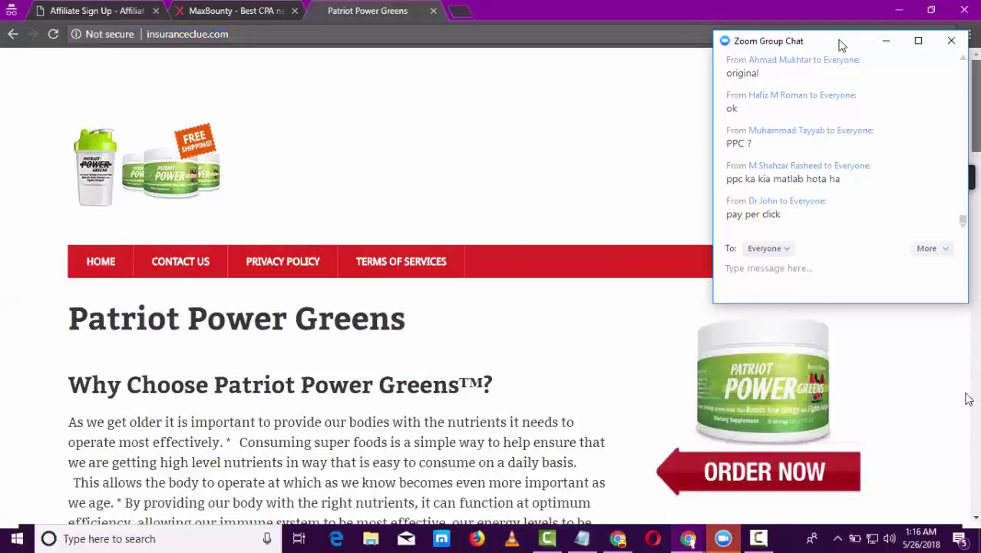
pyautogui.scroll(-3, 966, 396)
pyautogui.scroll(-5, 338, 308)
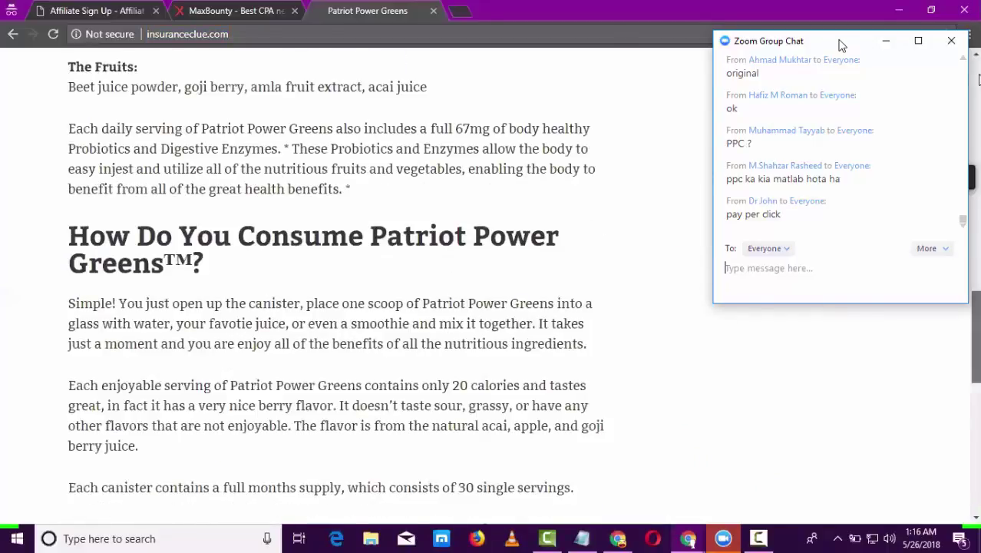
pyautogui.scroll(-10, 979, 79)
pyautogui.scroll(15, 449, 11)
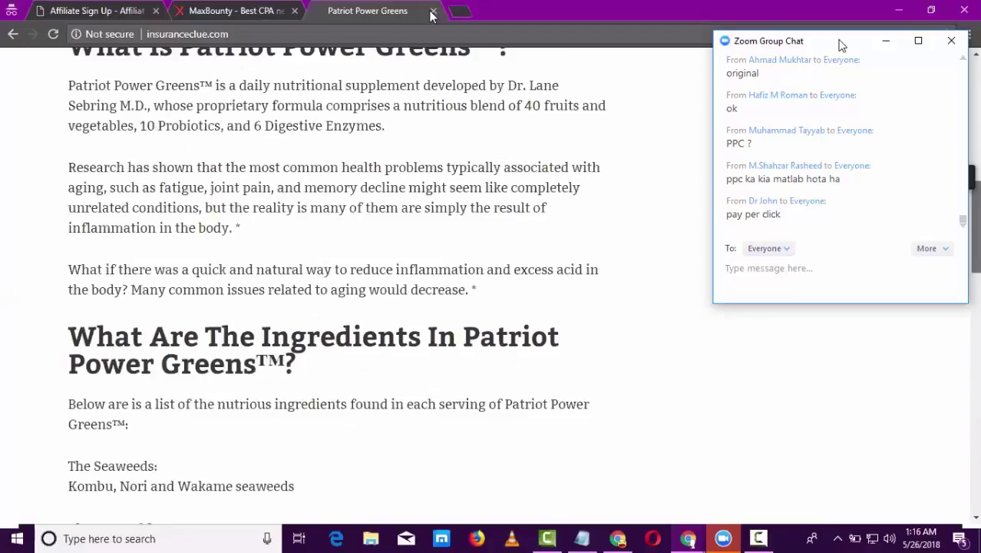
pyautogui.scroll(6, 432, 16)
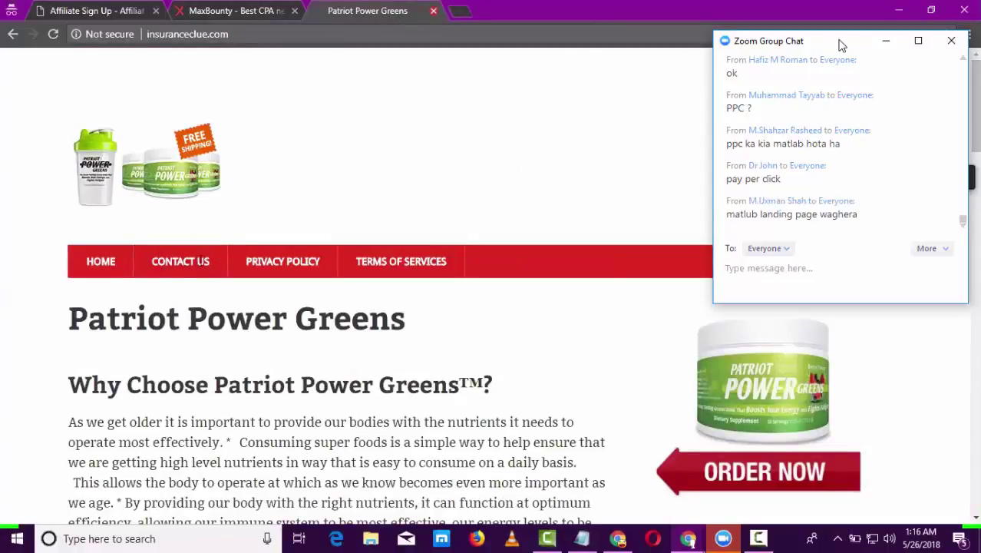
pyautogui.hotkey('ctrl', 'w')
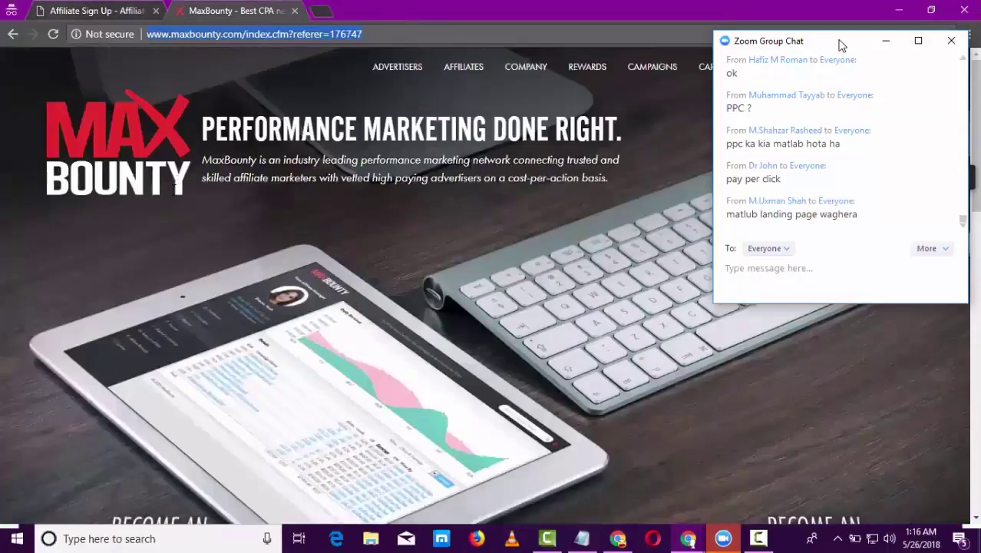
pyautogui.hotkey('ctrl', 'shift', 'Tab')
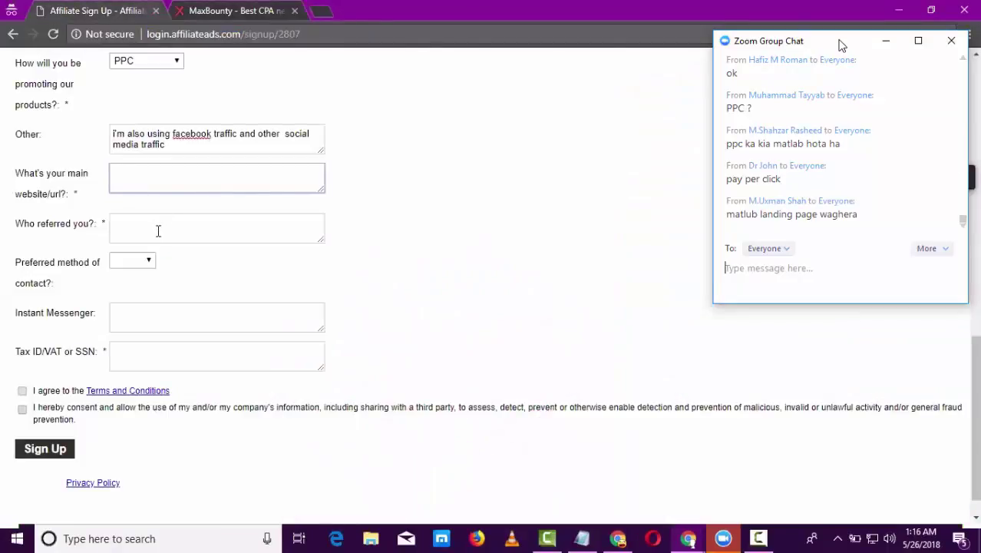
# - Enter the referrer's name, choose Skype as contact method, and open a new tab
pyautogui.click(159, 231)
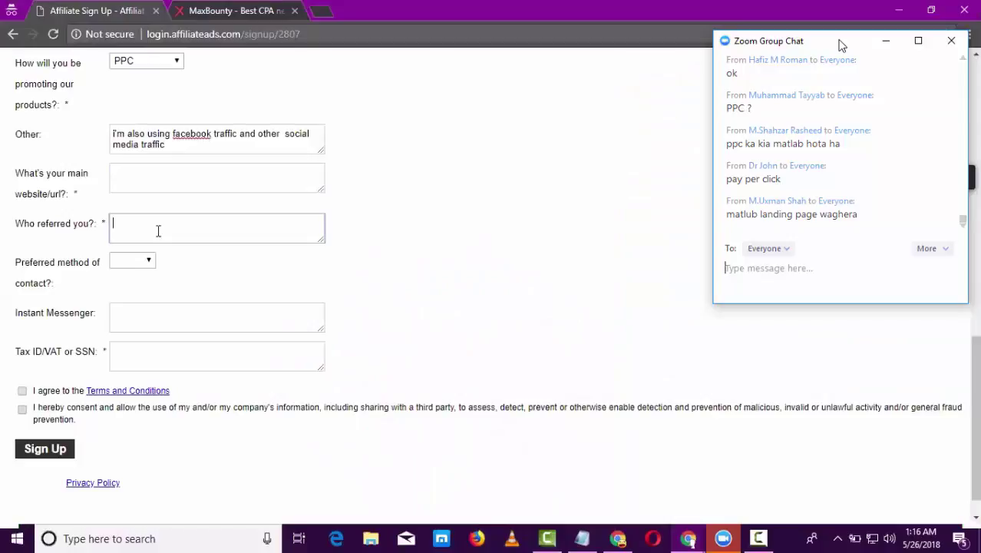
pyautogui.click(150, 263)
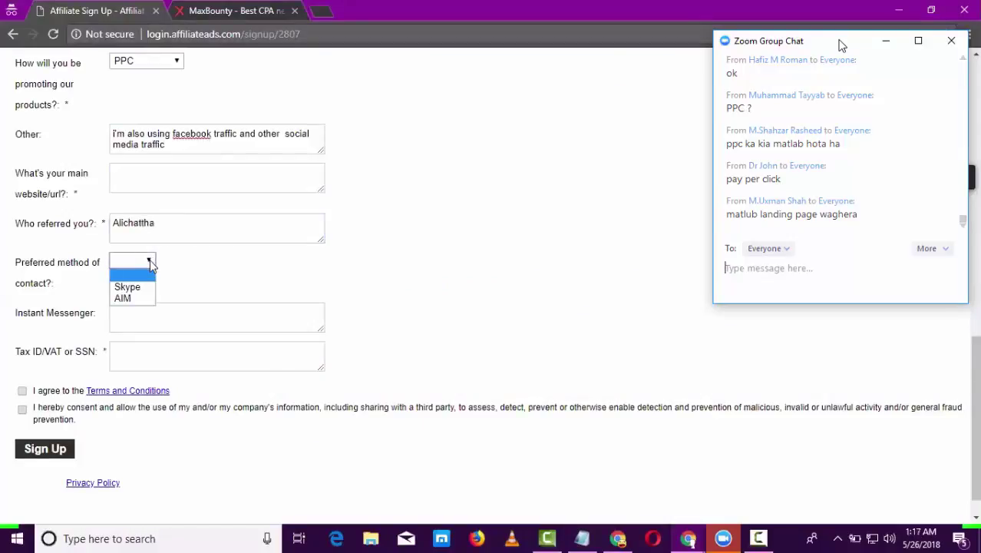
pyautogui.click(148, 286)
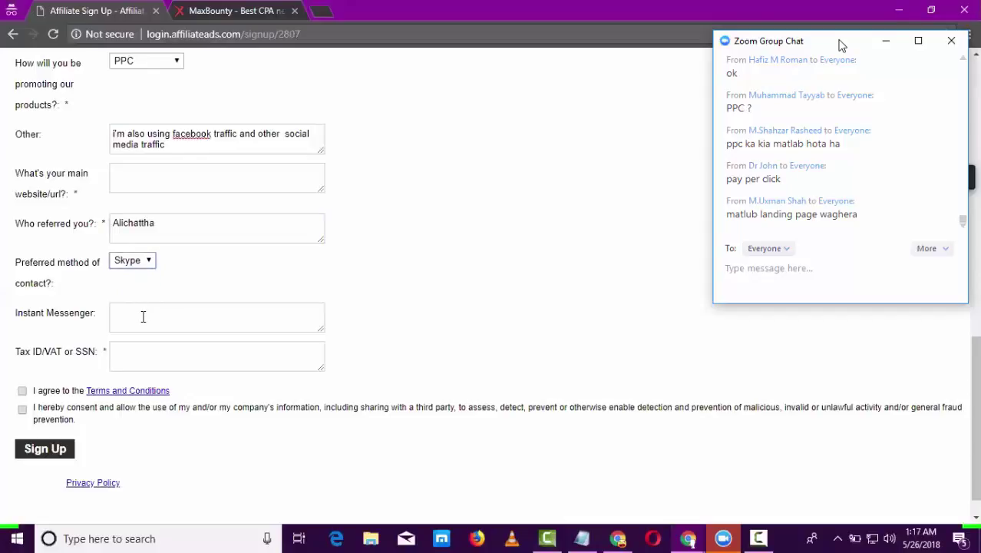
pyautogui.click(142, 316)
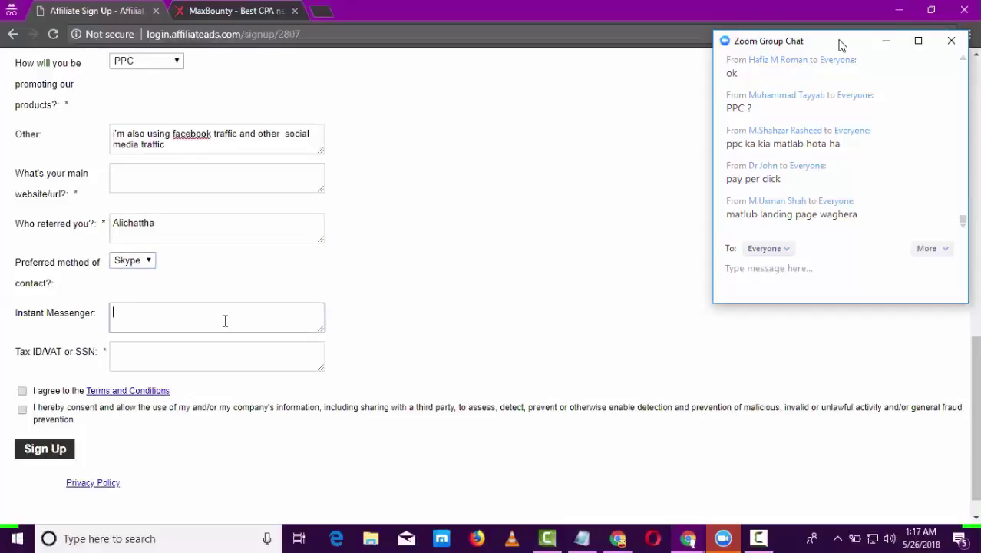
pyautogui.click(151, 357)
pyautogui.click(319, 10)
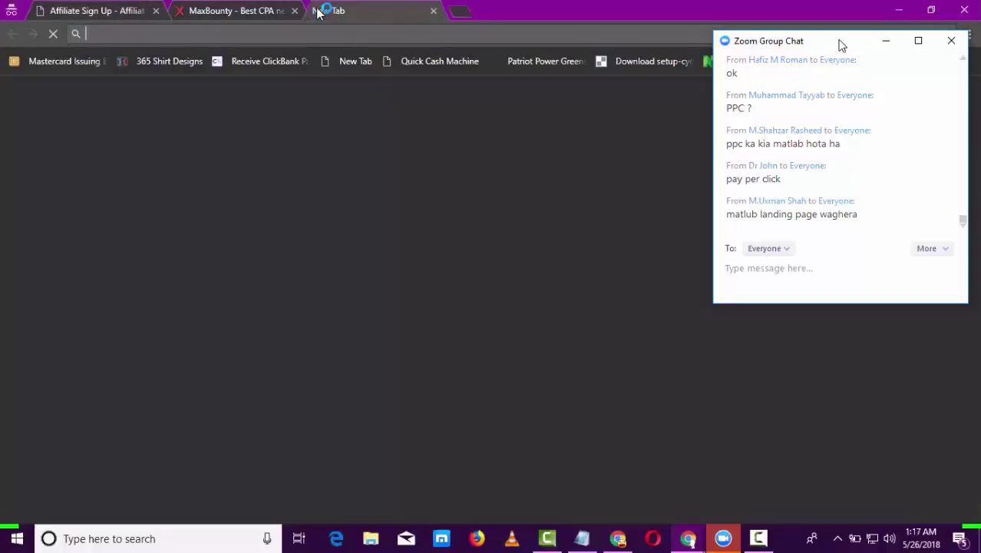
# - Search Google for 'elfqrin' and open the Elf Qrin DisCard site
pyautogui.write('selfqrin')
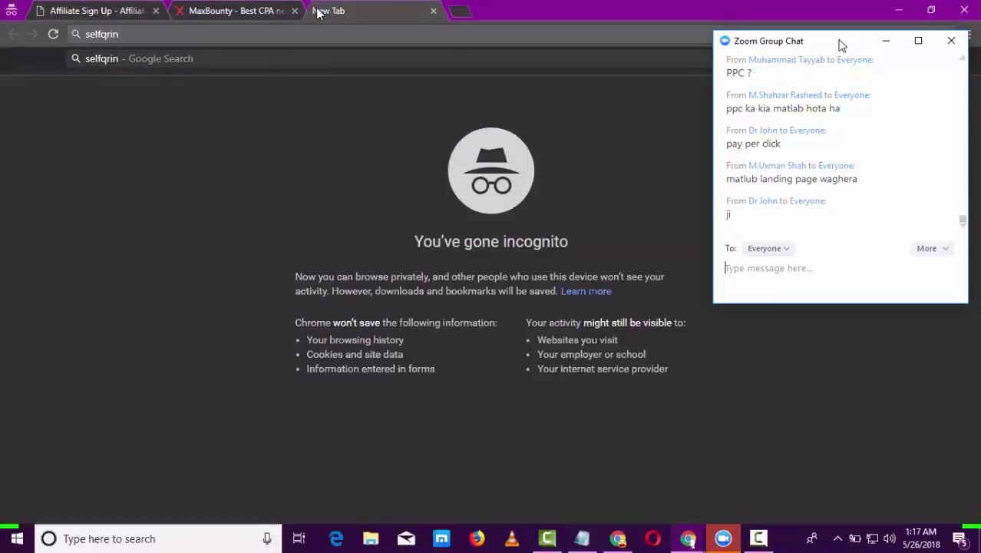
pyautogui.press('Left')
pyautogui.press('Left')
pyautogui.press('Left')
pyautogui.press('Left')
pyautogui.press('BackSpace')
pyautogui.press('Return')
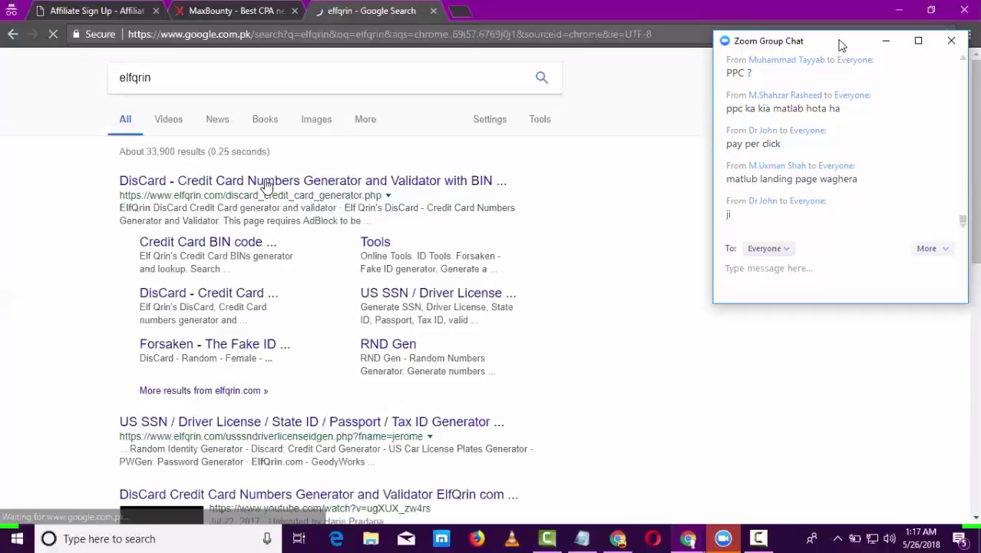
pyautogui.click(267, 180)
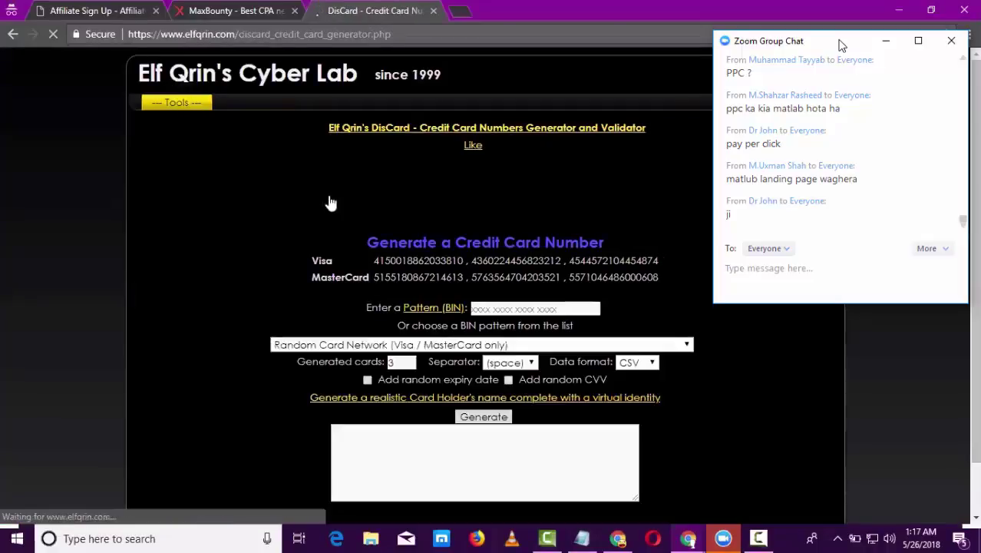
# - Copy a generated number from the US SSN generator and return to the sign-up tab
pyautogui.moveTo(176, 102)
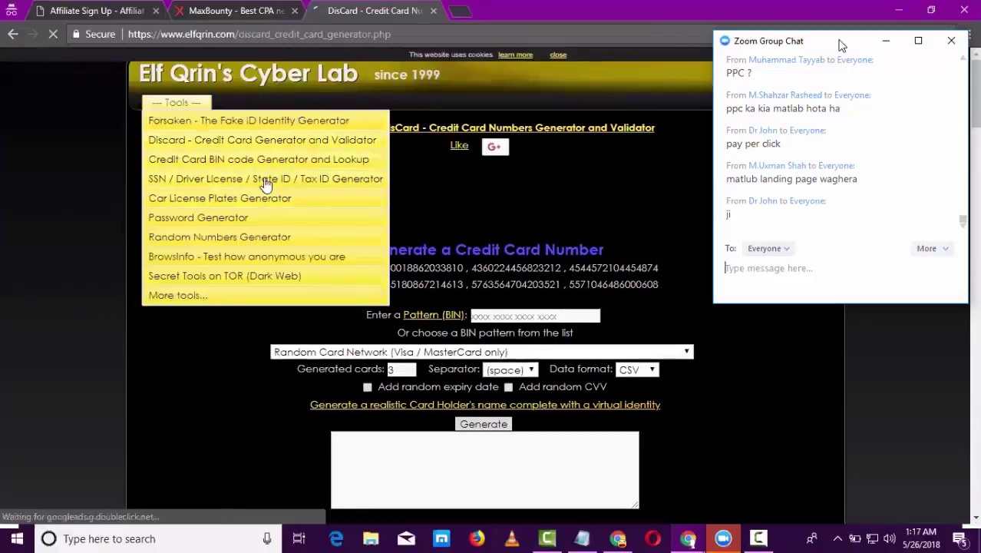
pyautogui.click(264, 178)
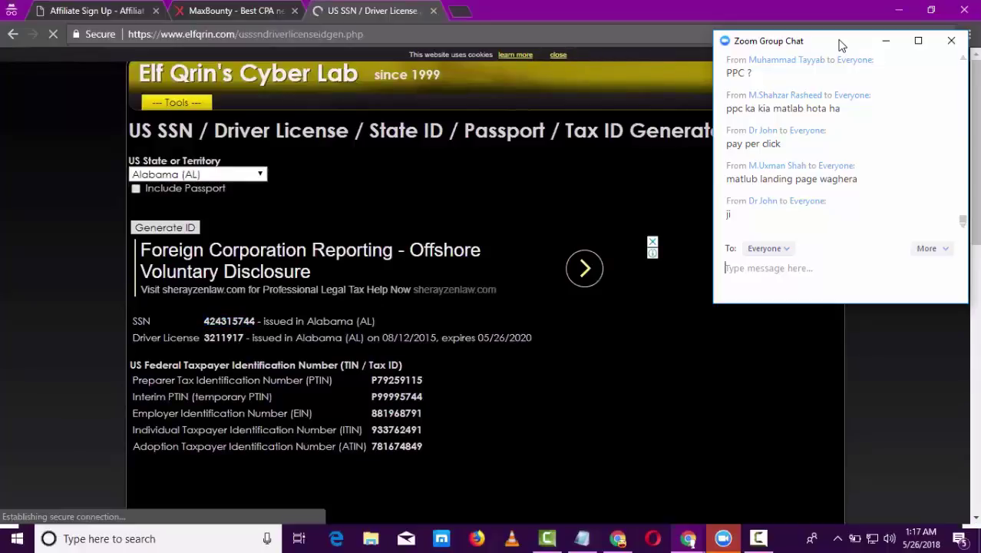
pyautogui.moveTo(255, 321); pyautogui.dragTo(206, 321)
pyautogui.rightClick(218, 320)
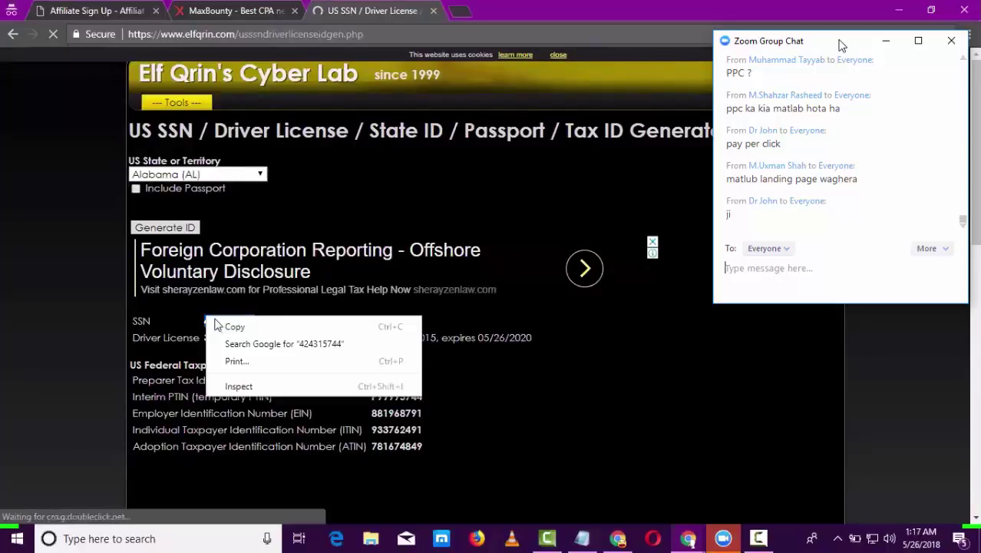
pyautogui.click(235, 327)
pyautogui.click(103, 12)
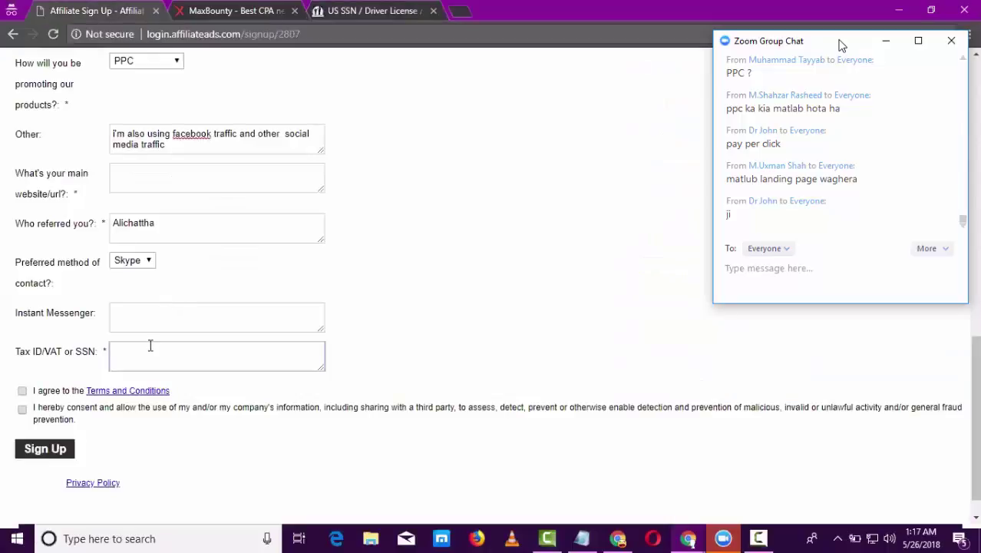
# - Paste the copied SSN as Tax ID, tick both agreement boxes, and scroll up
pyautogui.hotkey('ctrl', 'v')
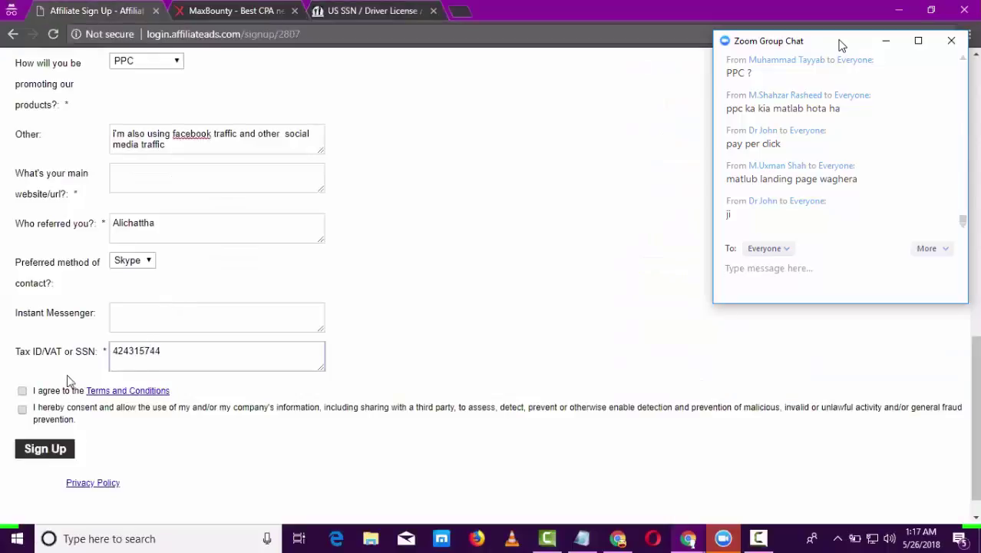
pyautogui.click(22, 391)
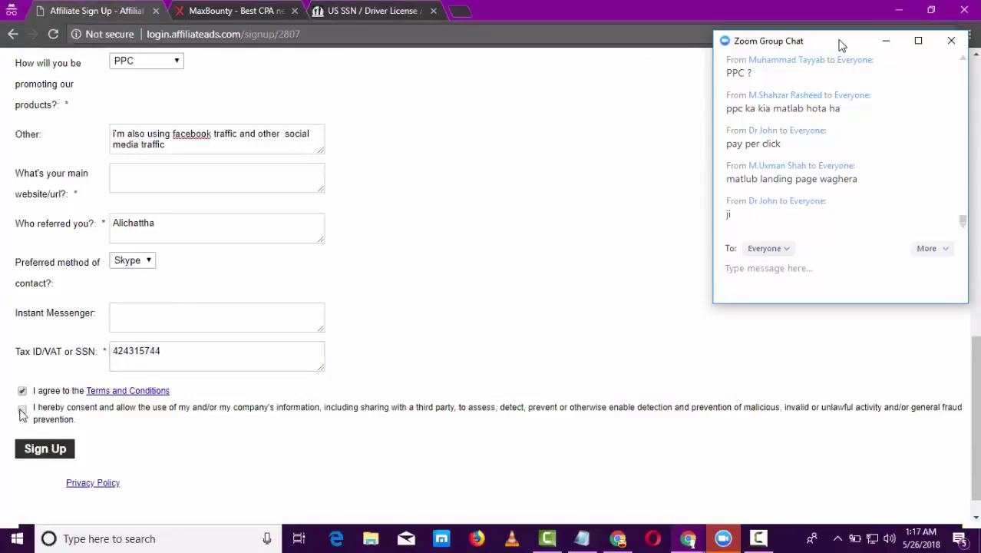
pyautogui.click(22, 411)
pyautogui.click(738, 270)
pyautogui.scroll(10, 977, 116)
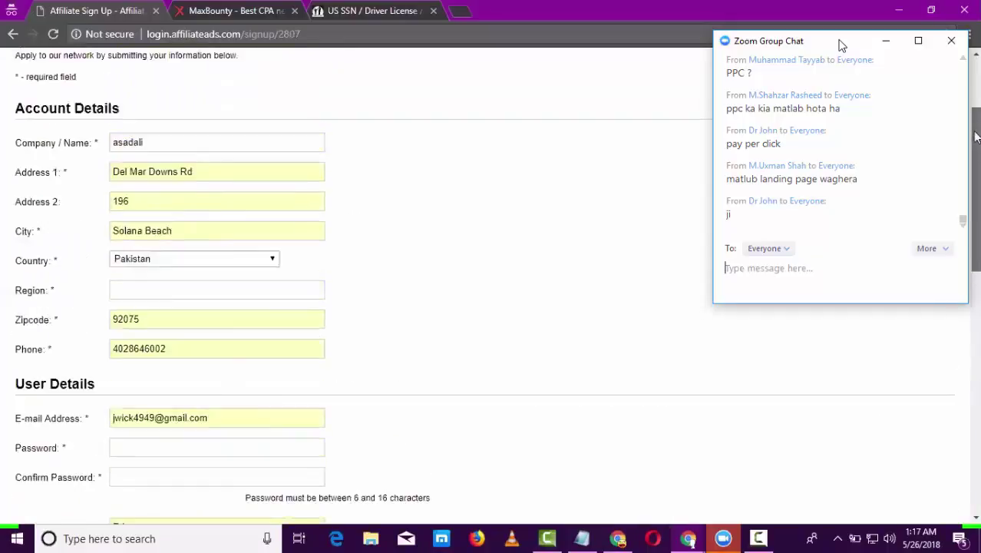
pyautogui.scroll(1, 845, 230)
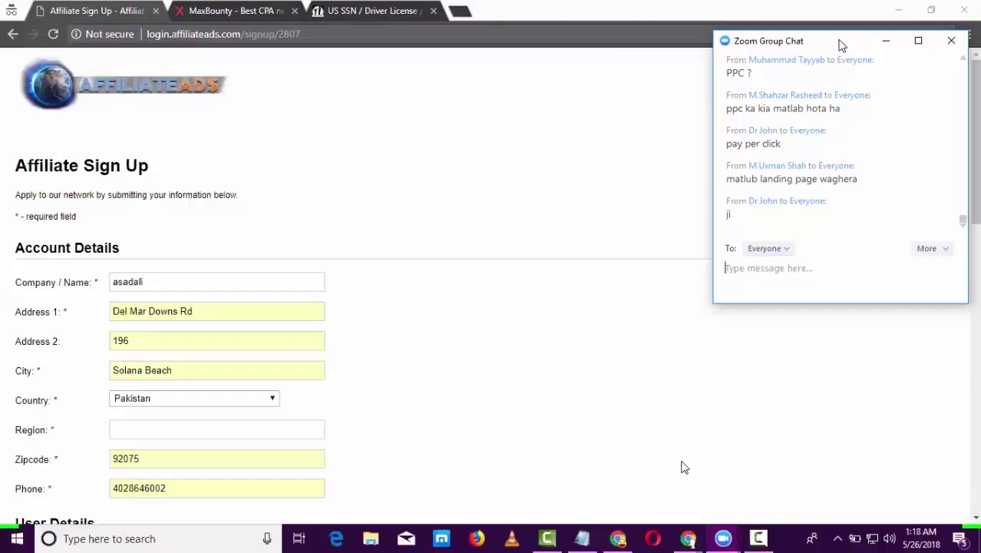
# - Switch to the MaxBounty tab to show its home page
pyautogui.click(228, 10)
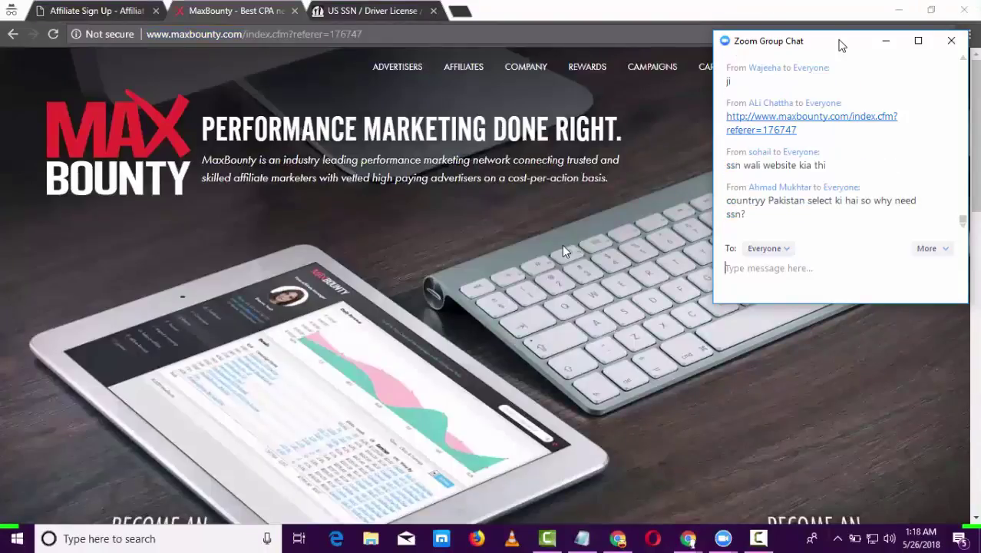
# - Post the SSN generator page link (usssndriverlicenseidgen.php) in the Zoom chat, then return to MaxBounty
pyautogui.click(390, 11)
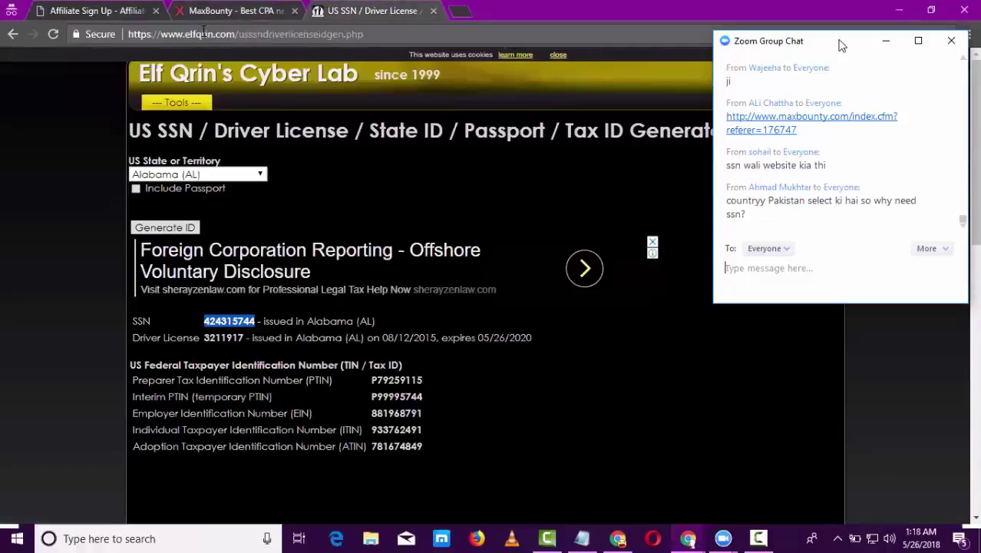
pyautogui.click(403, 34)
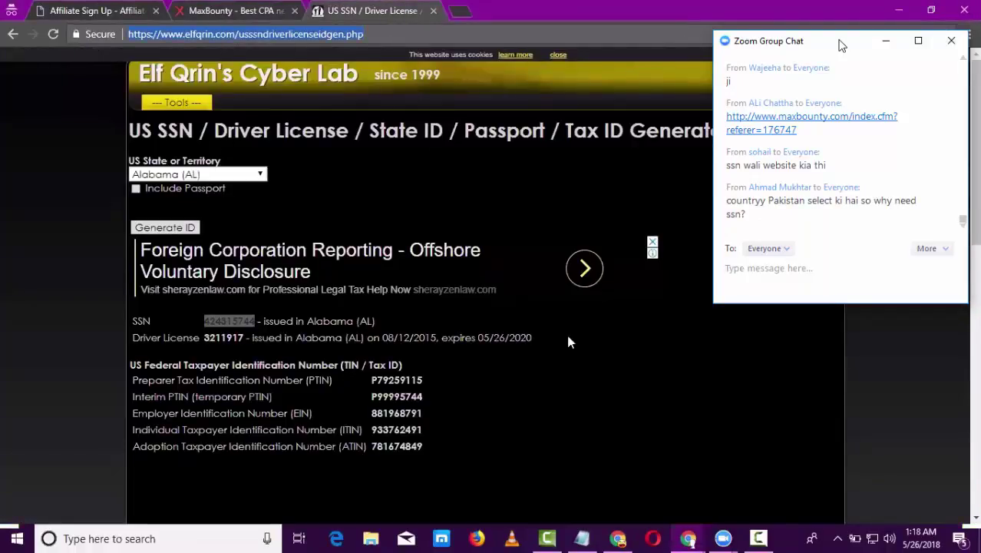
pyautogui.hotkey('alt', 'Tab')
pyautogui.hotkey('ctrl', 'v')
pyautogui.press('Return')
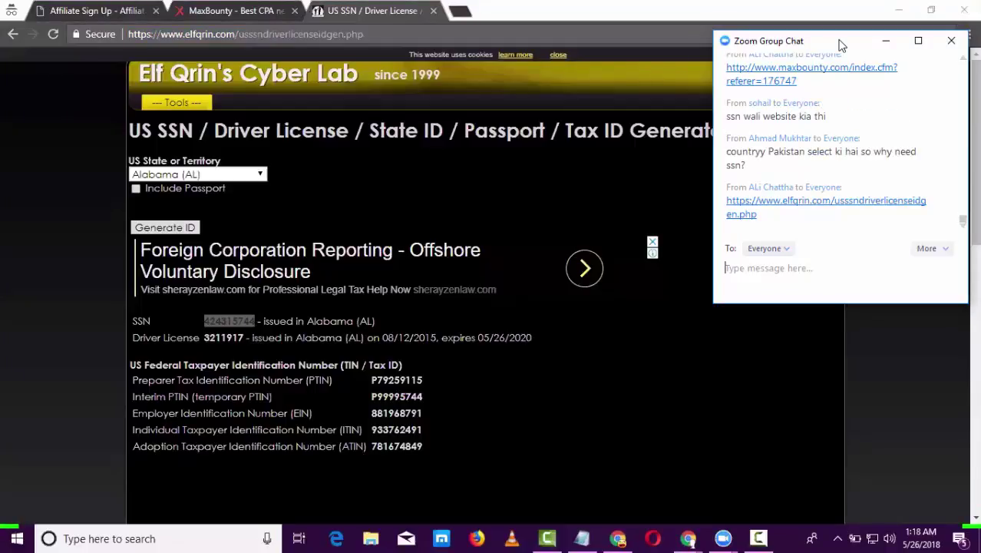
pyautogui.click(376, 7)
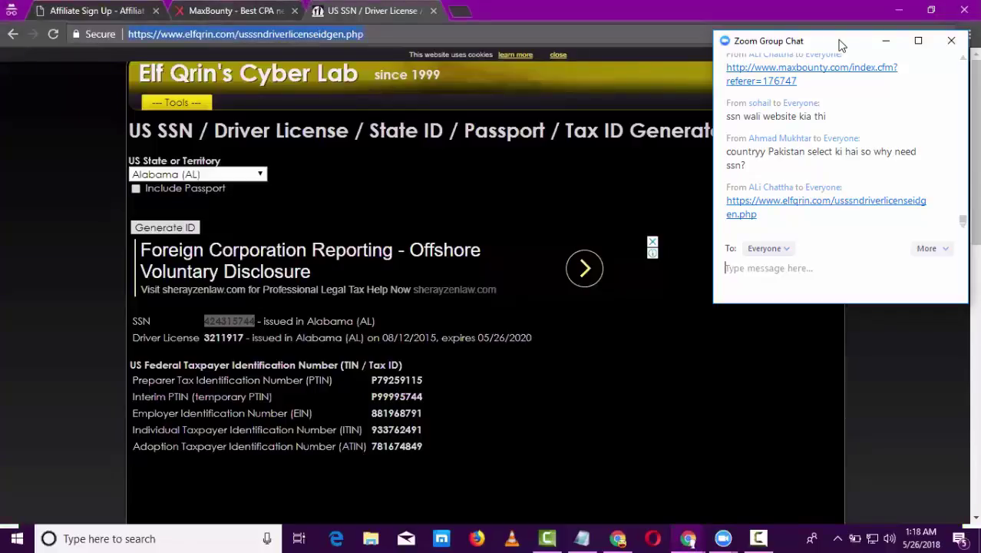
pyautogui.click(227, 9)
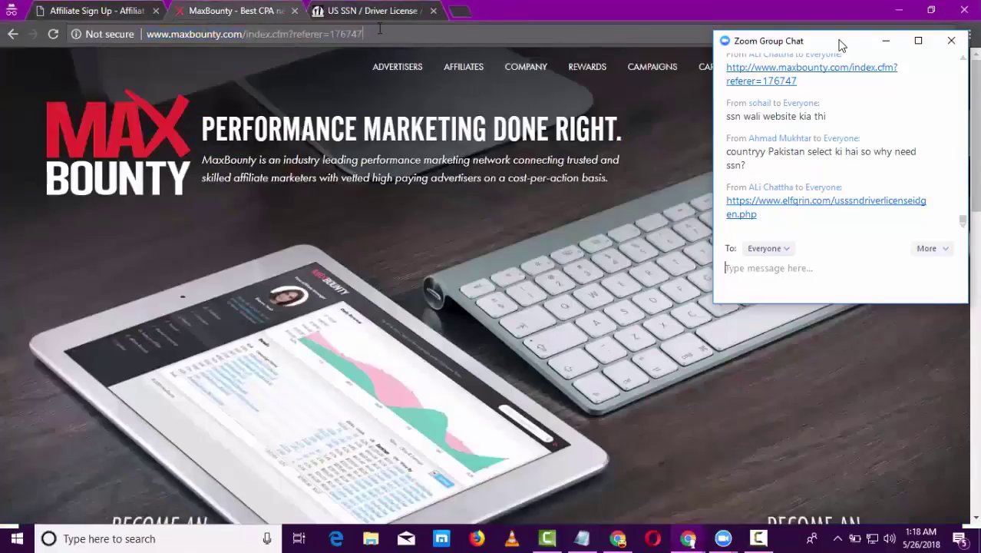
# - Go to MaxBounty's Affiliates page, dismiss the Facebook pop-ups, and scroll down to Join MaxBounty Now
pyautogui.doubleClick(346, 34)
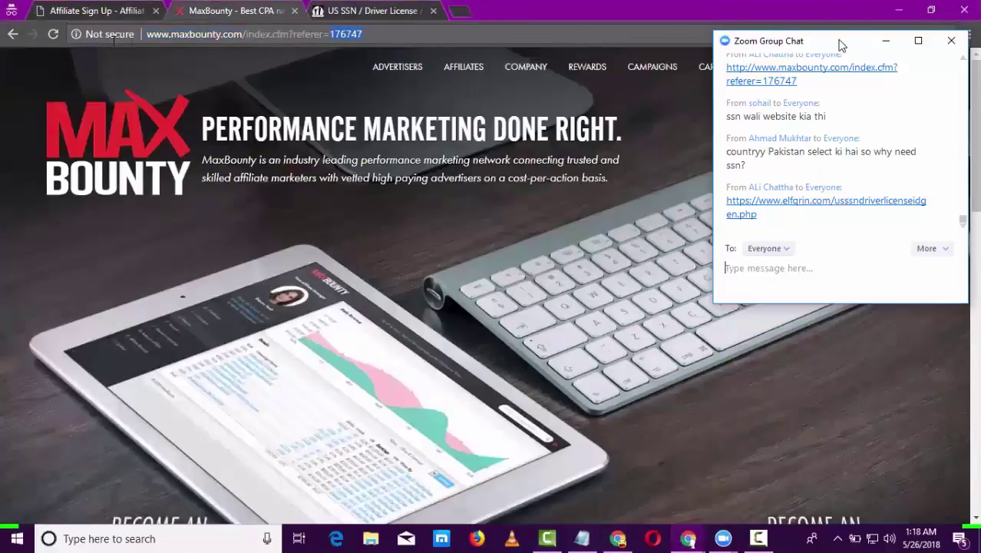
pyautogui.hotkey('ctrl', 'l')
pyautogui.click(464, 67)
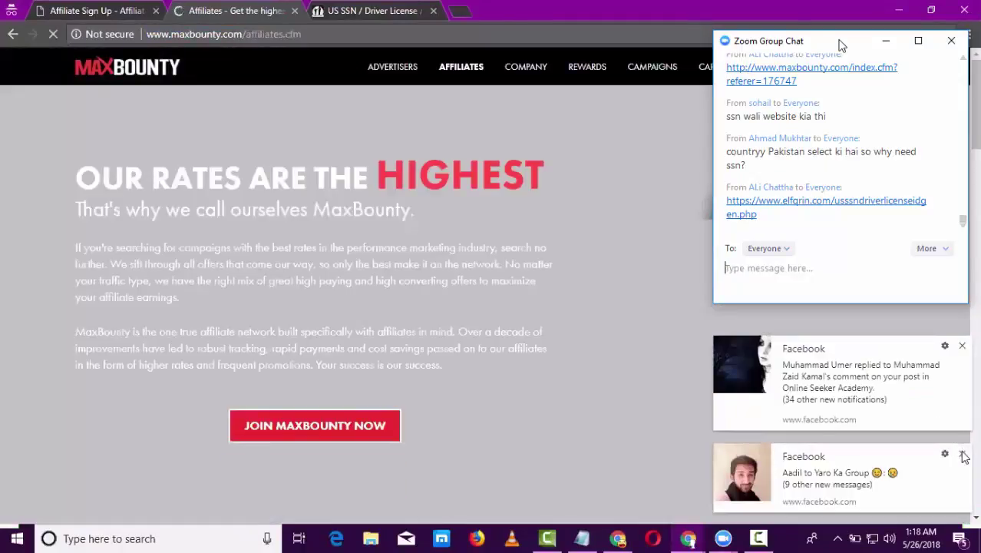
pyautogui.click(964, 456)
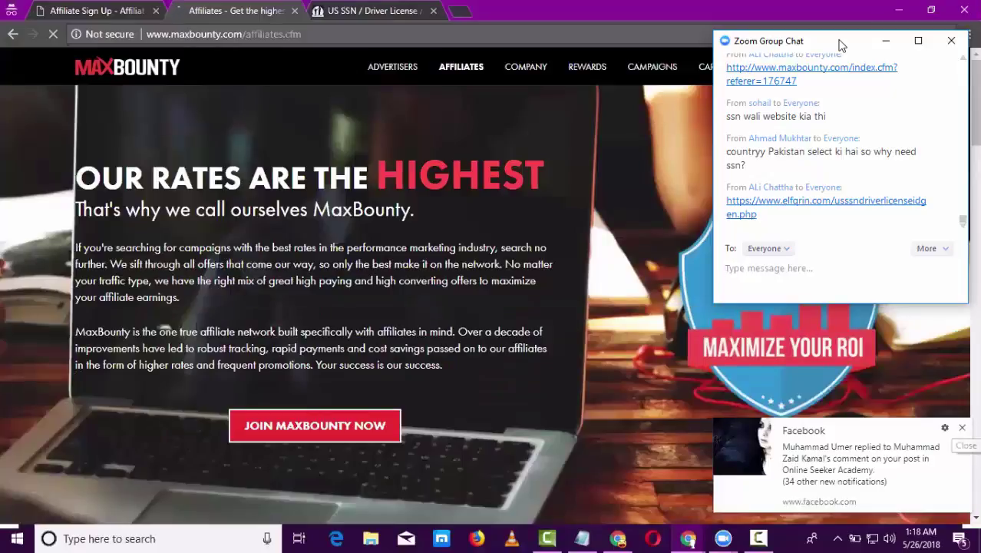
pyautogui.click(962, 428)
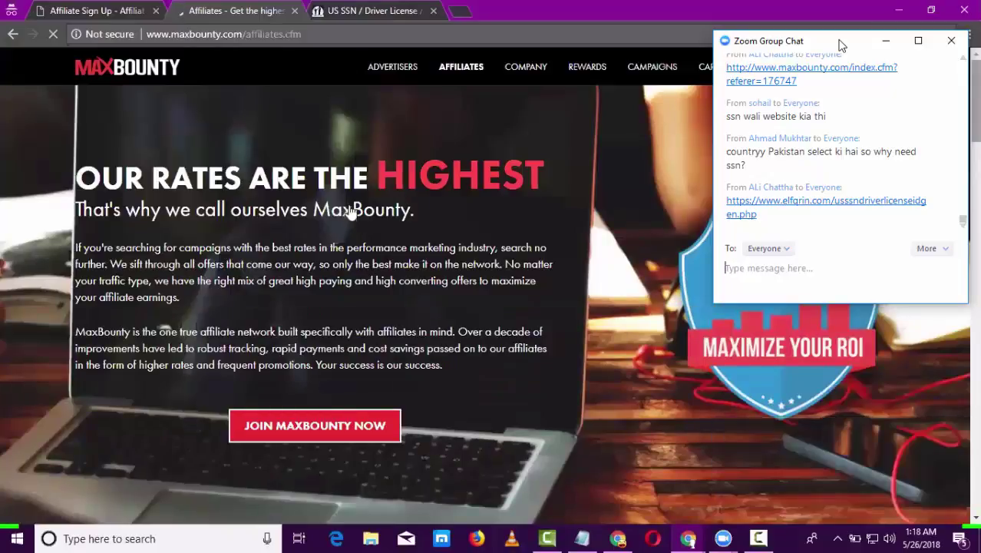
pyautogui.scroll(-3, 400, 198)
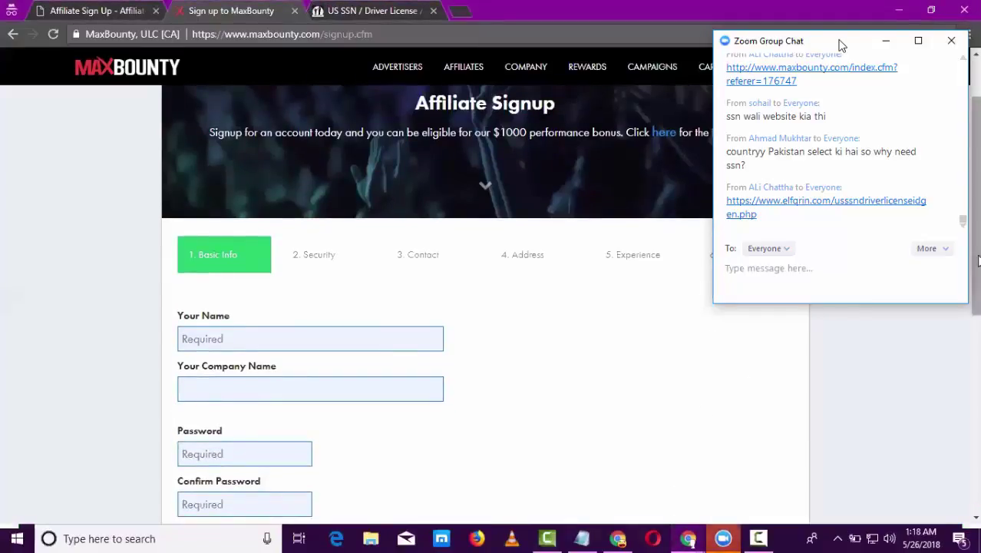
# - Enter the user's full name in the Your Name field
pyautogui.scroll(-2, 296, 192)
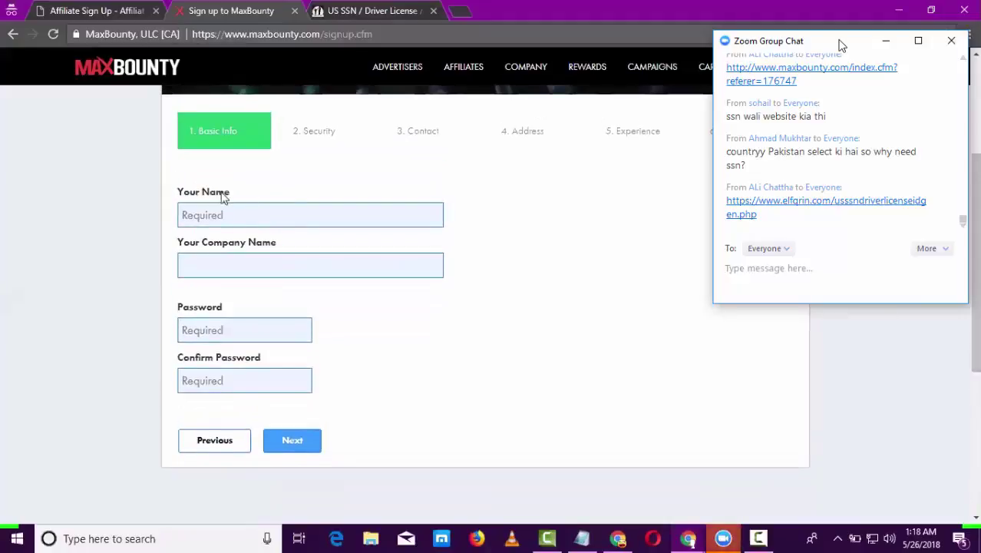
pyautogui.doubleClick(192, 196)
pyautogui.click(217, 198)
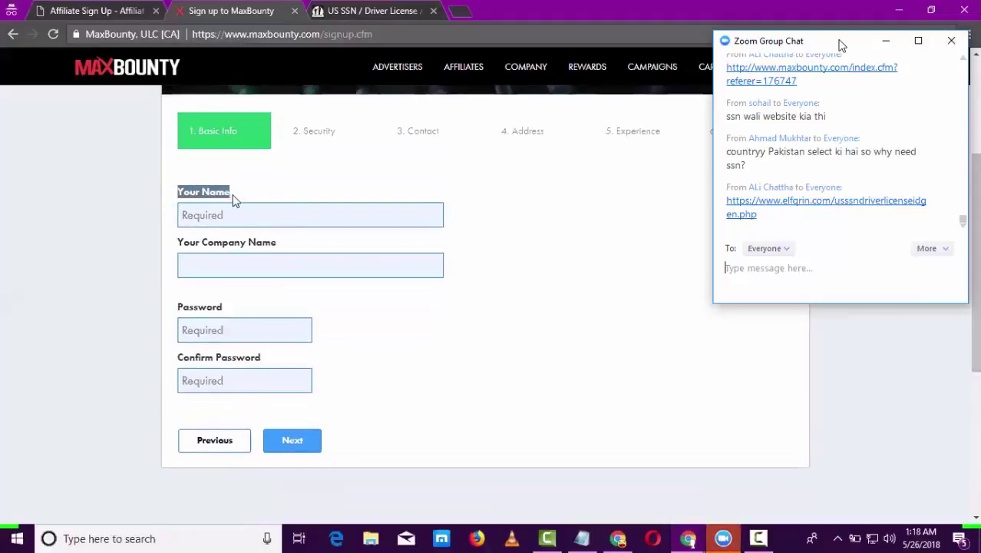
pyautogui.click(229, 216)
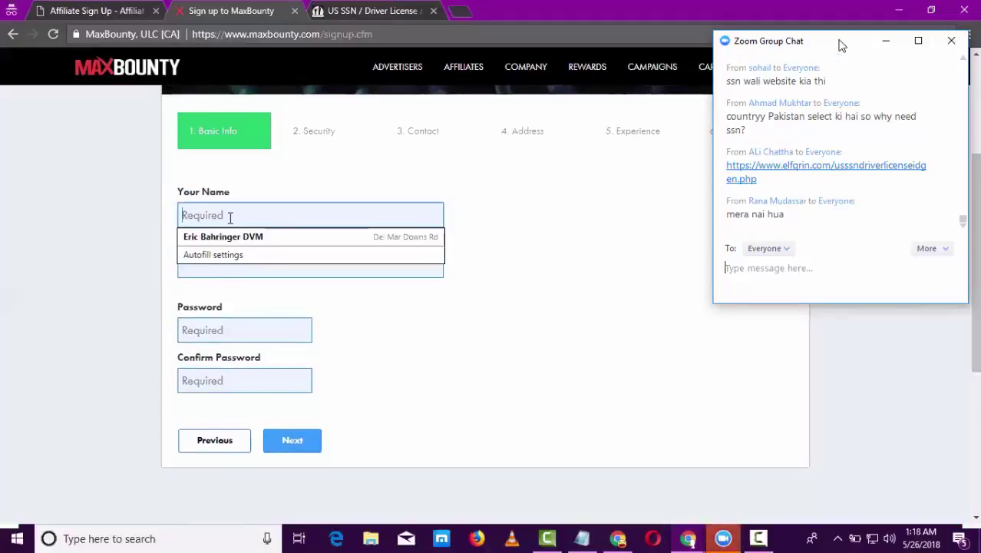
pyautogui.click(406, 193)
pyautogui.click(301, 216)
pyautogui.click(842, 45)
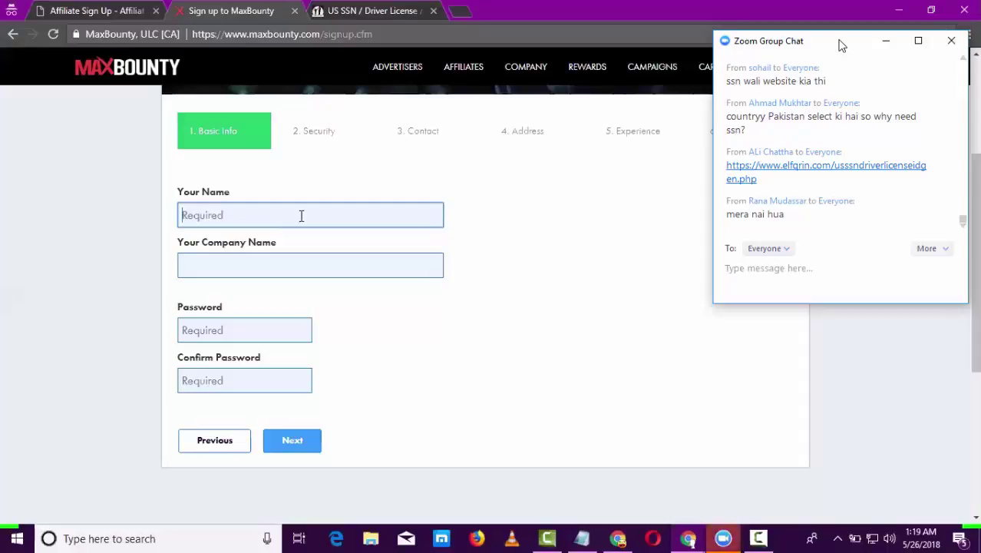
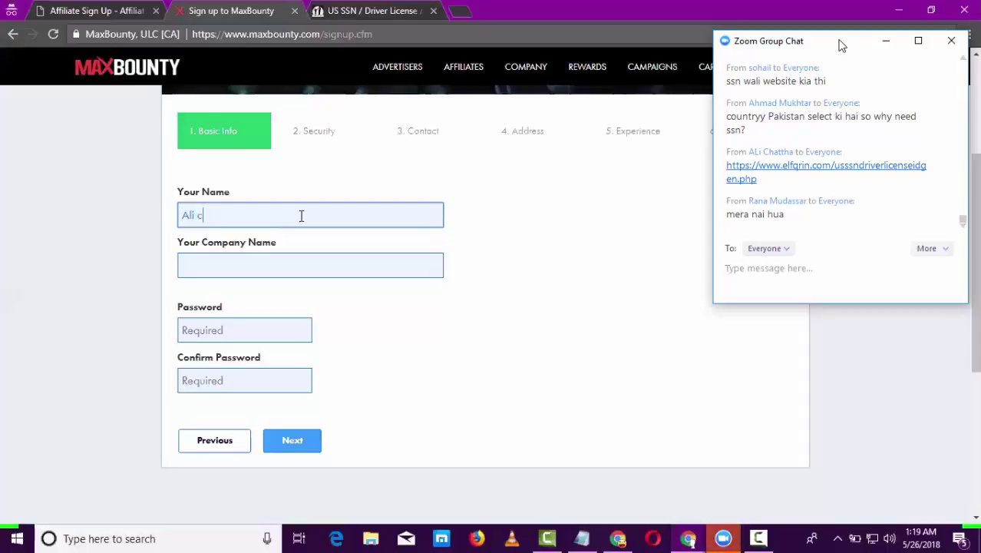
# - Fill in company 'healtho' and the password twice, then continue to the Security step
pyautogui.click(285, 274)
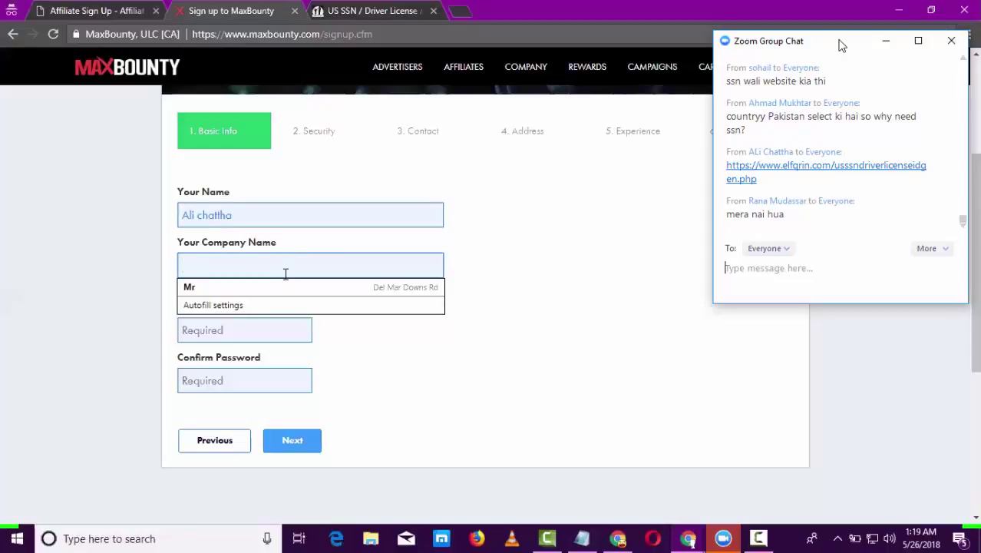
pyautogui.write('healtho')
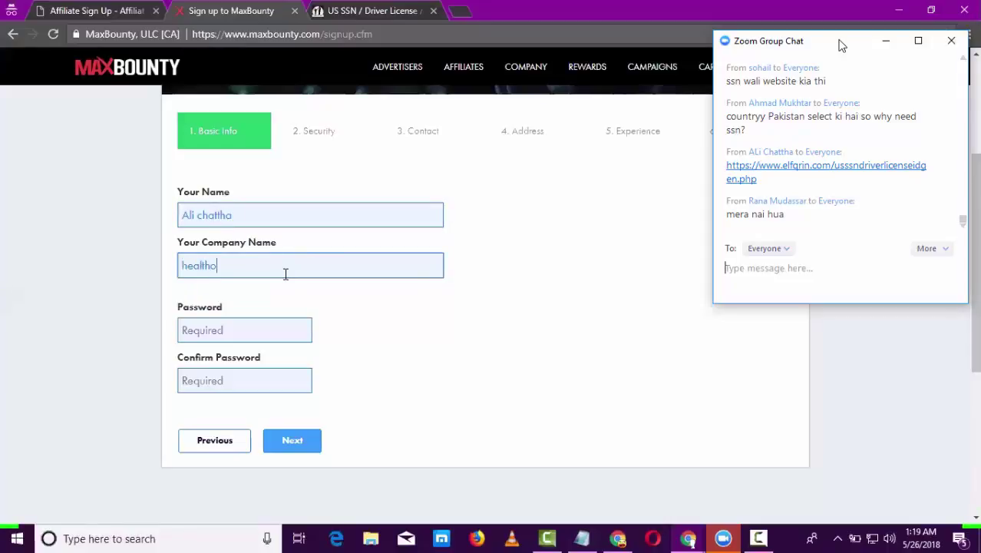
pyautogui.click(243, 324)
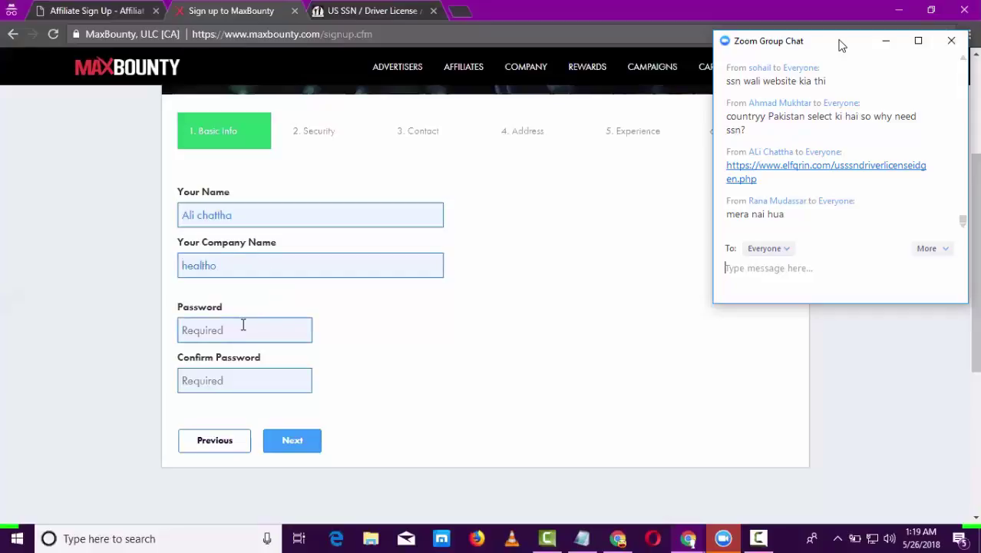
pyautogui.write('••••••••')
pyautogui.click(230, 383)
pyautogui.write('•••')
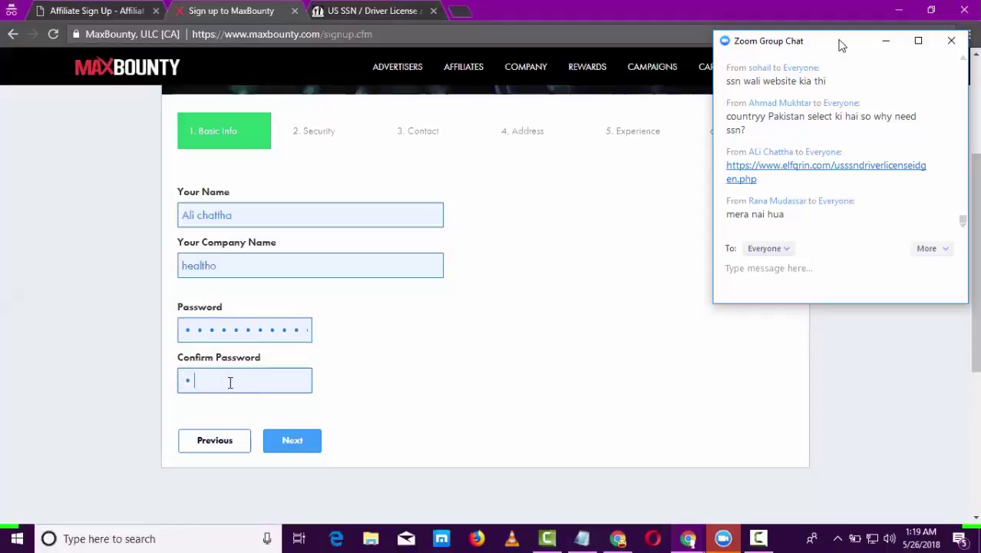
pyautogui.write('••••')
pyautogui.click(310, 443)
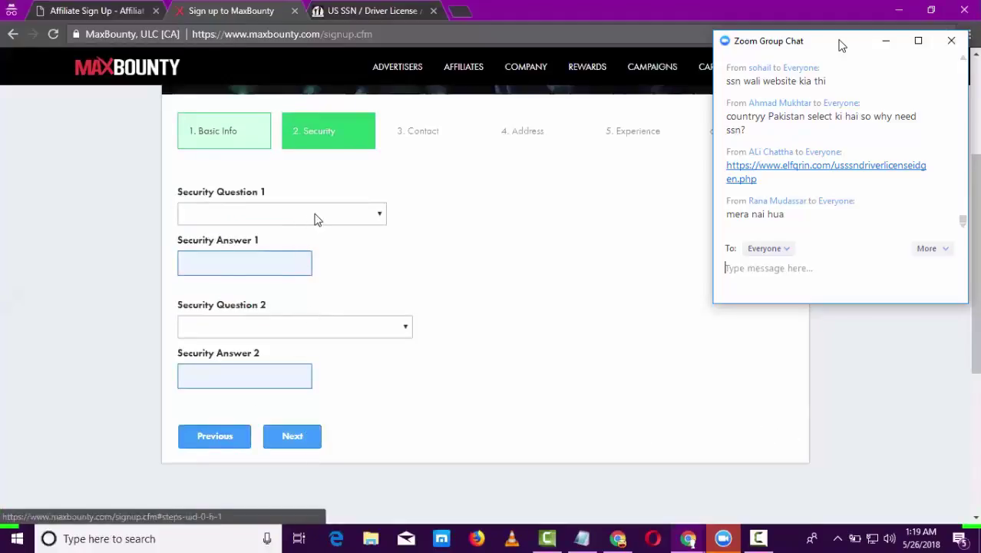
# - Browse the first security question list and point out the Security Question 1 label
pyautogui.click(315, 218)
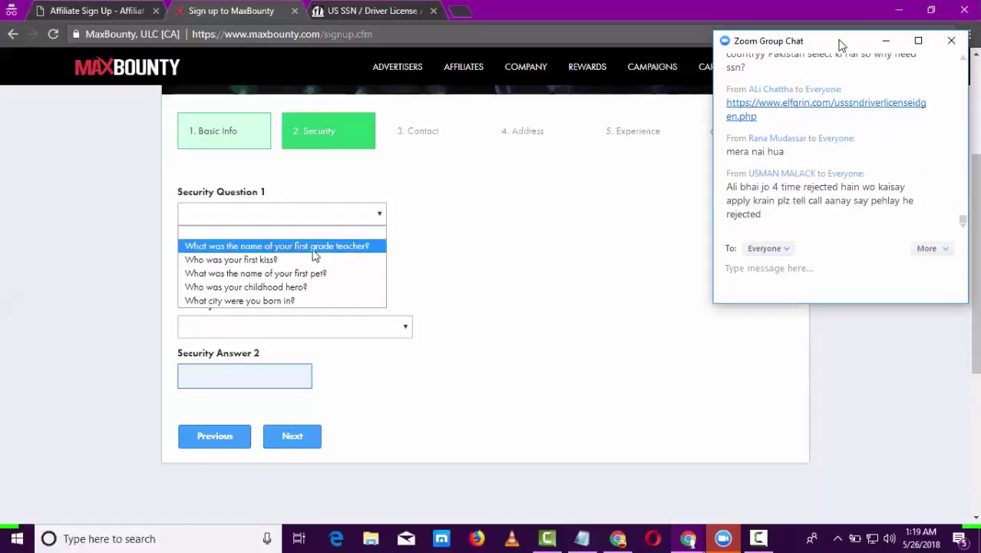
pyautogui.click(478, 256)
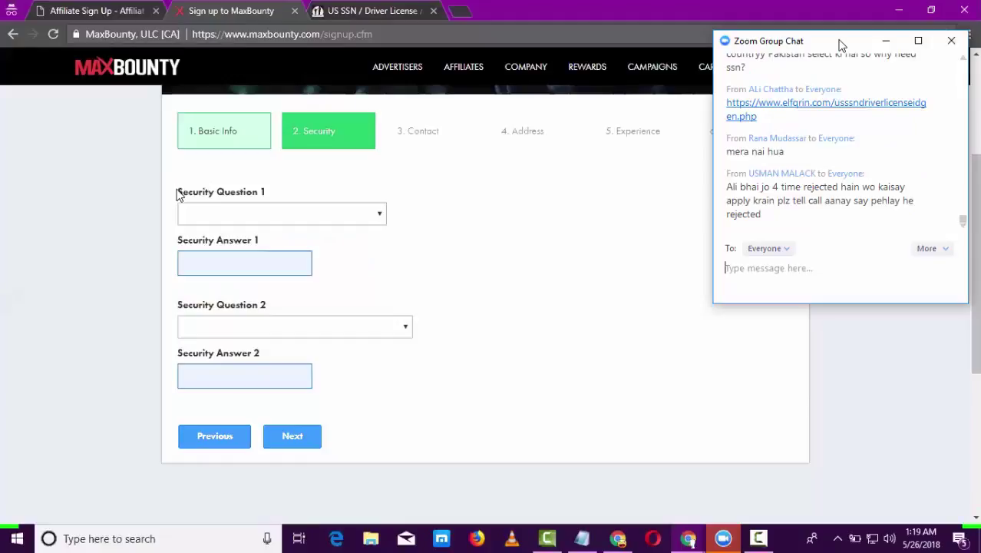
pyautogui.moveTo(177, 192); pyautogui.dragTo(278, 199)
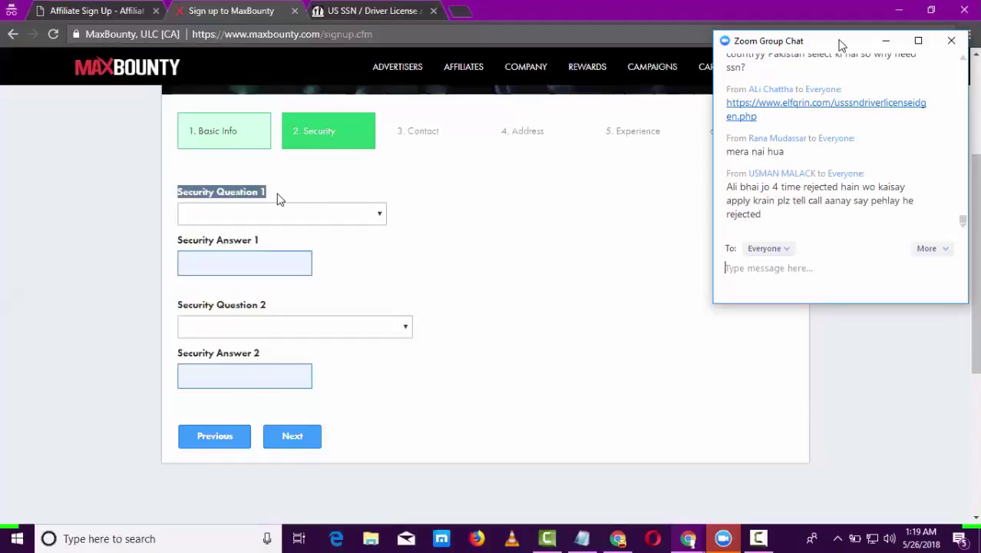
pyautogui.scroll(-1, 973, 231)
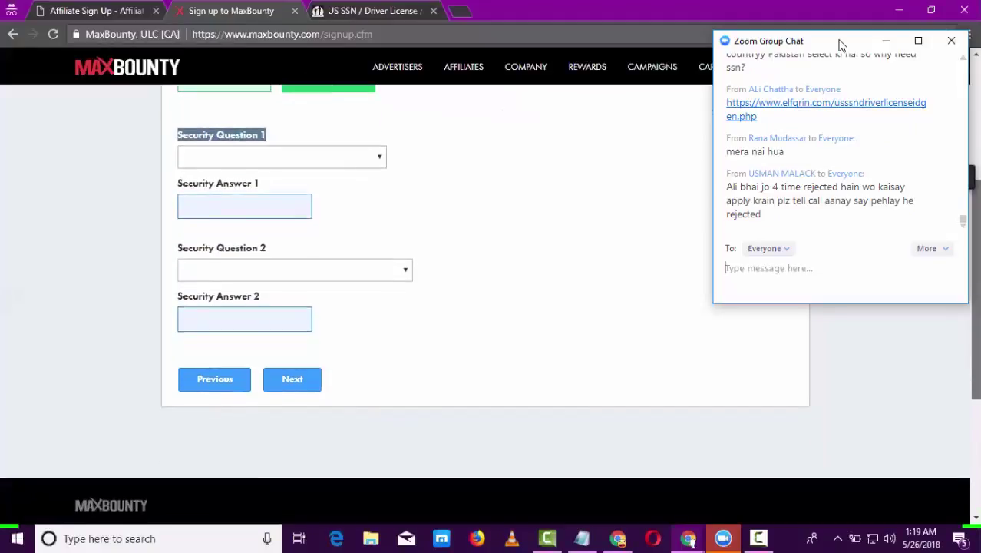
pyautogui.click(261, 199)
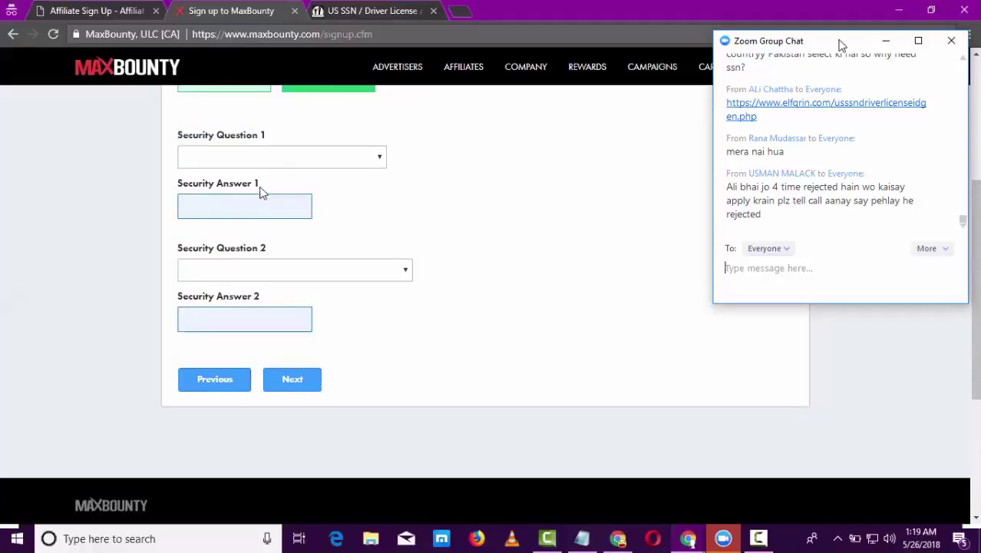
pyautogui.tripleClick(225, 139)
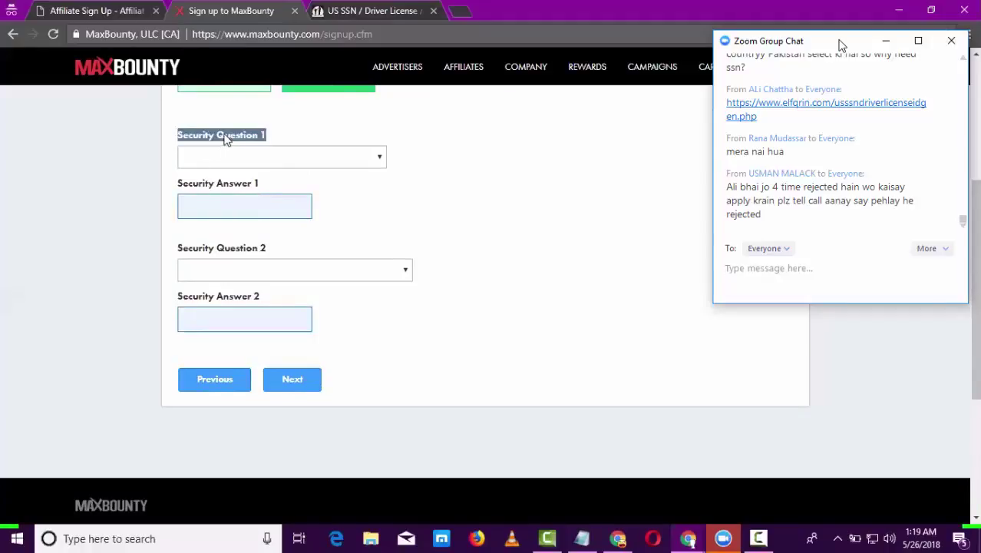
pyautogui.click(282, 155)
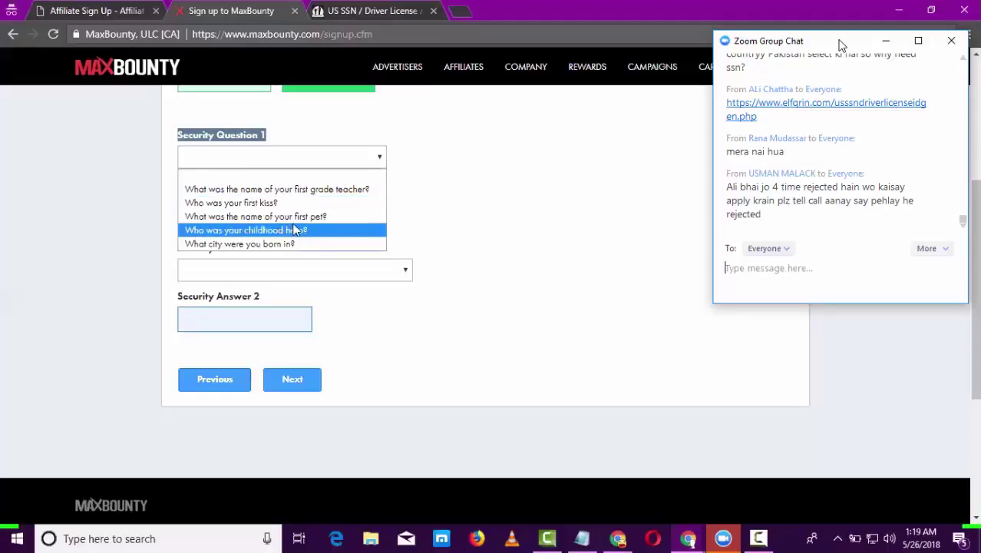
pyautogui.click(254, 134)
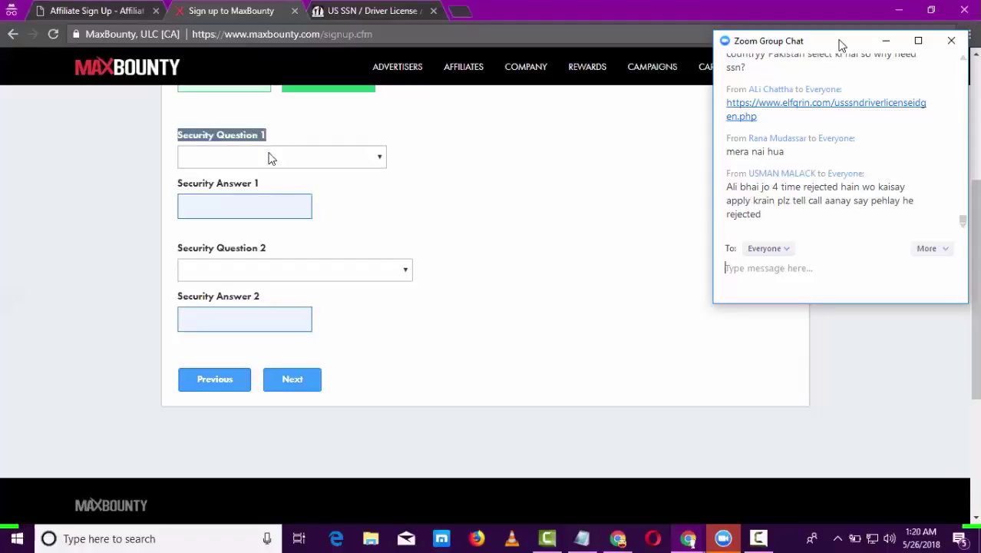
# - Set Security Question 1 to 'What city were you born in?' and type its answer
pyautogui.click(271, 157)
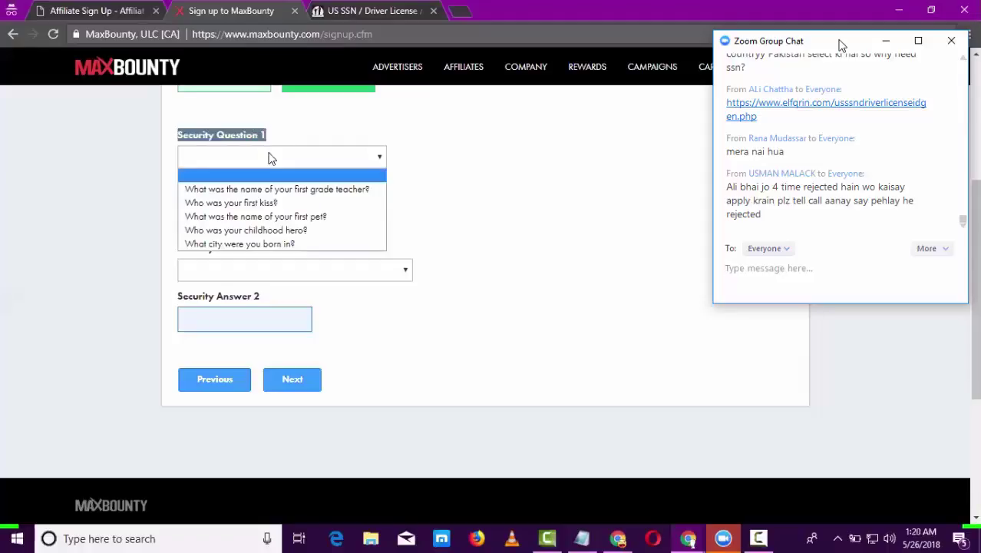
pyautogui.click(270, 244)
pyautogui.click(263, 203)
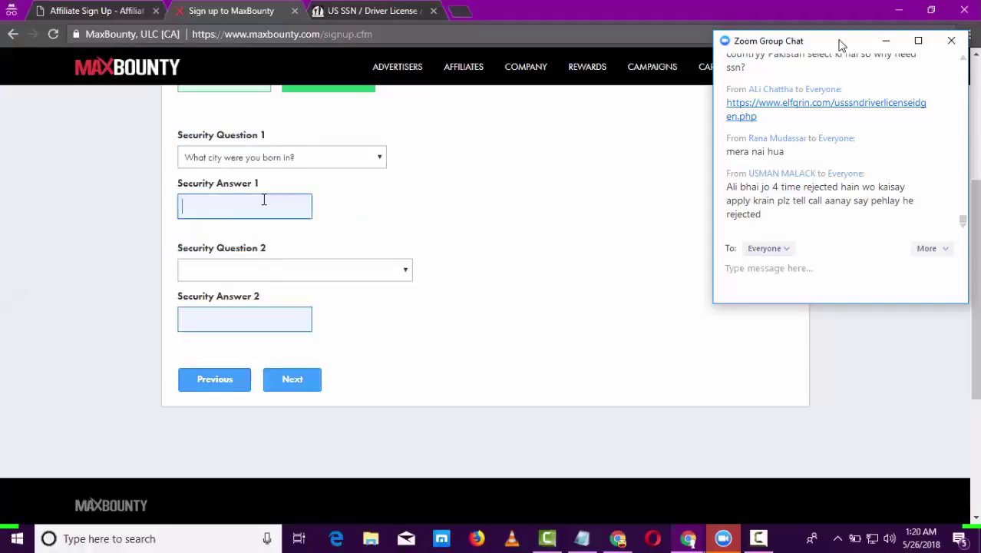
# - Set Security Question 2 to the oldest cousin's middle name and type its answer
pyautogui.click(310, 269)
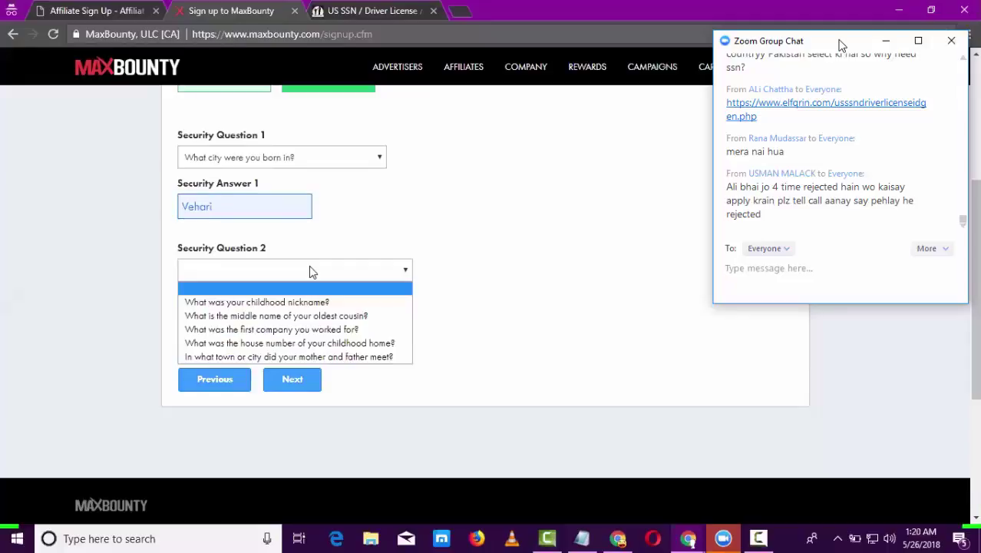
pyautogui.click(307, 316)
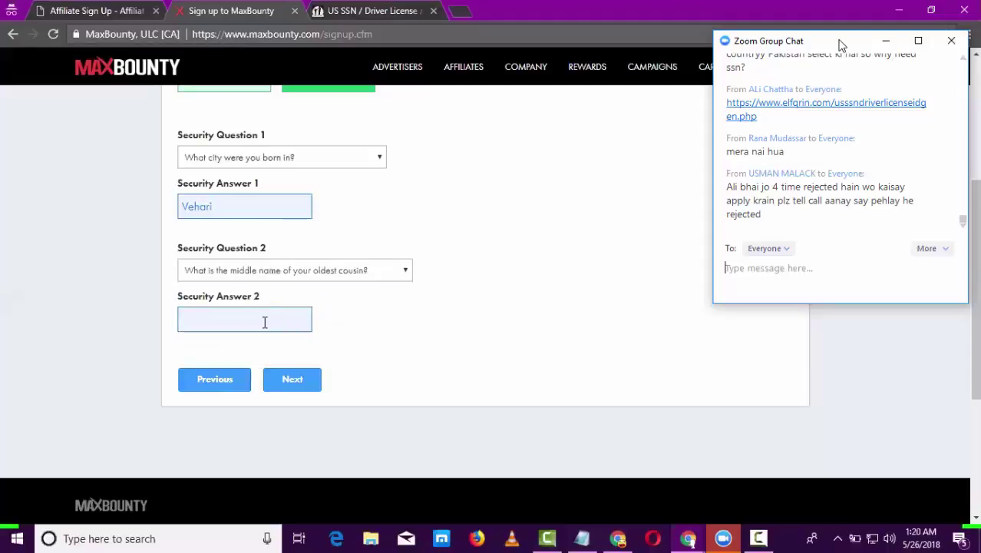
pyautogui.click(265, 322)
# - Advance to the contact step and fill e-mail and phone from Chrome's saved details
pyautogui.click(294, 379)
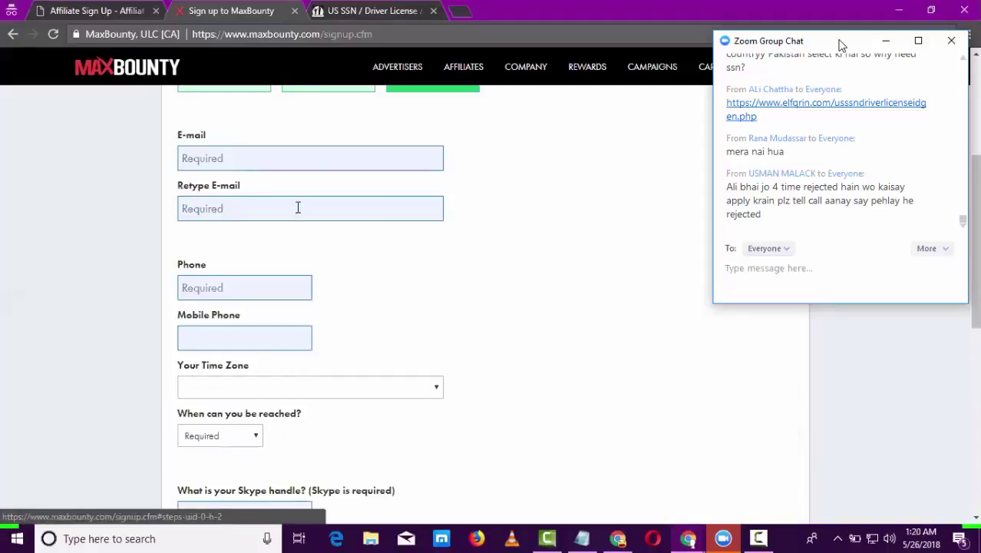
pyautogui.click(364, 156)
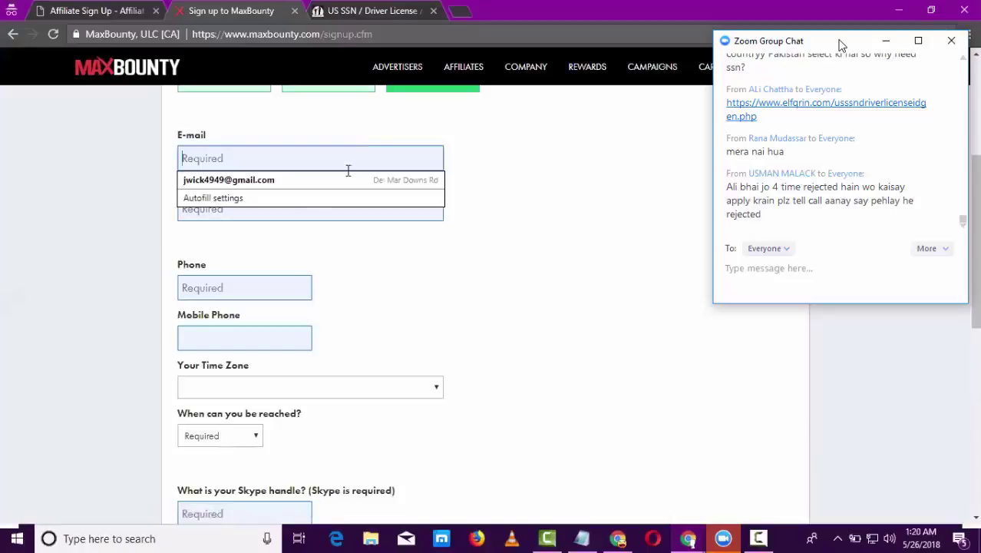
pyautogui.click(243, 156)
pyautogui.click(246, 179)
pyautogui.click(270, 287)
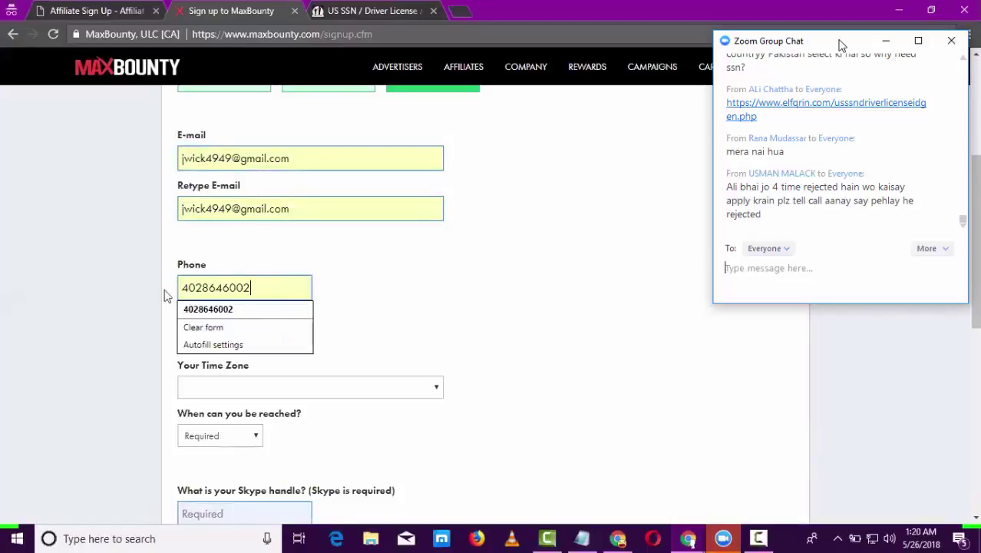
pyautogui.hotkey('ctrl', 'a')
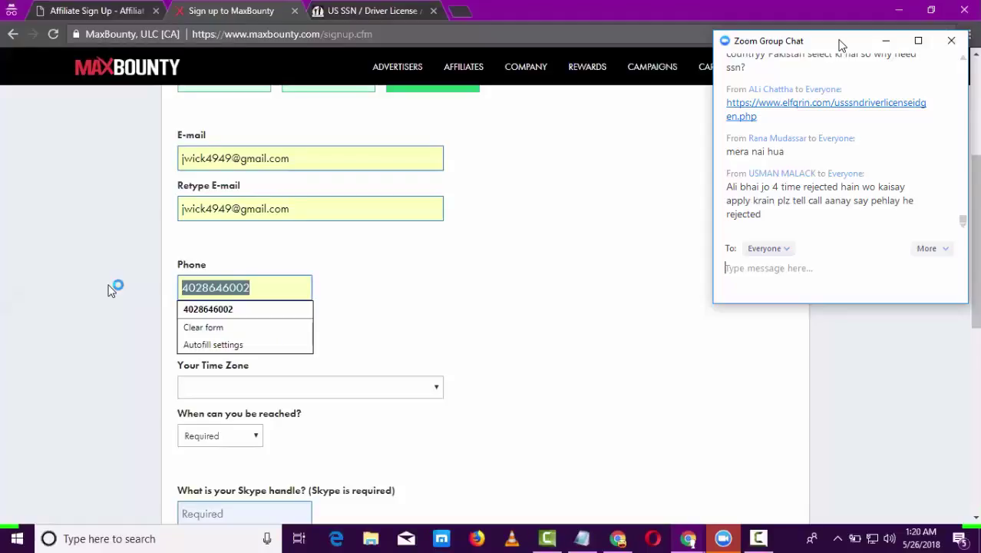
pyautogui.press('BackSpace')
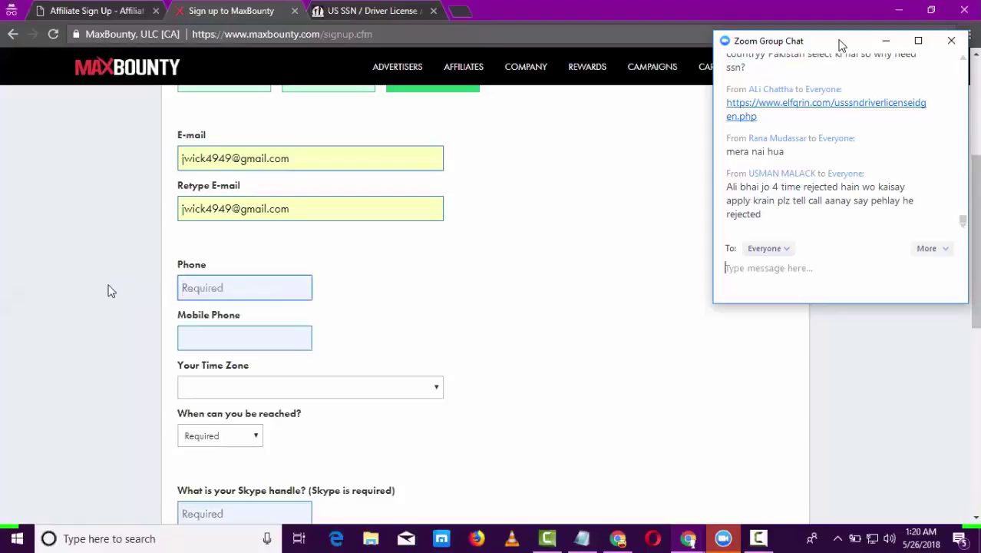
pyautogui.click(259, 289)
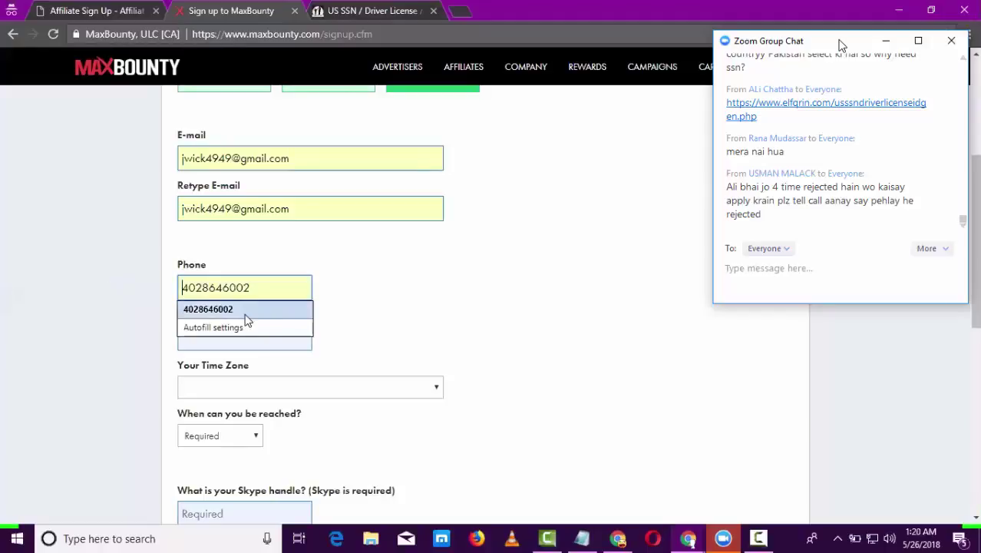
pyautogui.click(247, 310)
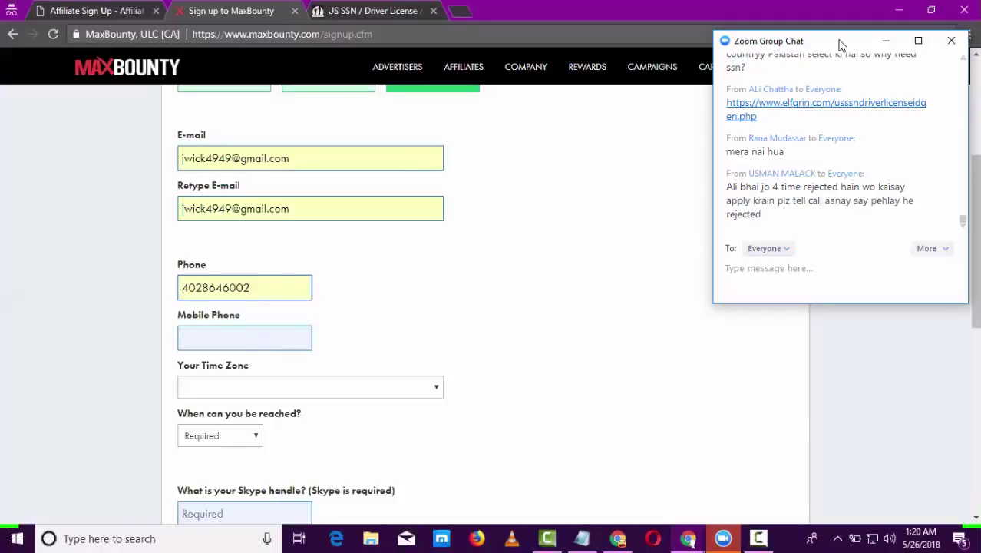
# - Set the time zone to (GMT+05:00) Islamabad, Karachi, Tashkent
pyautogui.scroll(-2, 975, 242)
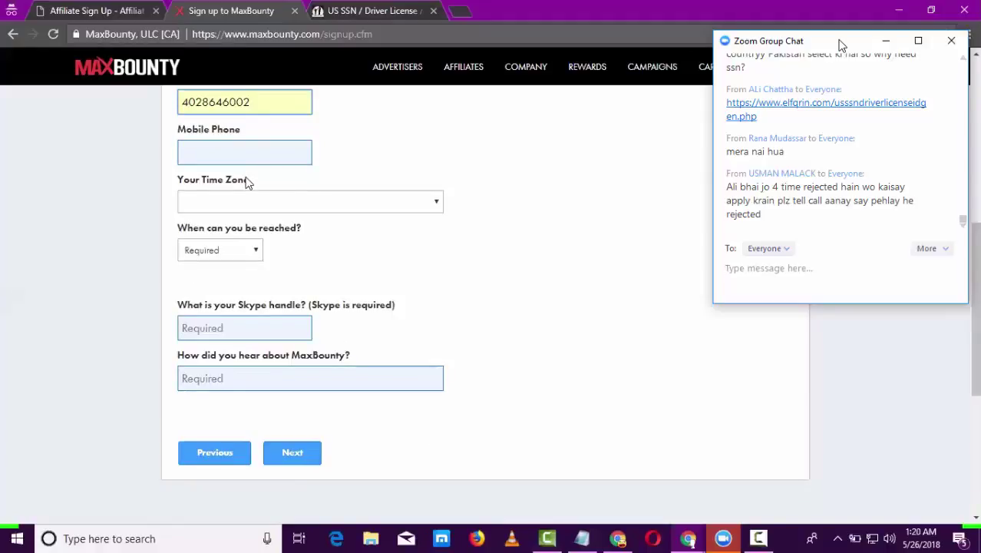
pyautogui.click(272, 201)
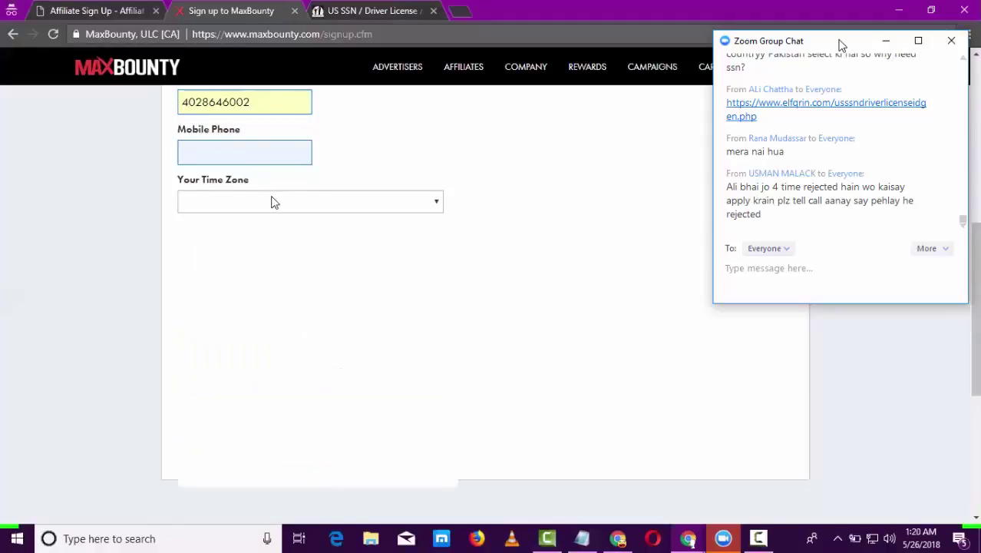
pyautogui.moveTo(449, 257); pyautogui.dragTo(447, 417)
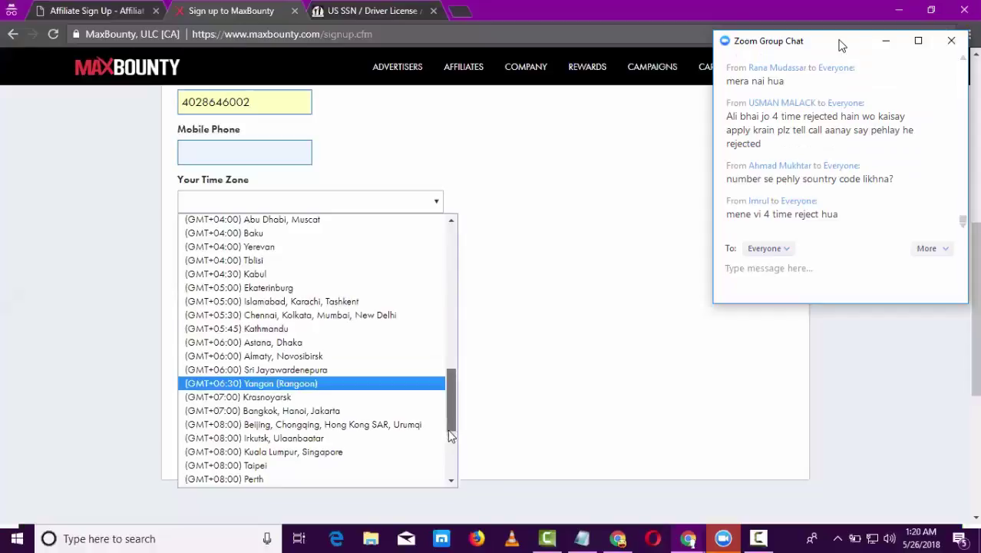
pyautogui.scroll(-2, 450, 457)
pyautogui.scroll(-3, 450, 456)
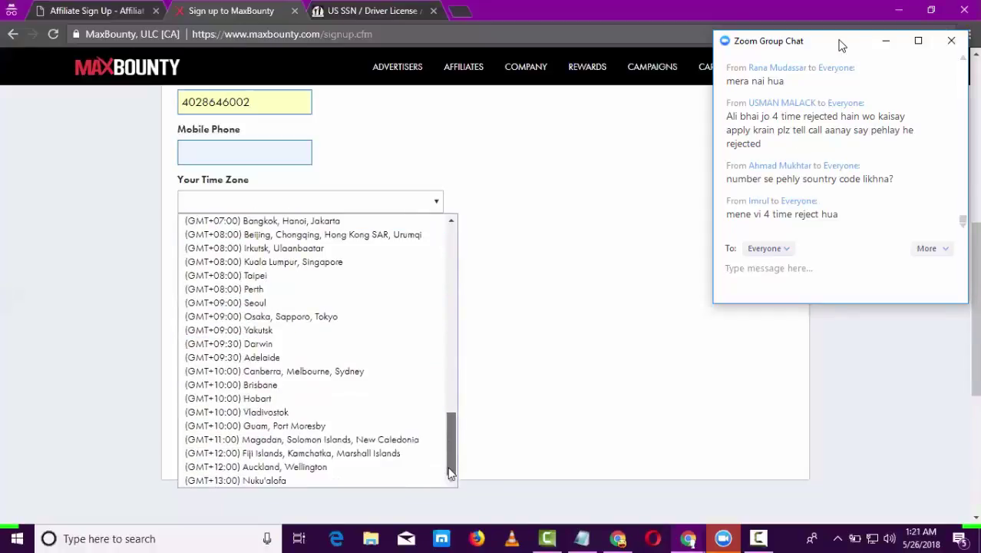
pyautogui.moveTo(450, 446); pyautogui.dragTo(449, 408)
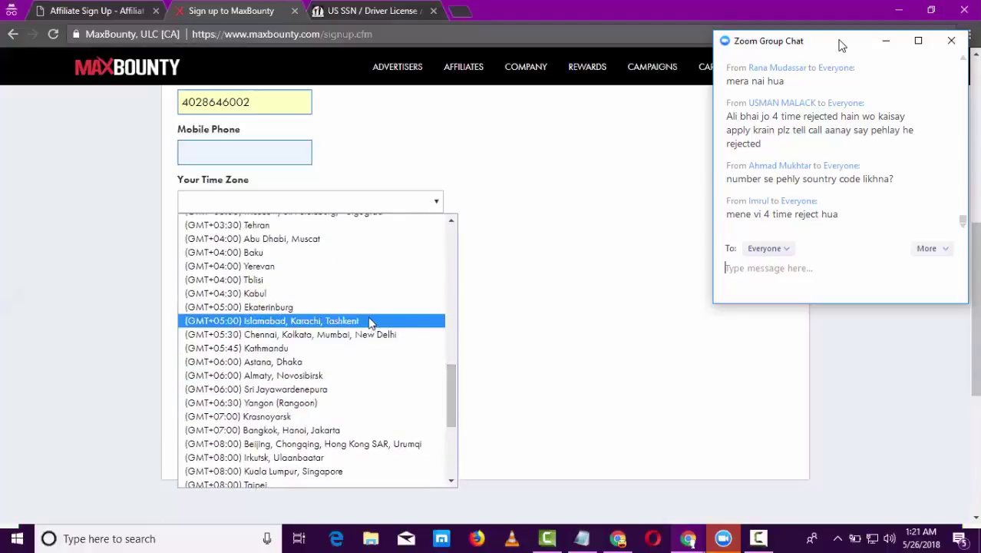
pyautogui.click(369, 321)
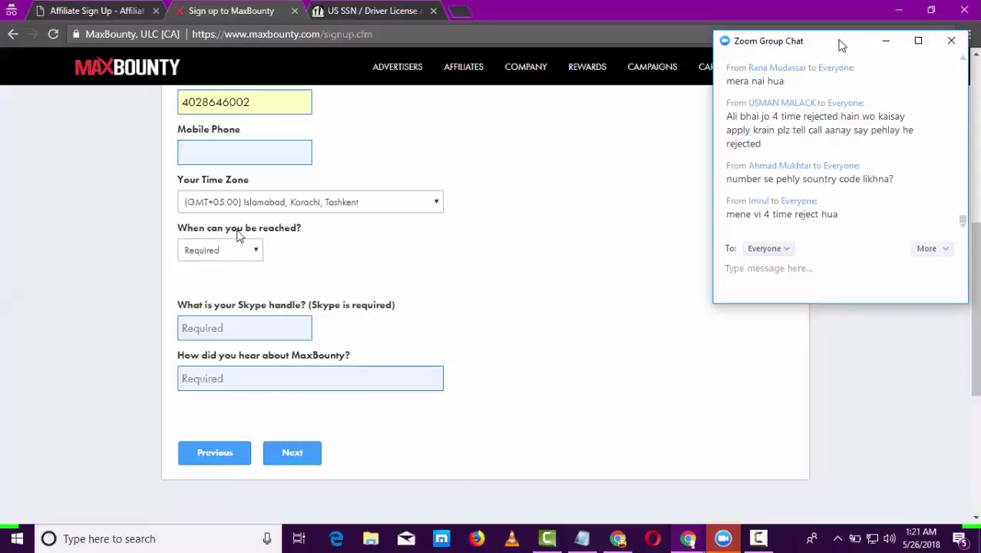
# - Choose Evening as the time you can be reached
pyautogui.doubleClick(185, 228)
pyautogui.moveTo(255, 233); pyautogui.dragTo(297, 236)
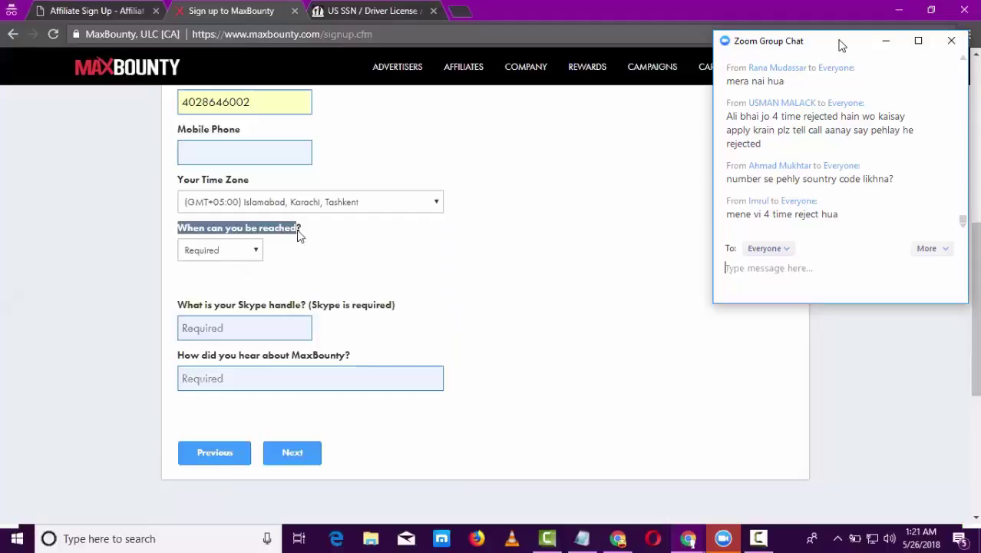
pyautogui.click(241, 252)
pyautogui.click(234, 330)
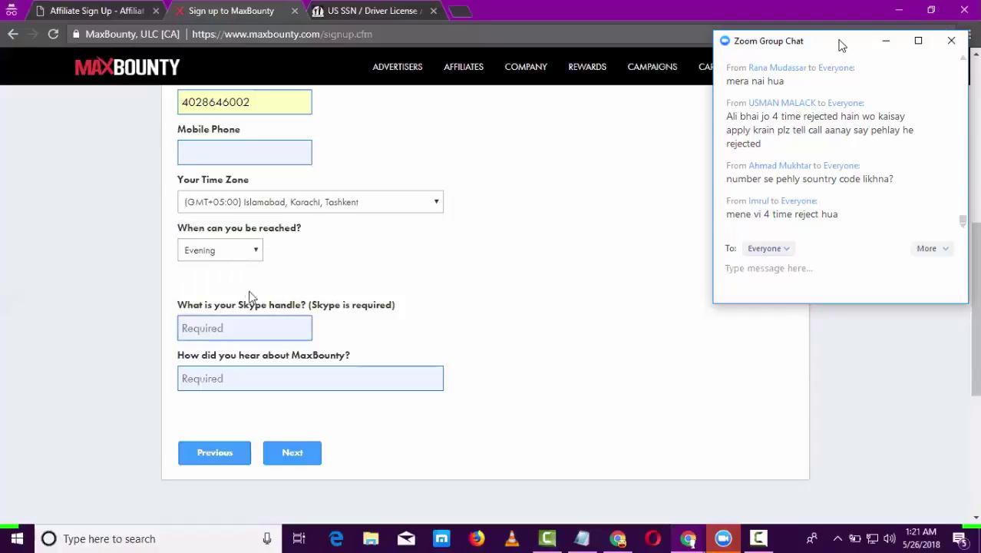
# - Enter the Skype handle and 'Friend' as the referral source, dismissing the Facebook notification
pyautogui.moveTo(238, 305); pyautogui.dragTo(359, 309)
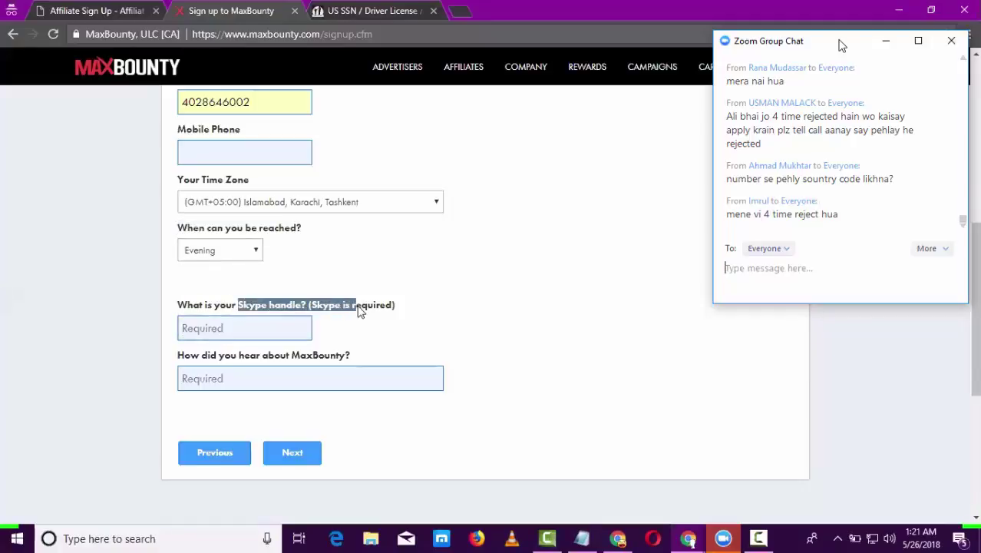
pyautogui.click(261, 336)
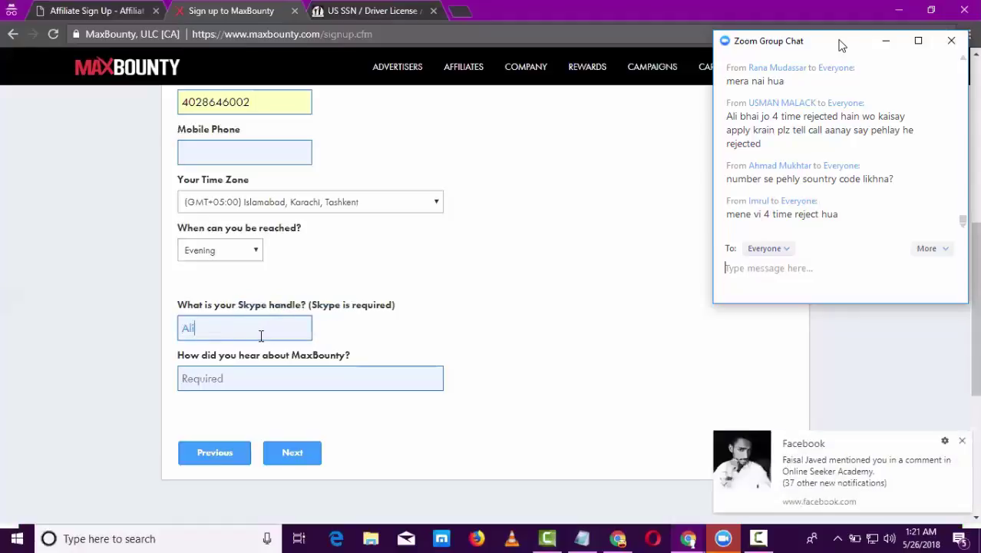
pyautogui.click(293, 379)
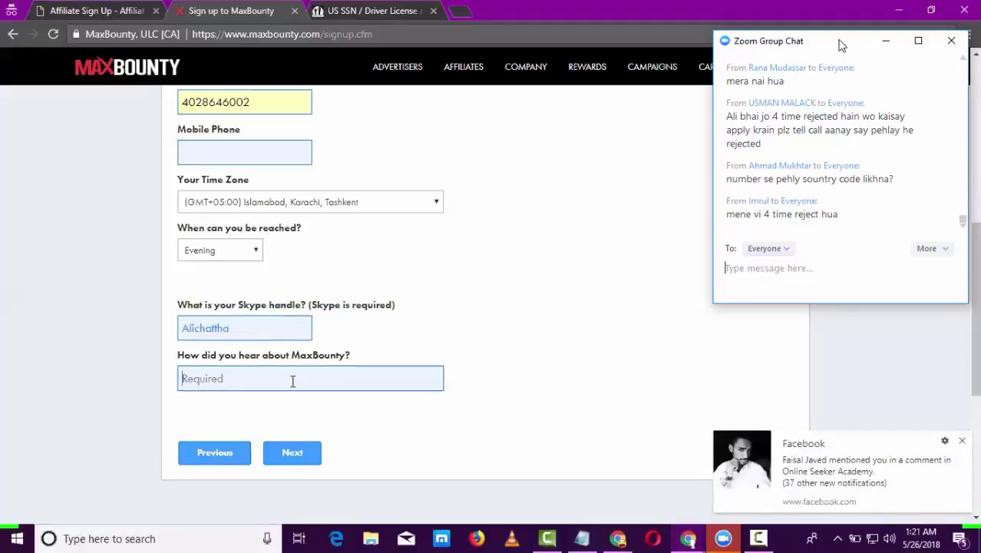
pyautogui.write('Friend')
pyautogui.click(962, 440)
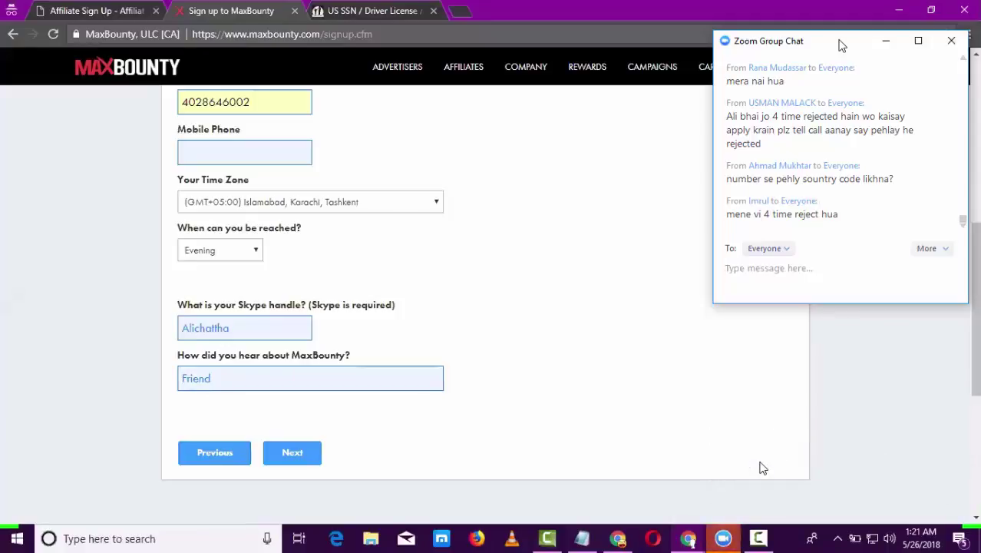
pyautogui.scroll(-2, 841, 45)
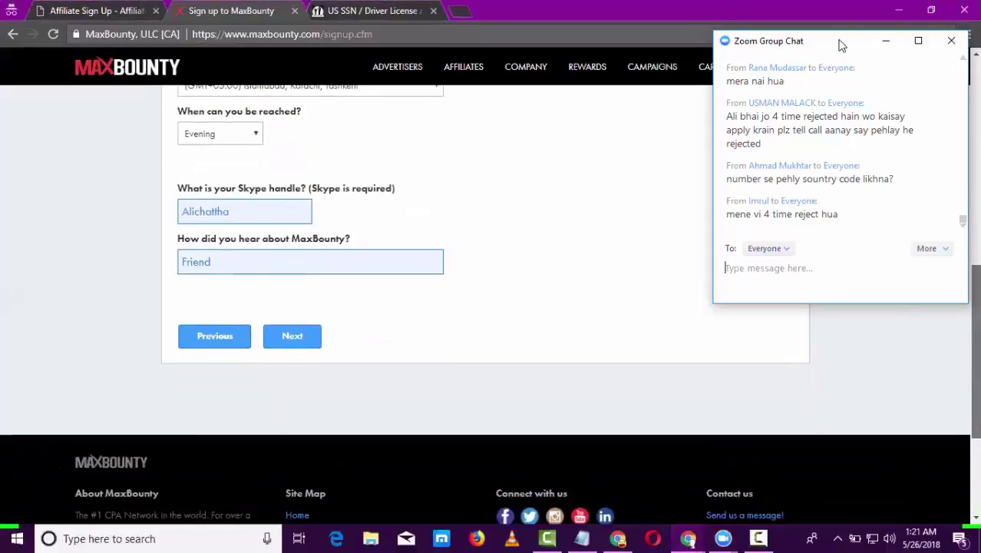
# - Advance to the address step and fill street, city and zip from saved details
pyautogui.click(290, 330)
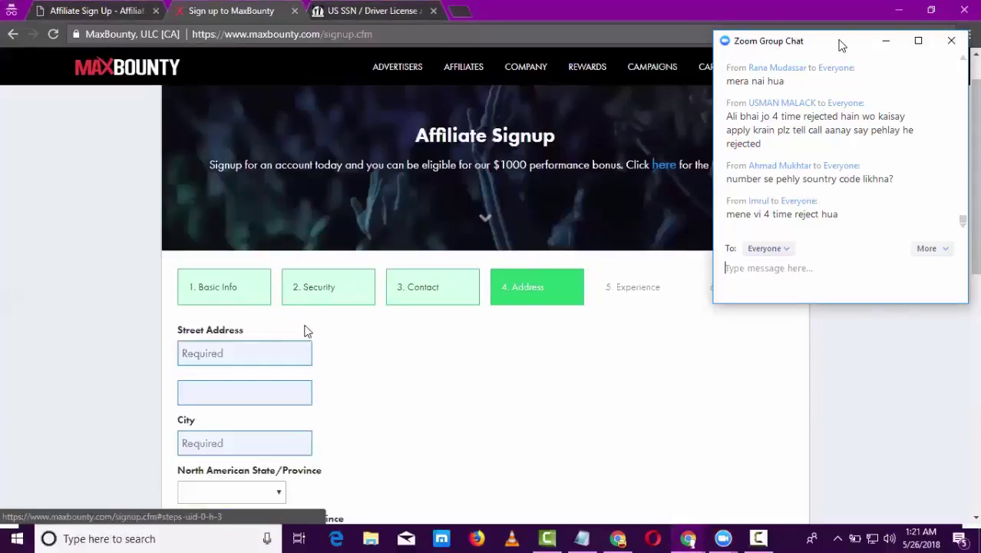
pyautogui.scroll(-1, 978, 268)
pyautogui.scroll(-2, 978, 269)
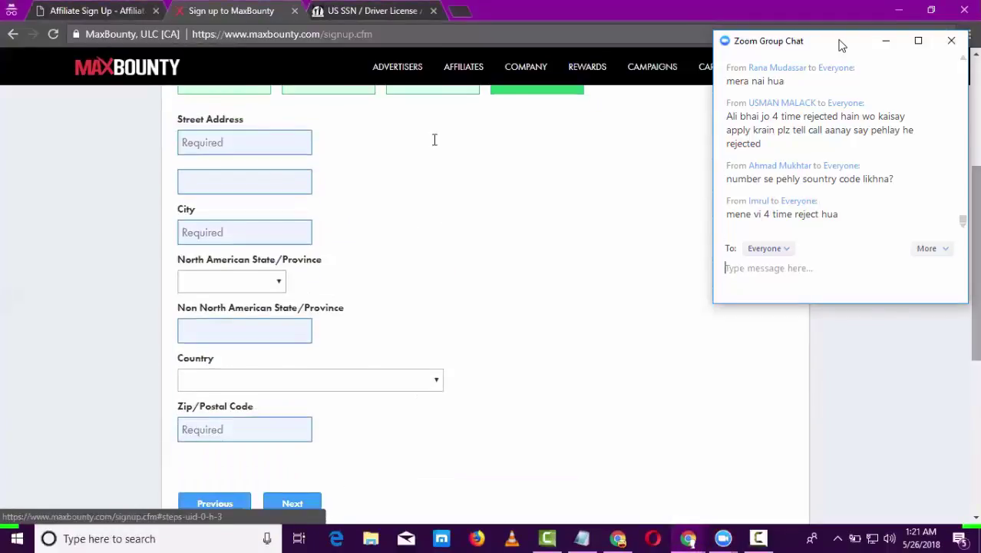
pyautogui.click(250, 149)
pyautogui.click(249, 165)
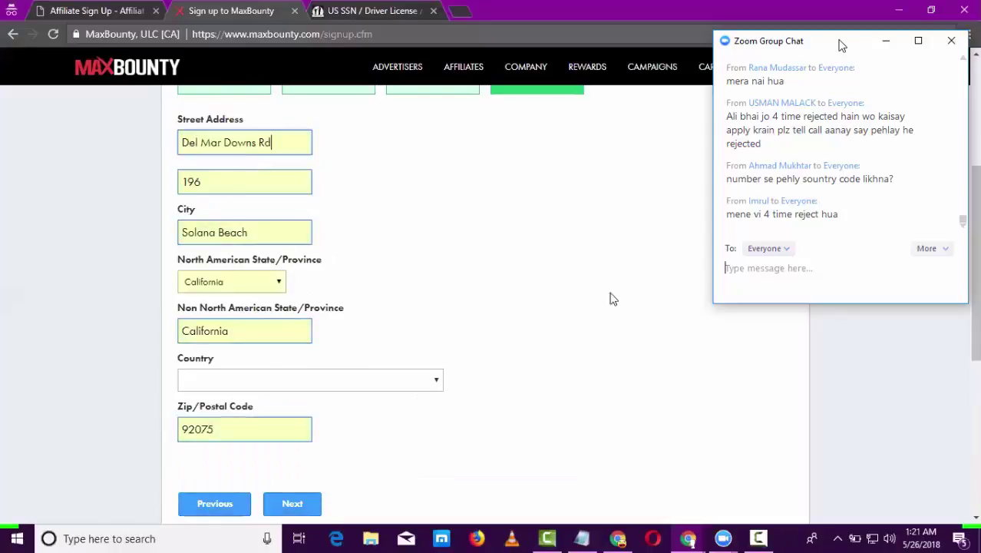
pyautogui.scroll(-2, 977, 354)
pyautogui.scroll(-1, 978, 355)
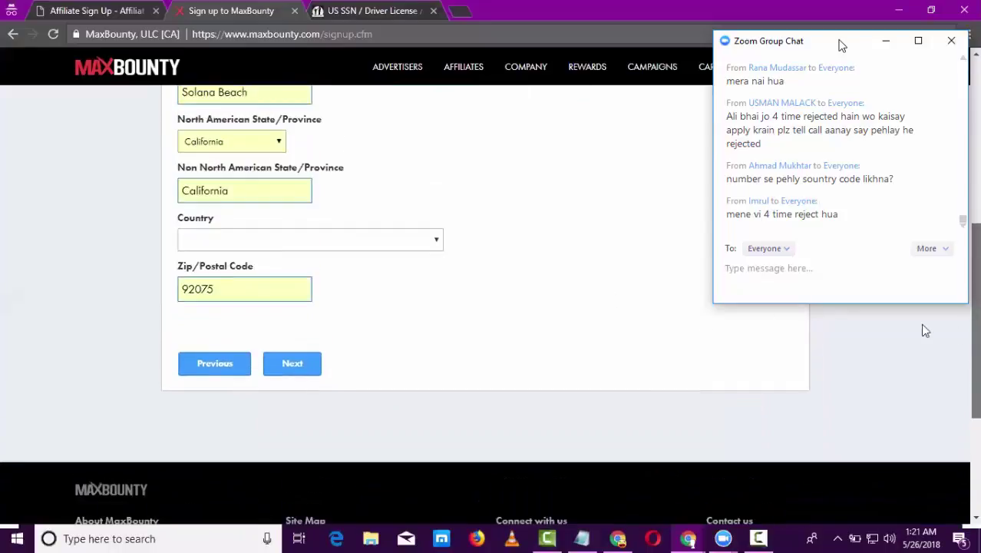
# - Select United States in the Country dropdown
pyautogui.click(437, 246)
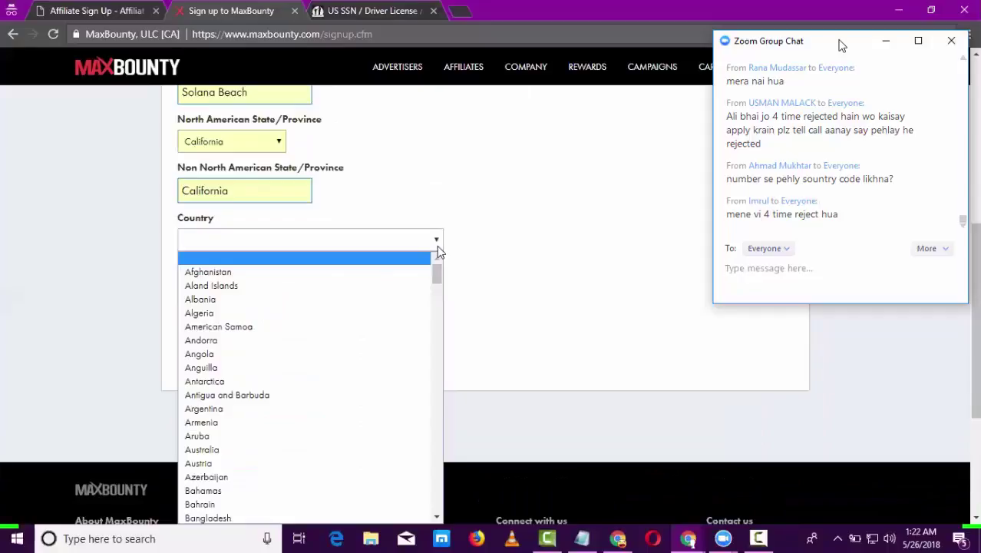
pyautogui.press('u')
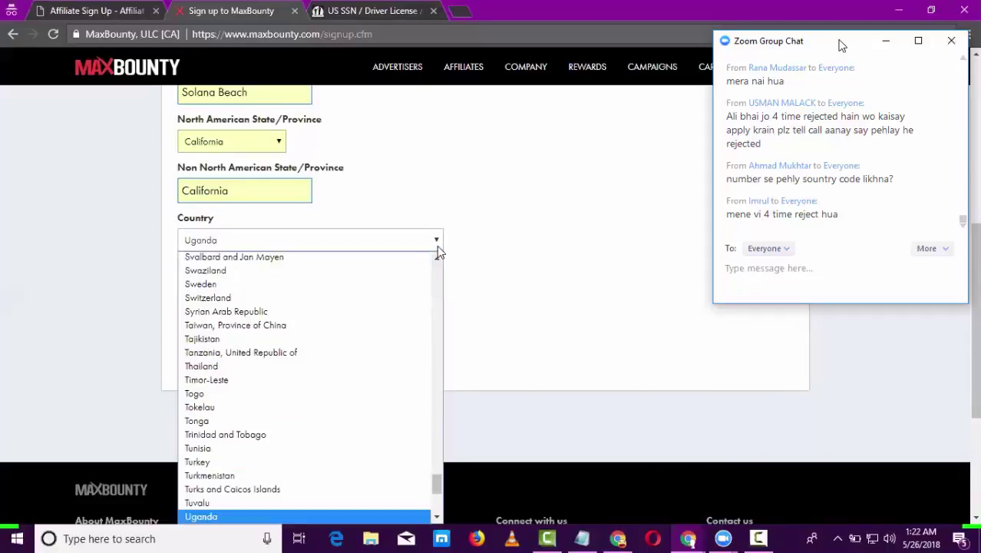
pyautogui.scroll(2, 431, 372)
pyautogui.scroll(2, 431, 373)
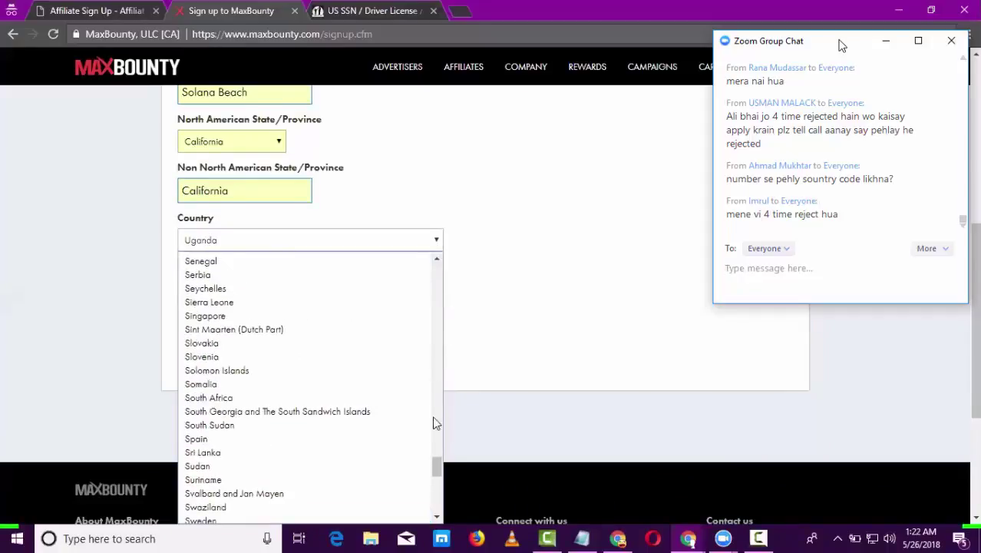
pyautogui.moveTo(437, 470); pyautogui.dragTo(437, 474)
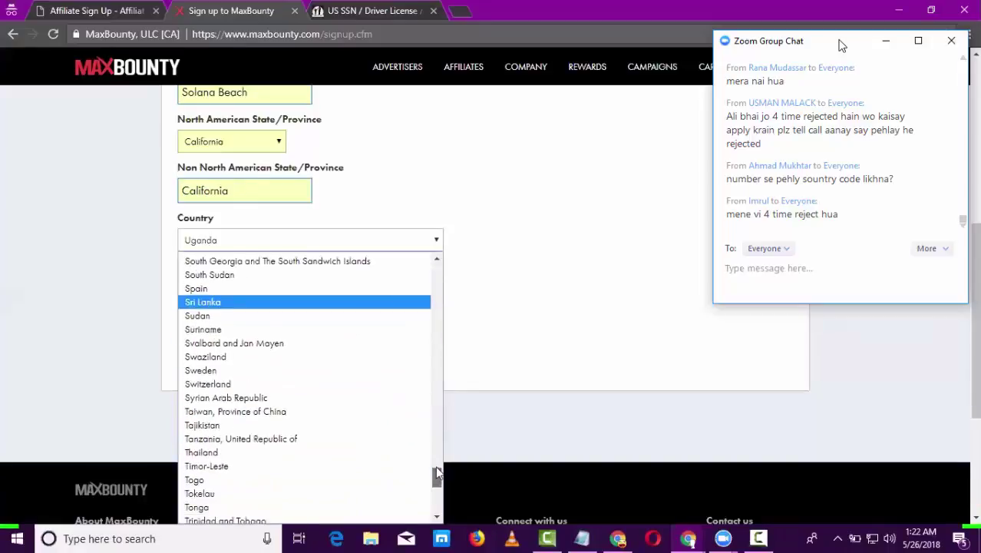
pyautogui.scroll(-4, 437, 474)
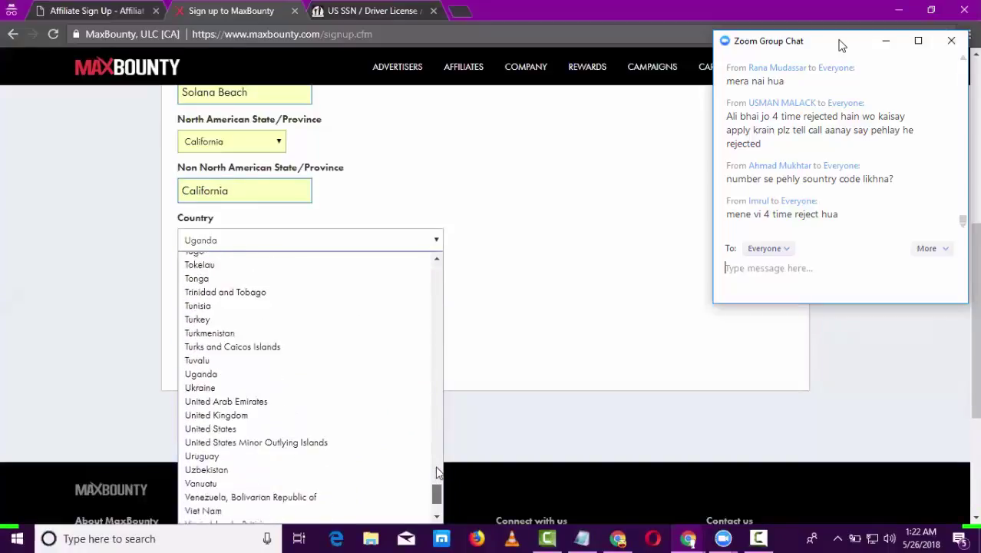
pyautogui.click(318, 419)
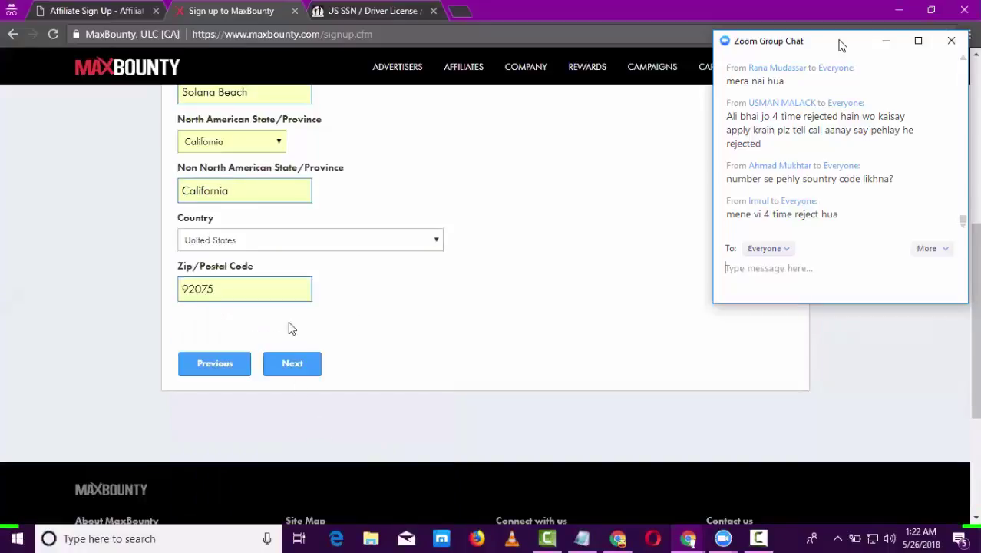
# - Advance to the Experience step and set experience level to 'I'm a complete beginner'
pyautogui.click(292, 363)
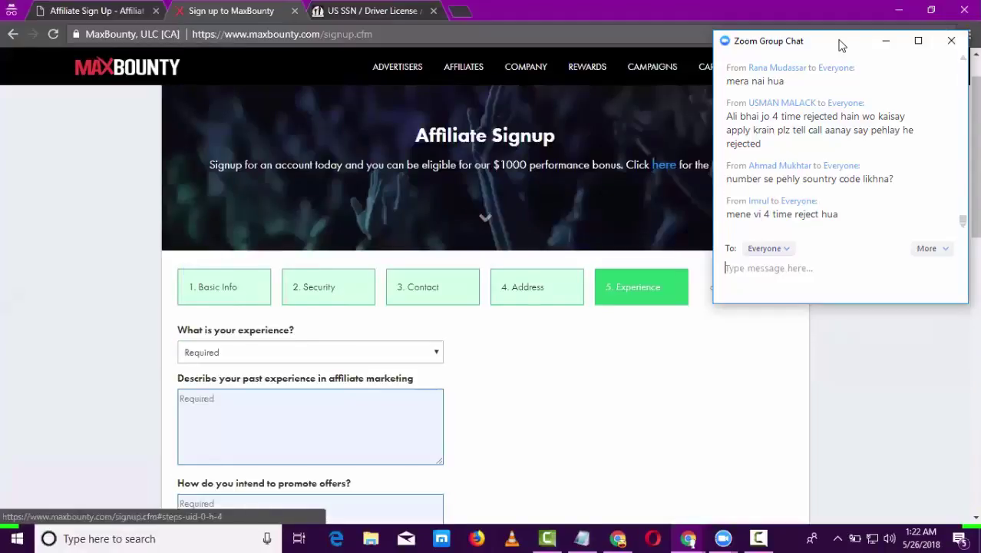
pyautogui.scroll(-3, 978, 242)
pyautogui.scroll(1, 978, 242)
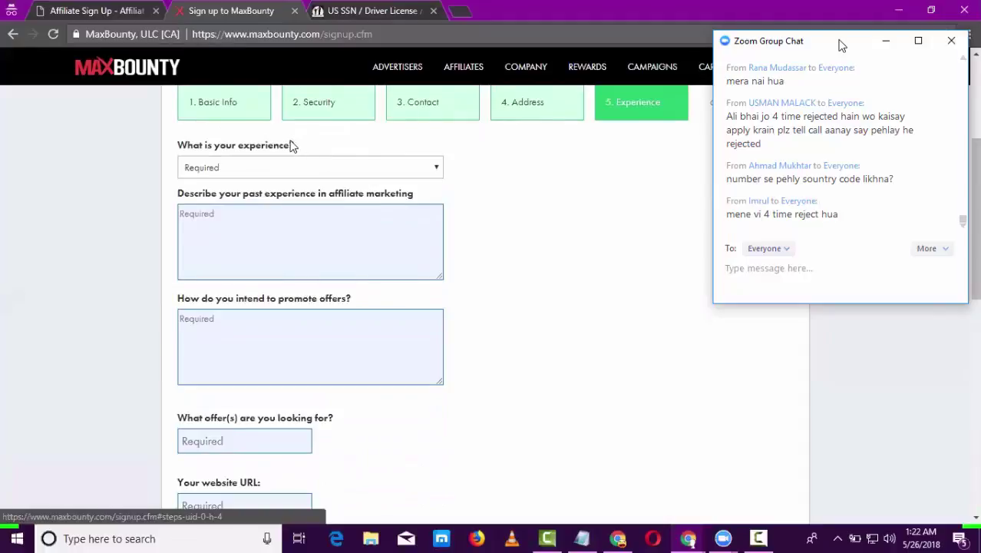
pyautogui.click(310, 169)
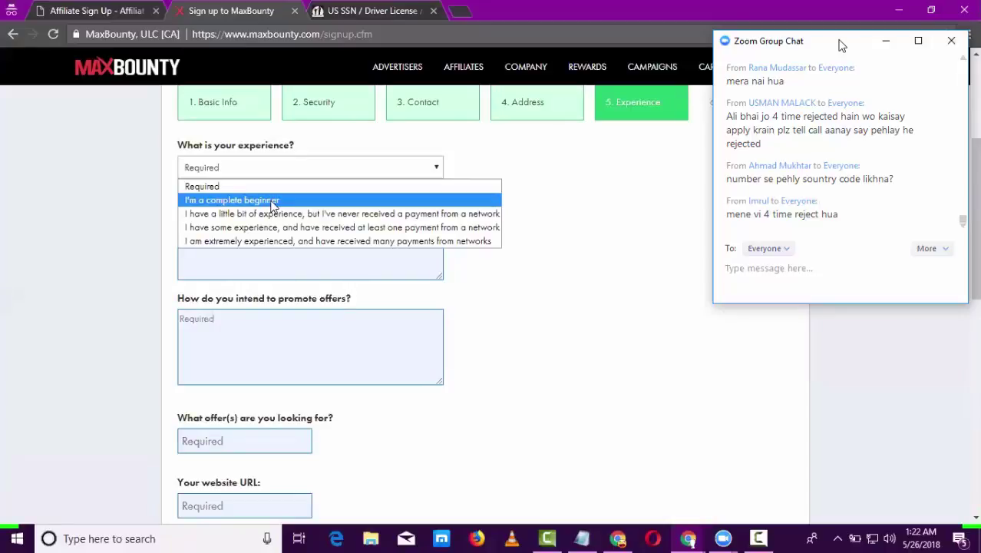
pyautogui.click(271, 202)
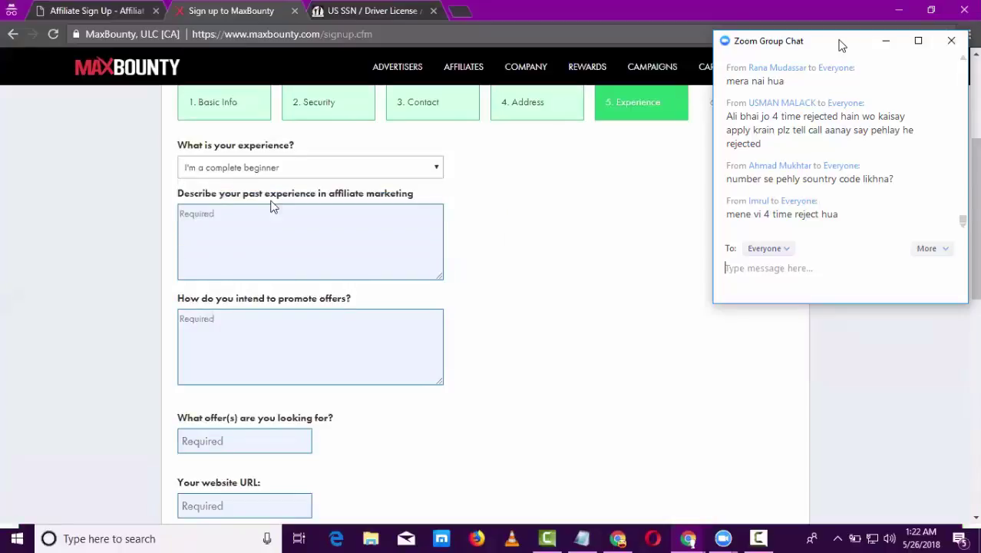
pyautogui.click(303, 175)
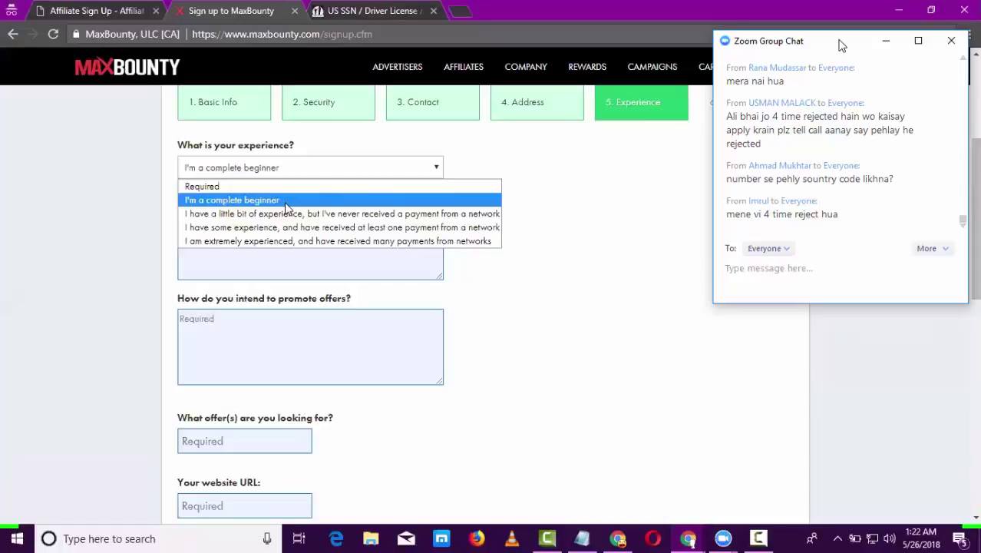
pyautogui.click(284, 201)
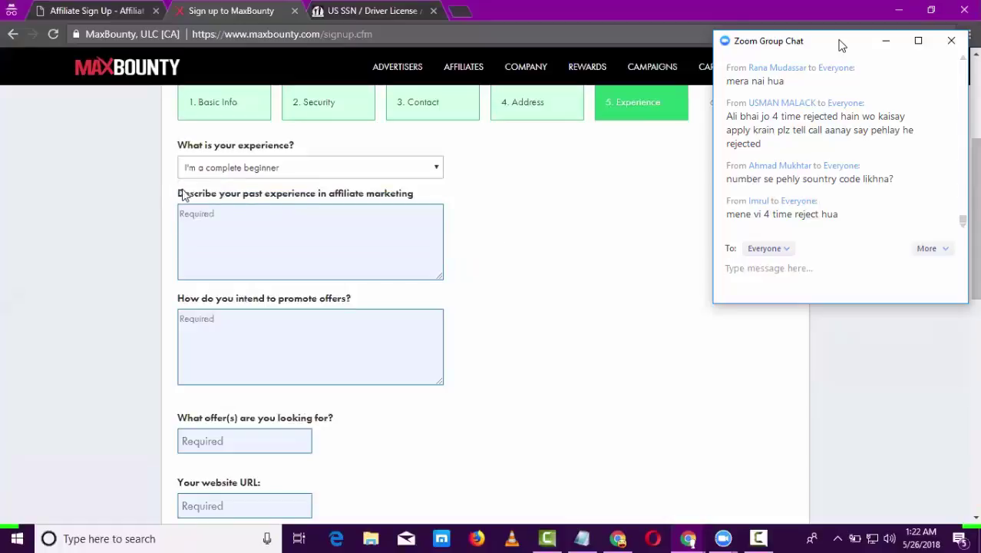
pyautogui.moveTo(182, 195); pyautogui.dragTo(414, 198)
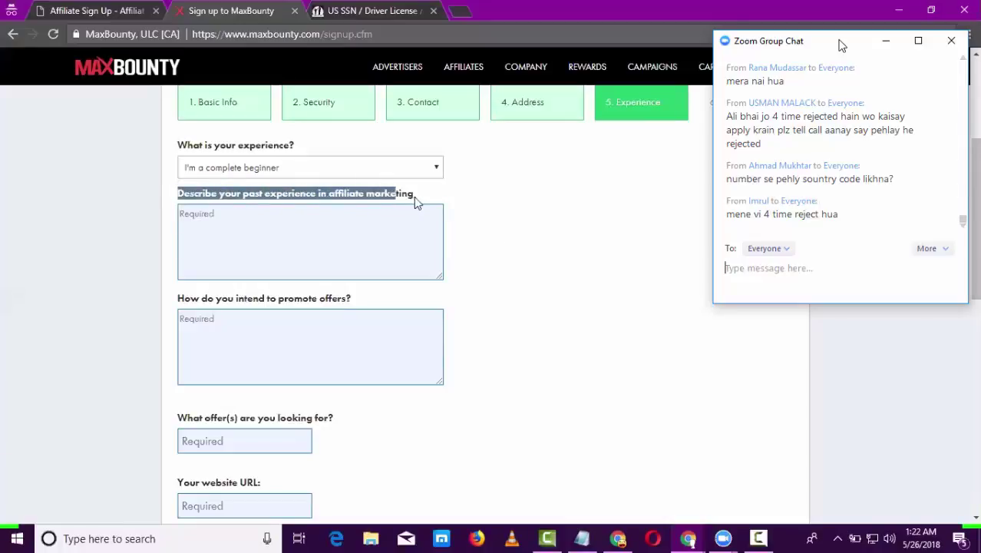
pyautogui.click(344, 225)
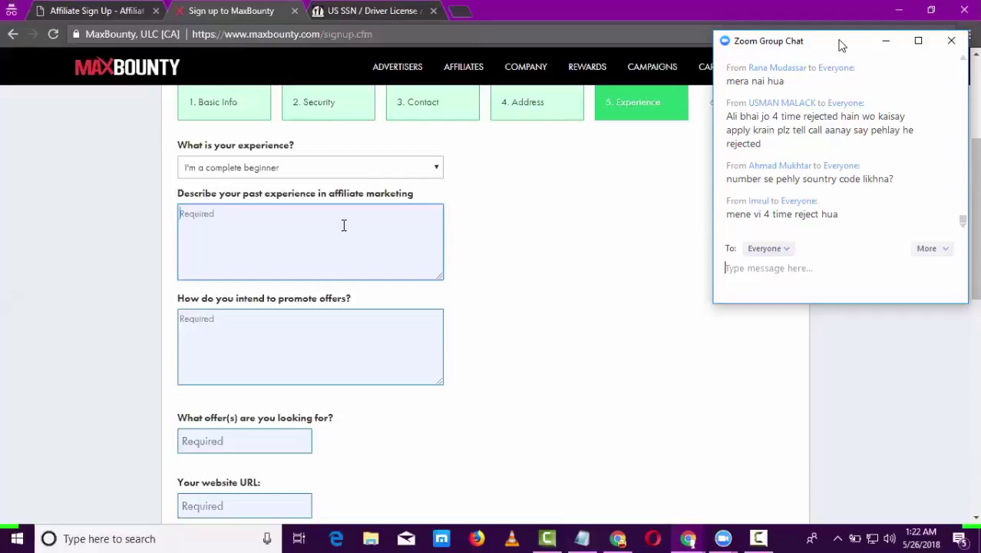
# - Type the past-experience description: new to CPA, previously affiliate marketing with amazon, clickbank, Cj
pyautogui.click(344, 225)
pyautogui.write("I'm total")
pyautogui.write('y new in a')
pyautogui.write('f')
pyautogui.press('BackSpace')
pyautogui.press('BackSpace')
pyautogui.press('BackSpace')
pyautogui.press('BackSpace')
pyautogui.press('BackSpace')
pyautogui.write('cpa ')
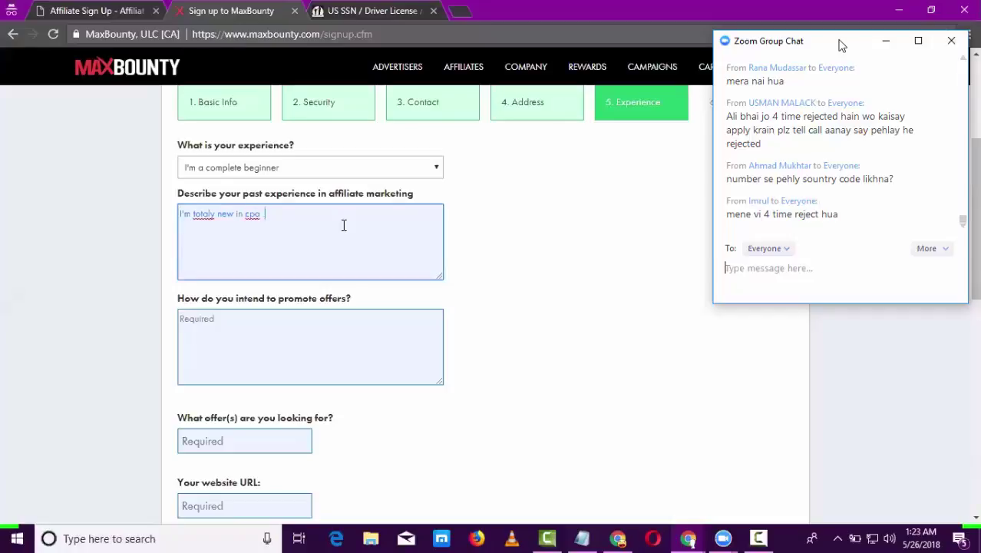
pyautogui.write(".. before cpa I'm doing affiliate market")
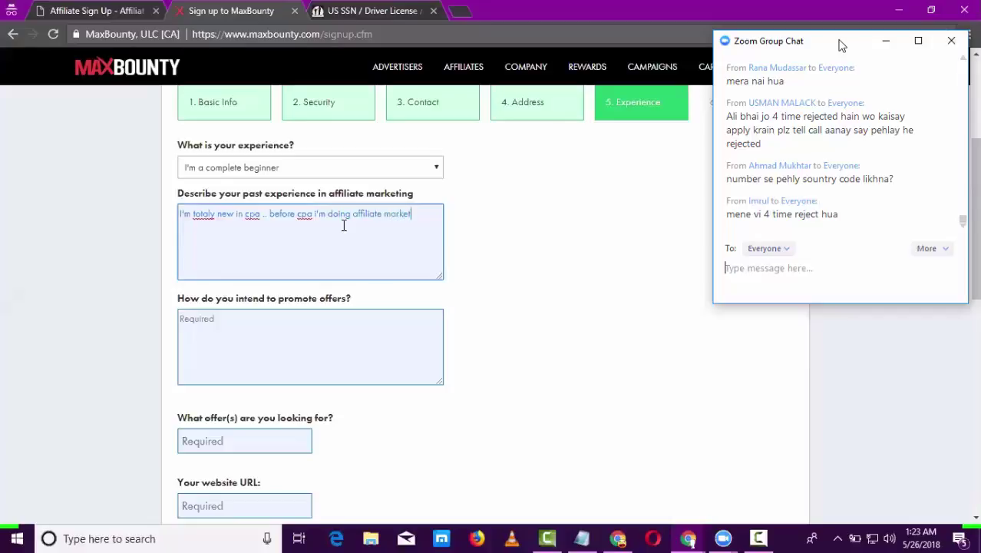
pyautogui.write('ing with amazon , clickban')
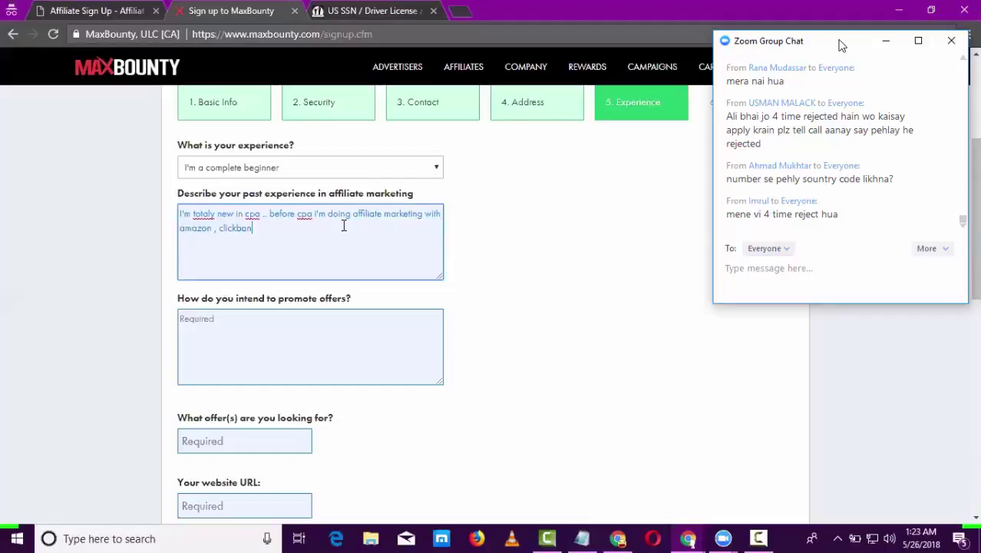
pyautogui.write('k,')
pyautogui.click(841, 46)
pyautogui.write('etc')
# - Highlight the question and written description to review them, then point out the promote-offers question
pyautogui.moveTo(232, 192); pyautogui.dragTo(419, 195)
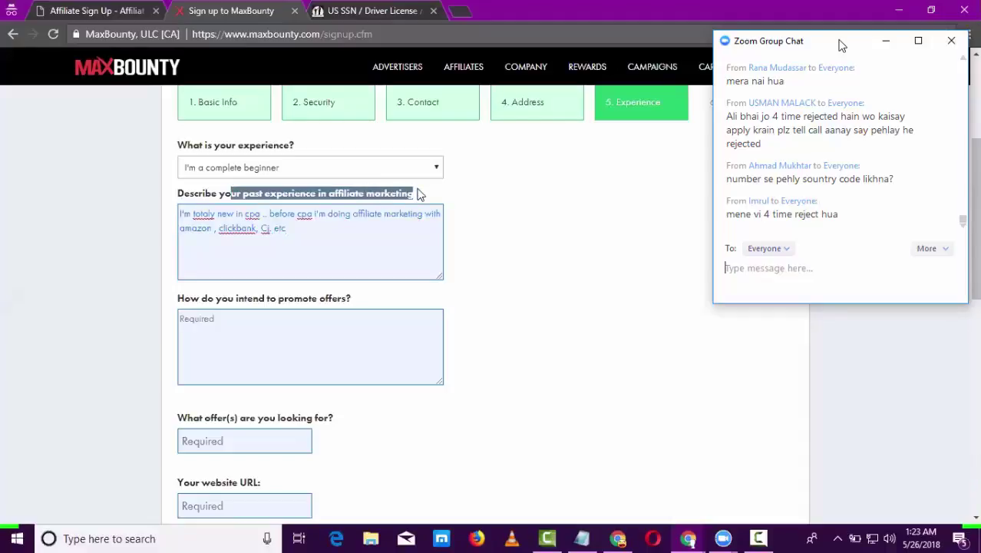
pyautogui.click(419, 196)
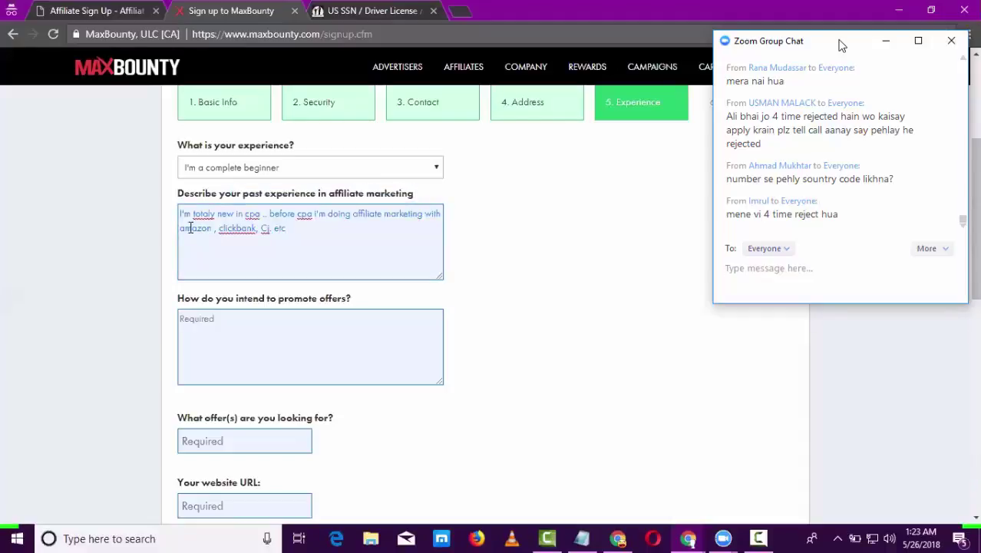
pyautogui.moveTo(182, 215); pyautogui.dragTo(299, 238)
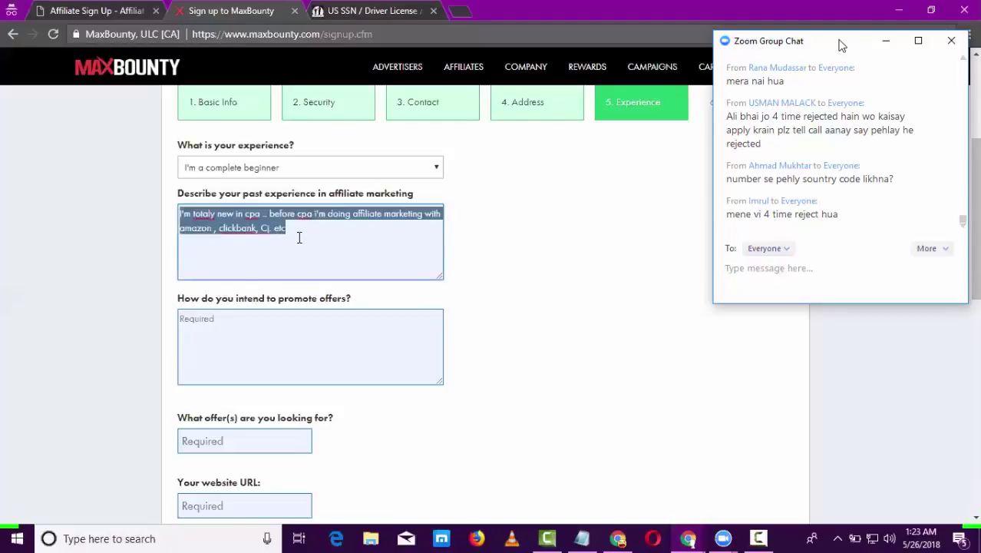
pyautogui.click(299, 238)
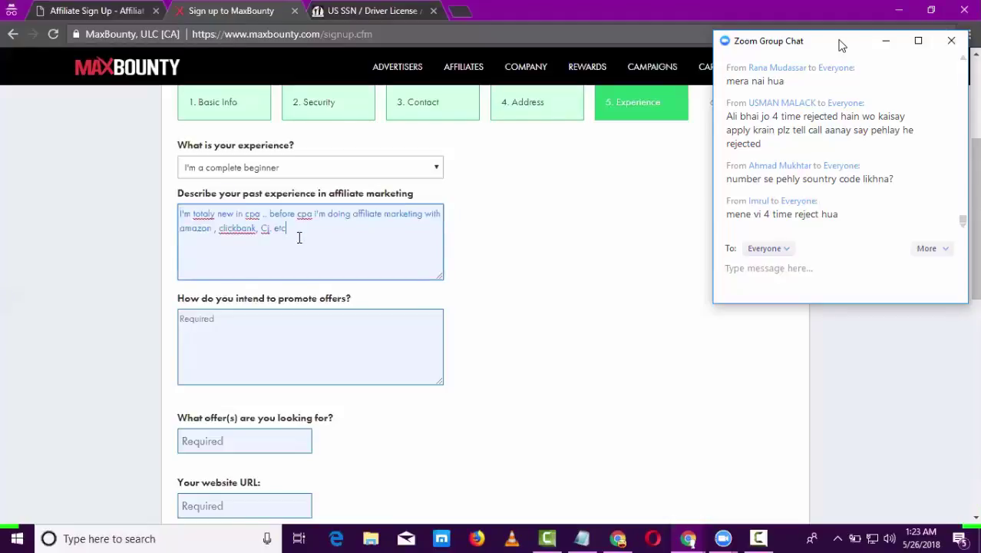
pyautogui.moveTo(299, 238); pyautogui.dragTo(160, 213)
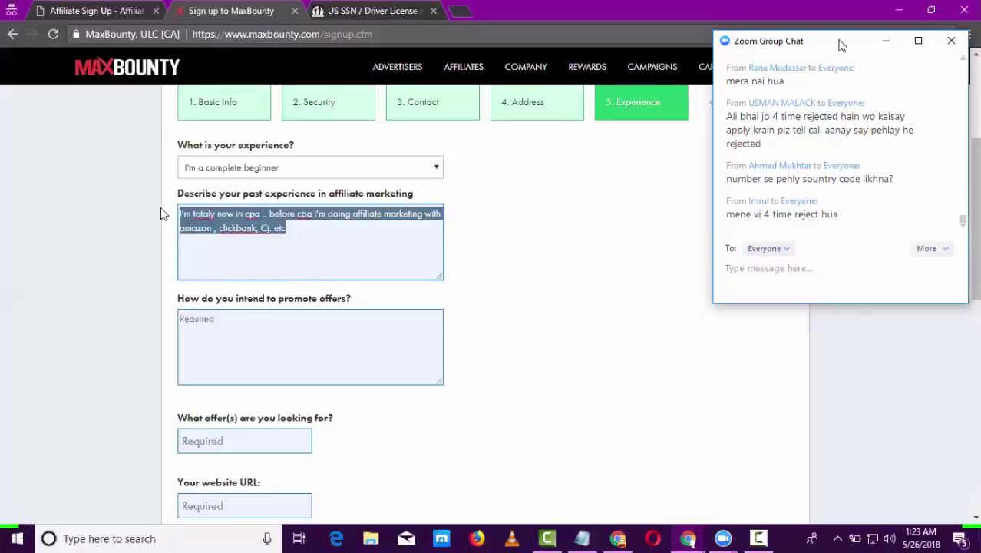
pyautogui.click(585, 210)
pyautogui.scroll(-2, 585, 211)
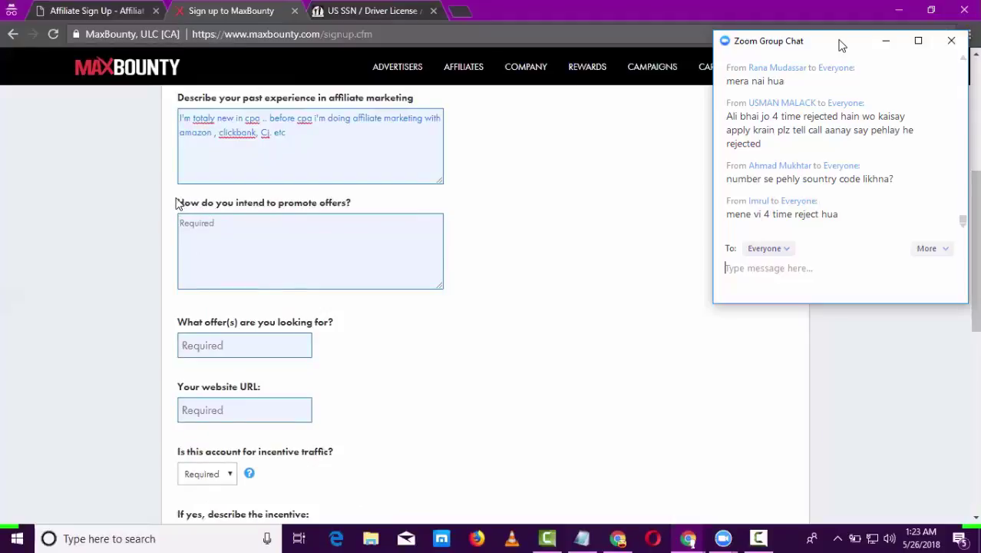
pyautogui.moveTo(175, 205); pyautogui.dragTo(359, 209)
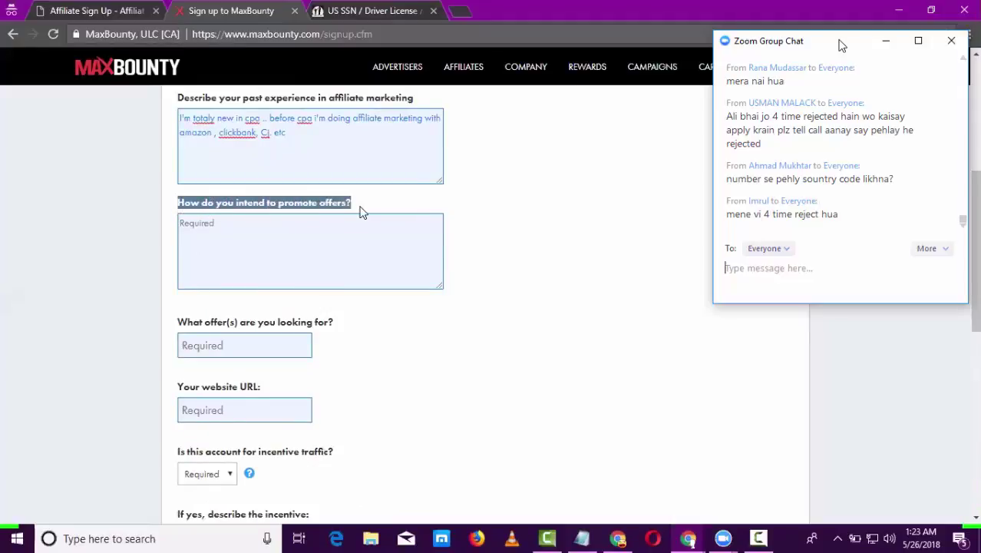
pyautogui.click(256, 231)
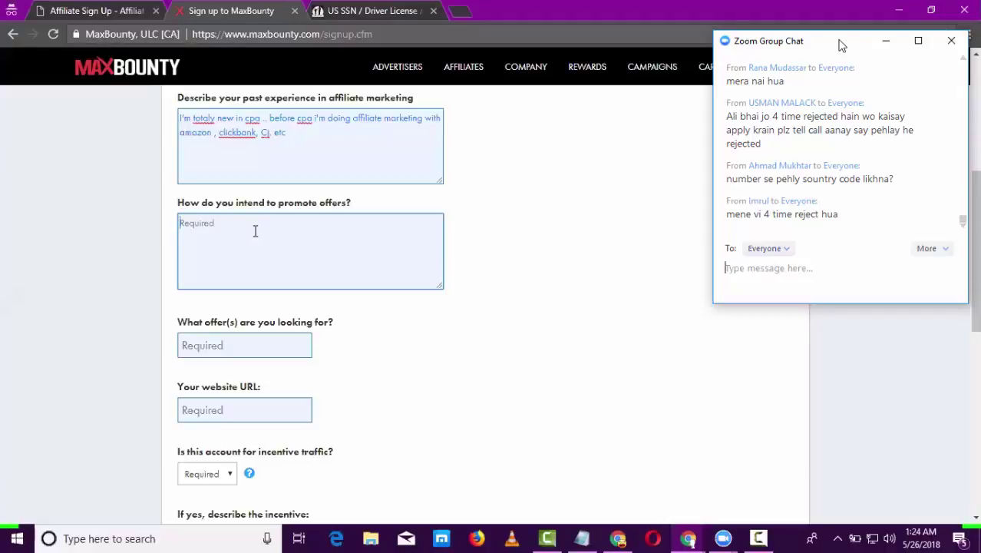
# - Enter a short promote-offers answer about YouTube and Instagram ads, then erase it after the 50-character warning
pyautogui.write('using yutube')
pyautogui.press('BackSpace')
pyautogui.press('BackSpace')
pyautogui.press('BackSpace')
pyautogui.write('outube adds')
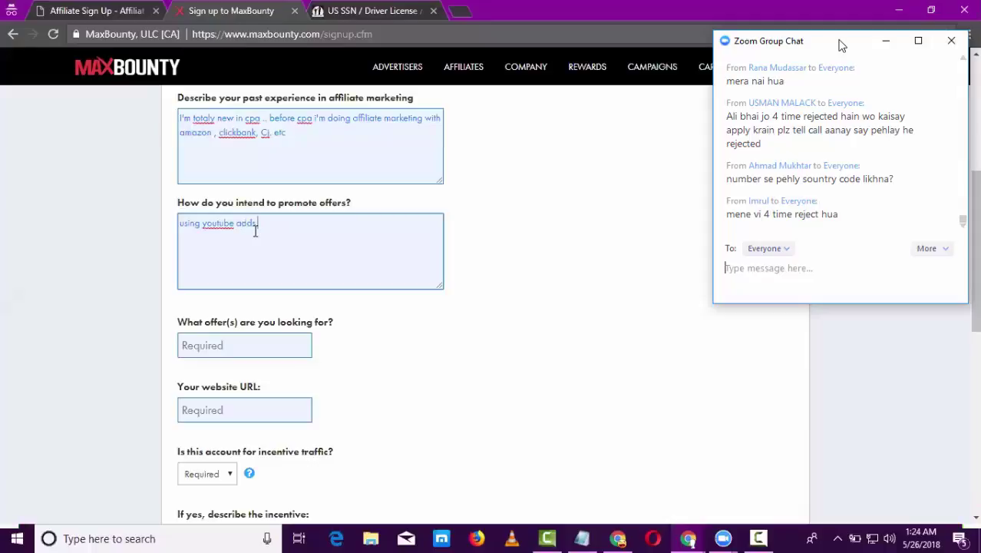
pyautogui.write(' and instagram adds')
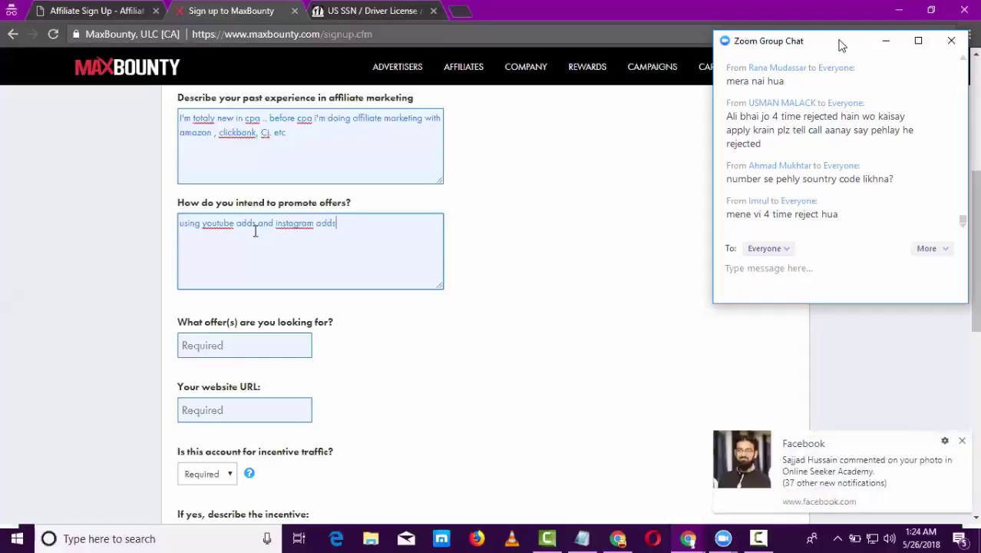
pyautogui.write('..')
pyautogui.moveTo(342, 223); pyautogui.dragTo(148, 224)
pyautogui.click(574, 241)
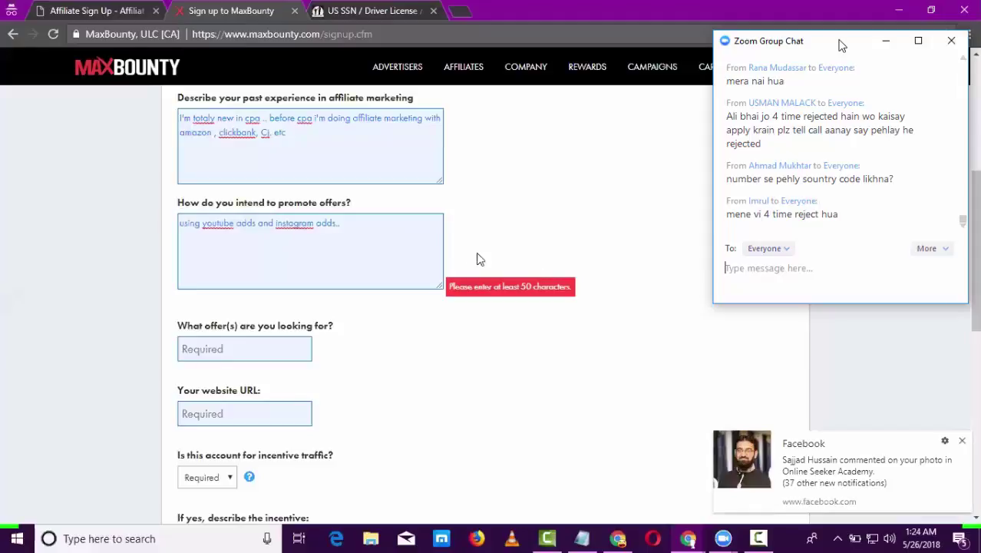
pyautogui.click(372, 228)
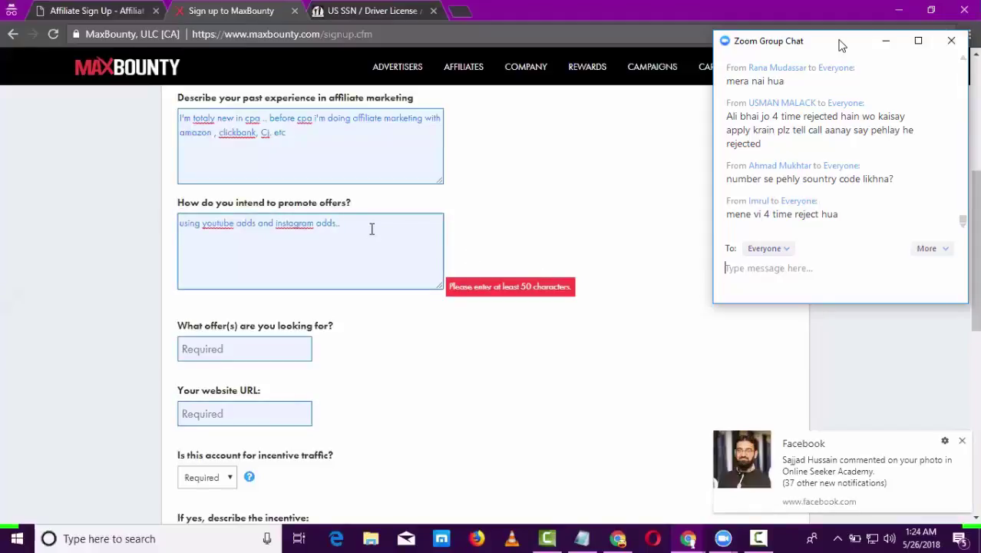
pyautogui.press('BackSpace')
pyautogui.press('BackSpace')
pyautogui.press('BackSpace')
pyautogui.press('BackSpace')
pyautogui.press('BackSpace')
pyautogui.press('BackSpace')
pyautogui.press('BackSpace')
pyautogui.press('BackSpace')
pyautogui.press('BackSpace')
pyautogui.press('BackSpace')
pyautogui.press('BackSpace')
pyautogui.press('BackSpace')
pyautogui.press('BackSpace')
pyautogui.press('BackSpace')
pyautogui.press('BackSpace')
pyautogui.press('BackSpace')
pyautogui.press('BackSpace')
pyautogui.press('BackSpace')
pyautogui.press('BackSpace')
pyautogui.press('BackSpace')
pyautogui.press('BackSpace')
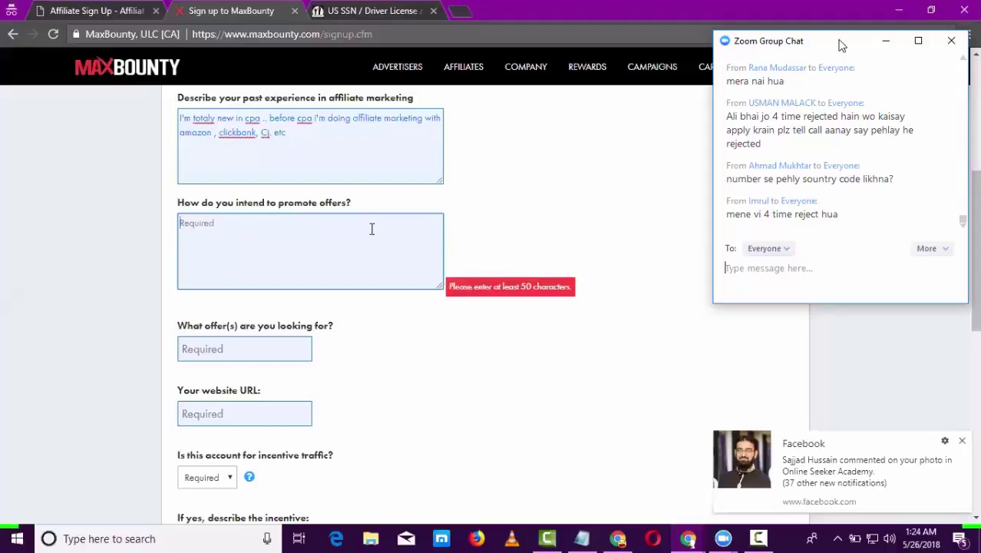
# - Answer the promote-offers question with 'I'm using adword youtube adds for offer and instagram adds for generating leads.'
pyautogui.write('i')
pyautogui.write("'m using adword")
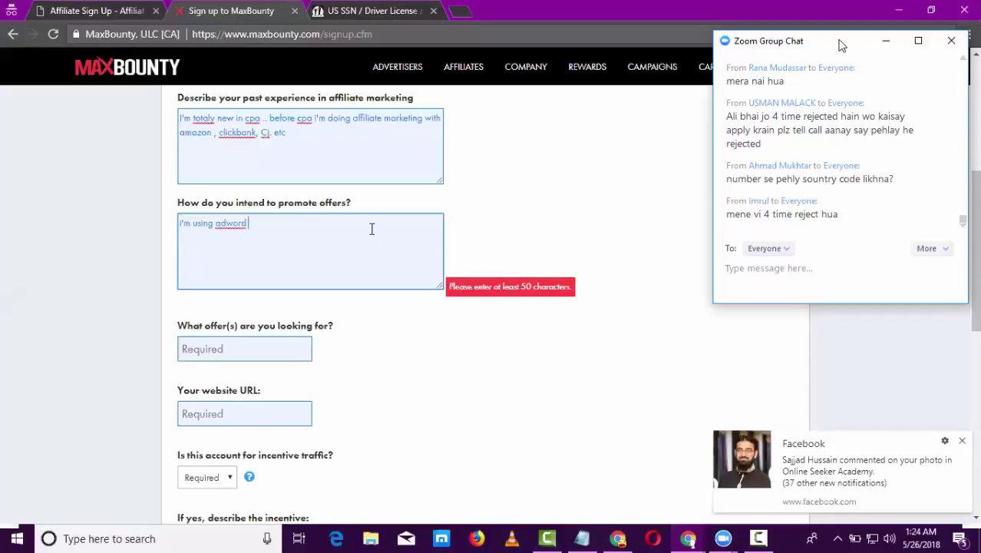
pyautogui.write(' youtube adds')
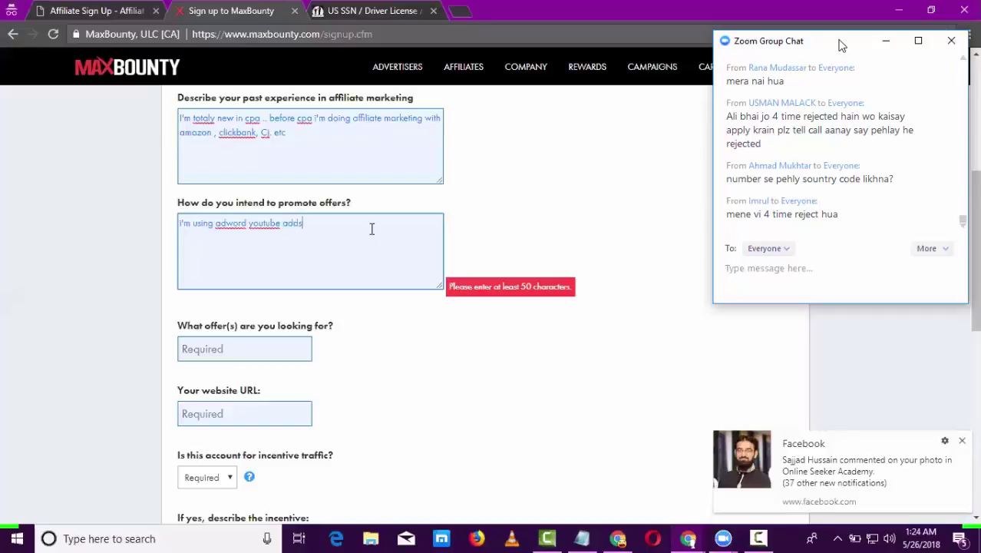
pyautogui.write(' for offer and')
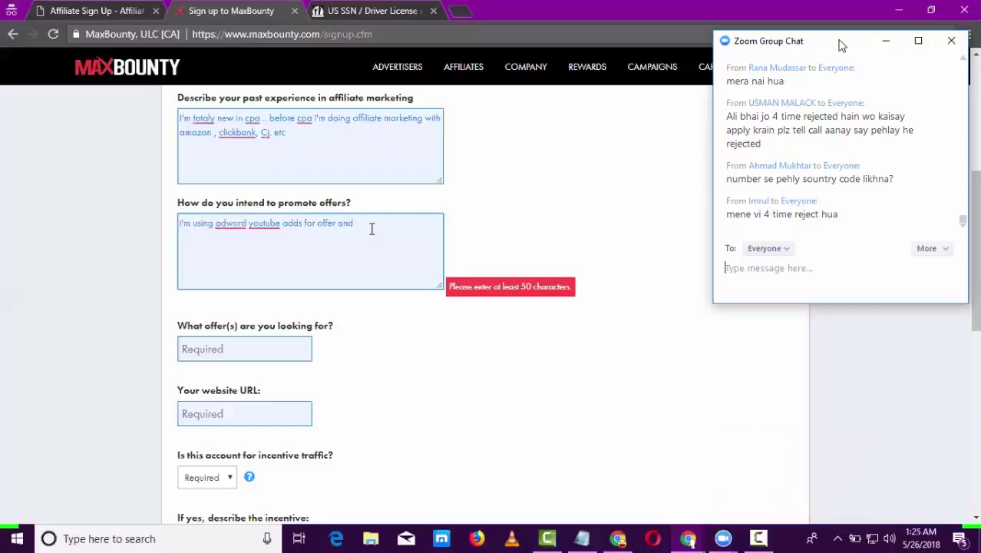
pyautogui.write(' i')
pyautogui.click(841, 44)
pyautogui.write('nstagram add')
pyautogui.write('s i')
pyautogui.write('or com')
pyautogui.press('BackSpace')
pyautogui.press('BackSpace')
pyautogui.press('BackSpace')
pyautogui.write('generating leads')
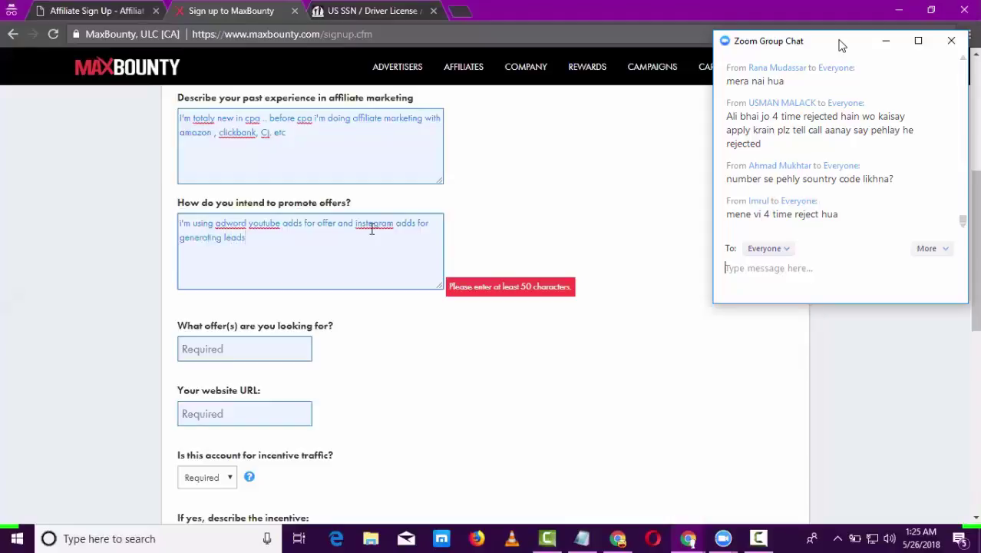
pyautogui.write('.')
# - Select the offers-sought field and glance at the US SSN / Driver License tab
pyautogui.click(220, 347)
pyautogui.moveTo(178, 322); pyautogui.dragTo(336, 324)
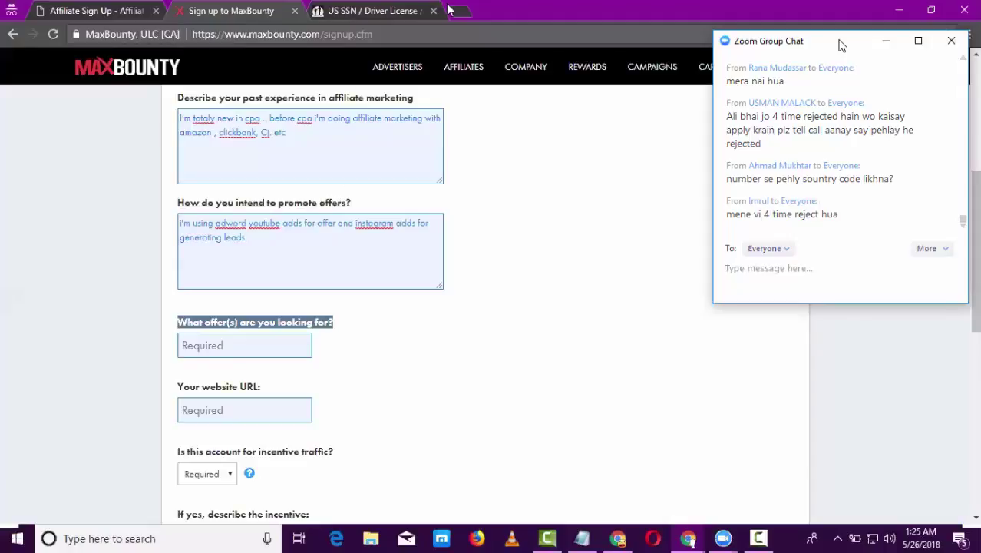
pyautogui.hotkey('ctrl', 'Tab')
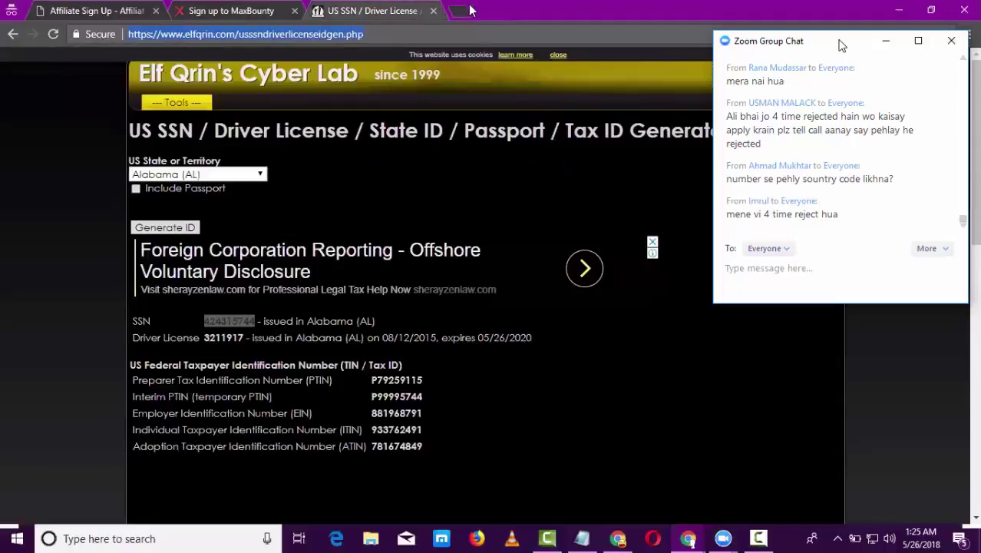
# - Open insuranceclue.com in a new tab, then enter 'health and fitness' as the offers sought
pyautogui.hotkey('ctrl', 't')
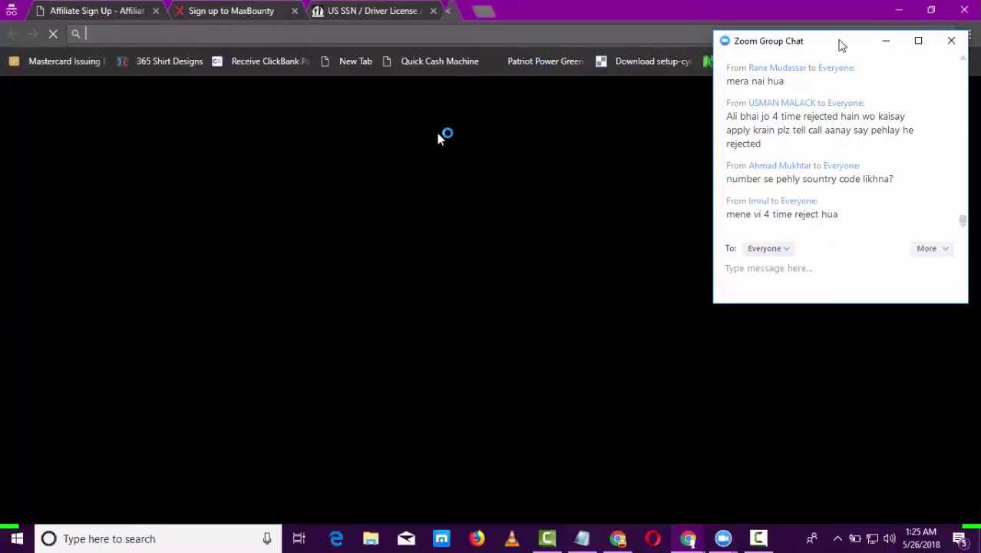
pyautogui.write('insuranceclue.com')
pyautogui.press('Return')
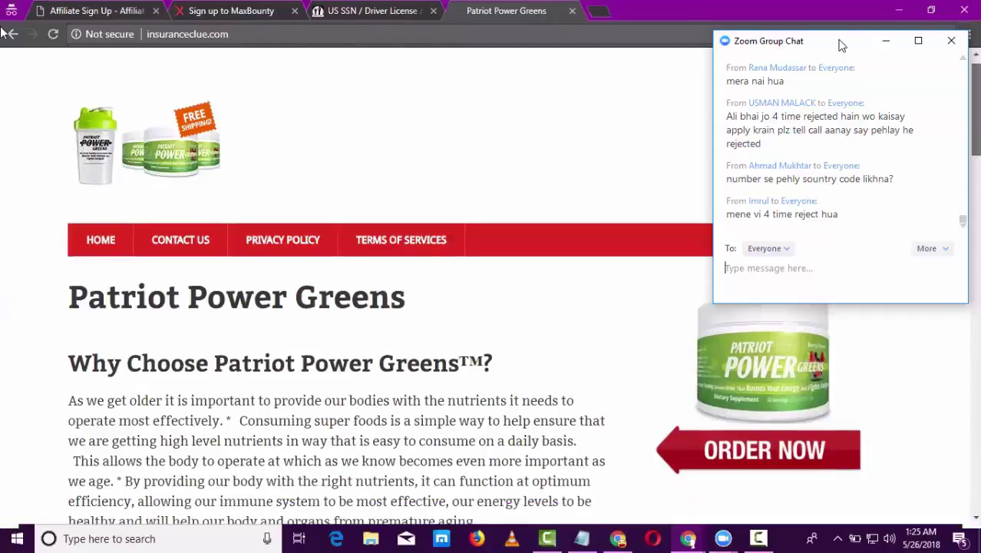
pyautogui.scroll(-3, 255, 353)
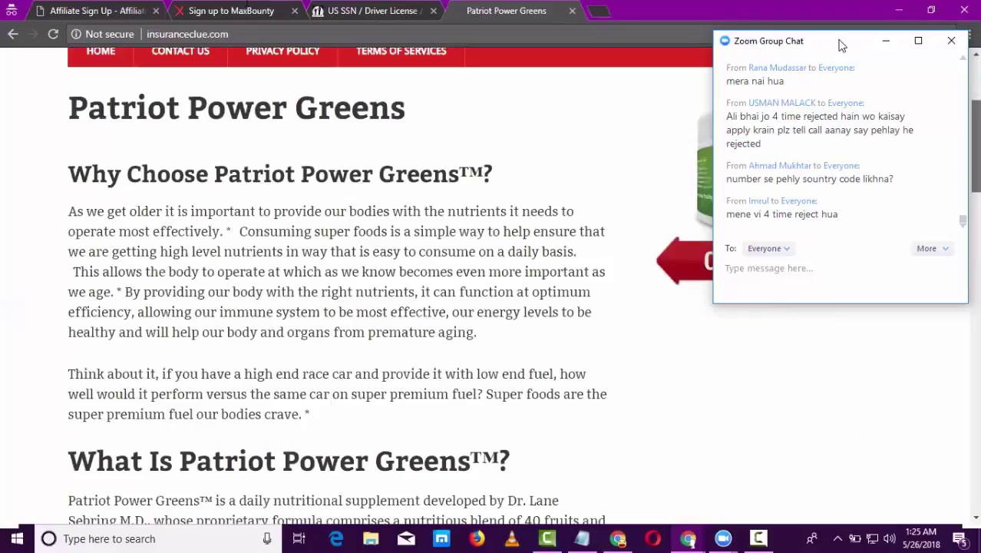
pyautogui.scroll(2, 255, 352)
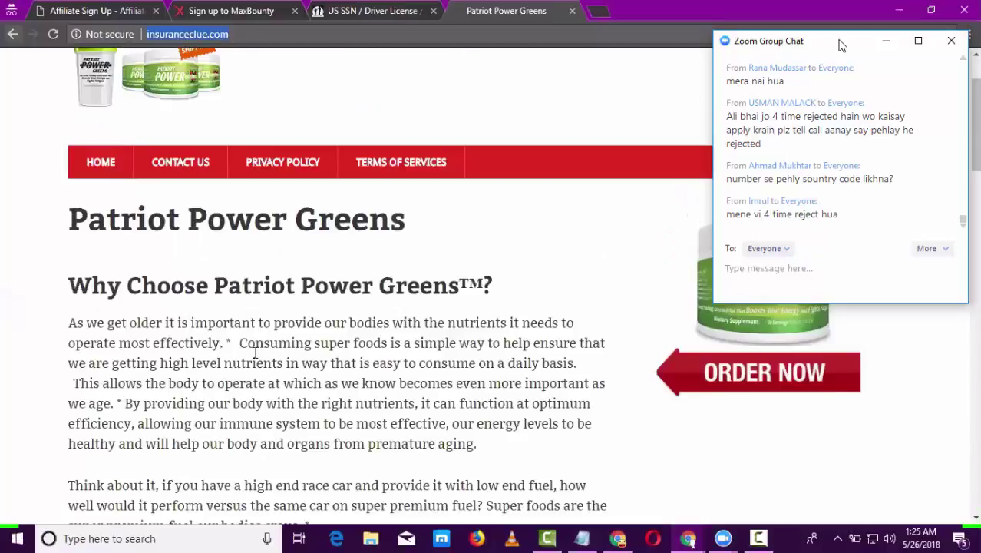
pyautogui.hotkey('ctrl', '2')
pyautogui.write('health')
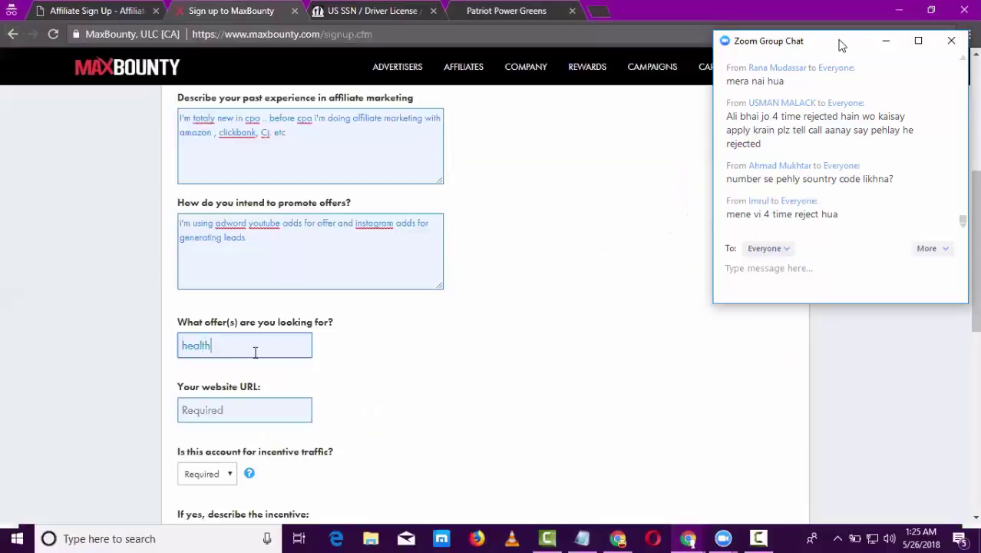
pyautogui.write(' and fitness')
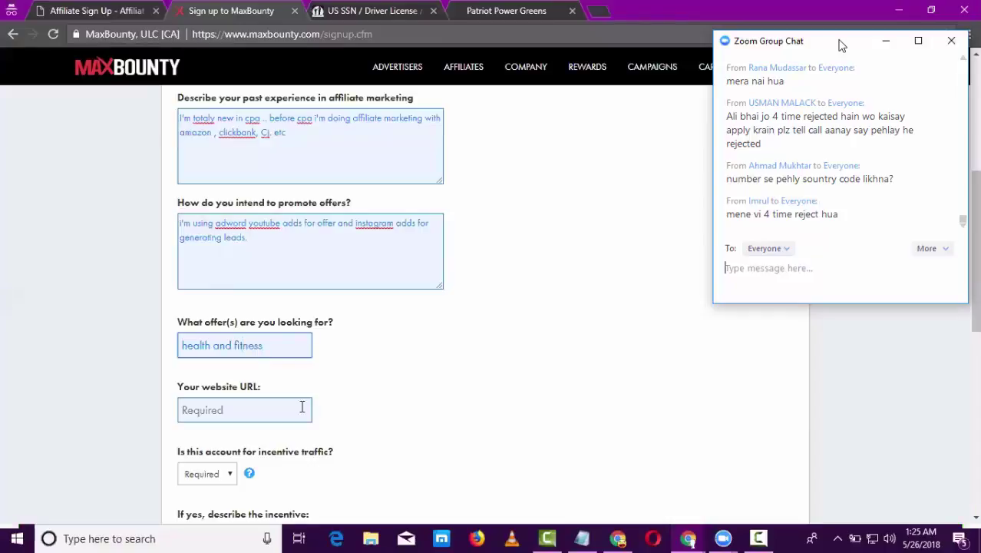
# - Paste the insuranceclue.com address as the website URL
pyautogui.click(301, 407)
pyautogui.write('http://insuranceclue.com/')
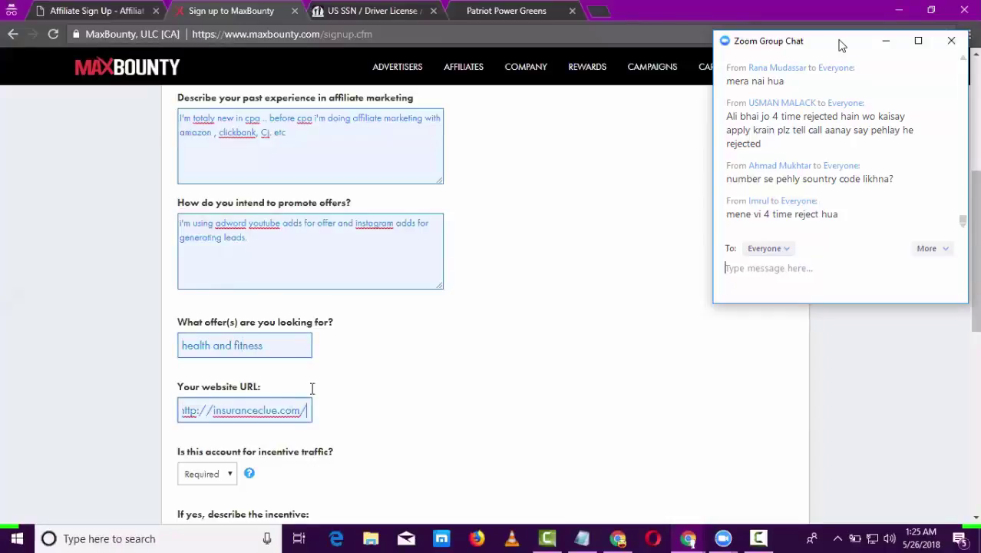
pyautogui.click(123, 10)
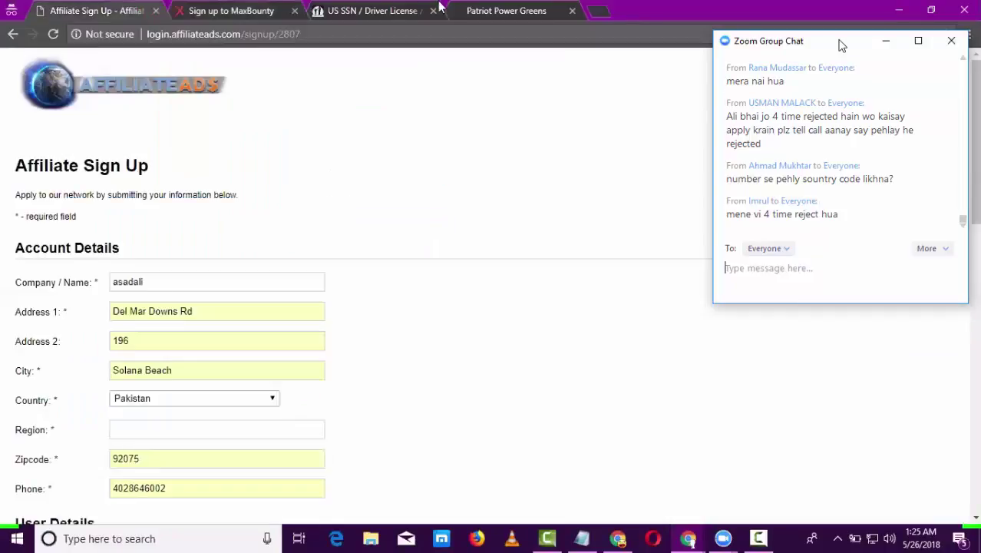
pyautogui.click(386, 6)
pyautogui.click(232, 10)
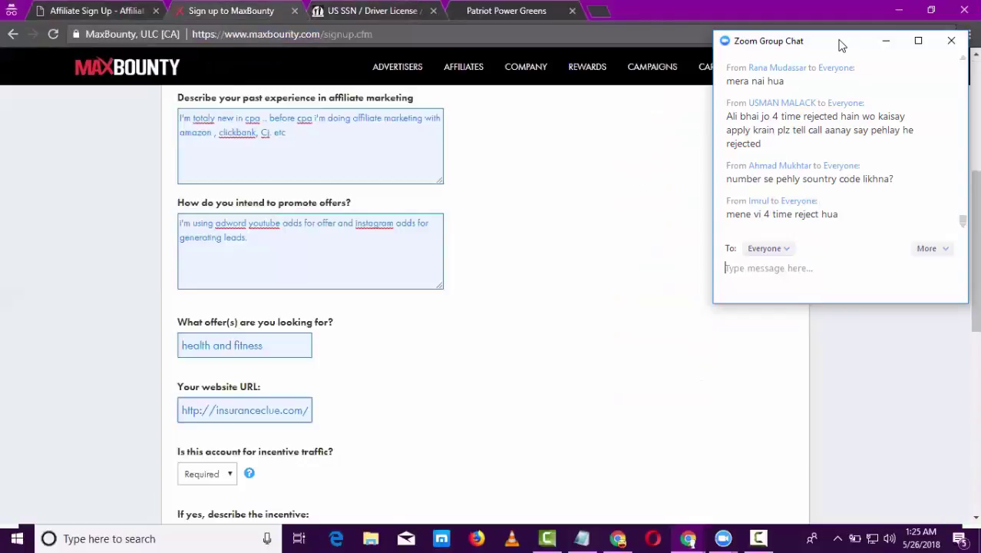
# - Read over the incentive traffic question, highlighting its wording
pyautogui.scroll(-3, 975, 351)
pyautogui.scroll(-1, 978, 351)
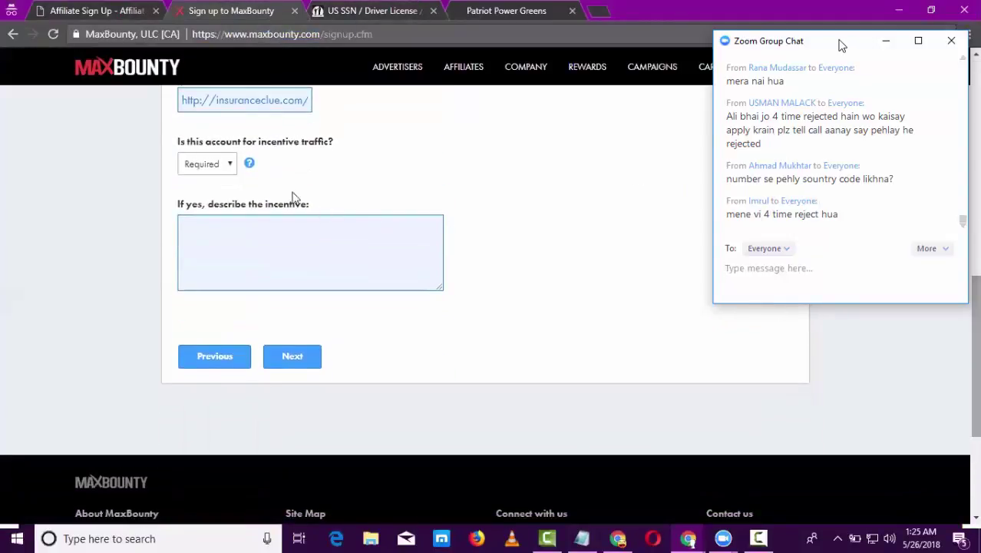
pyautogui.moveTo(206, 145); pyautogui.dragTo(331, 151)
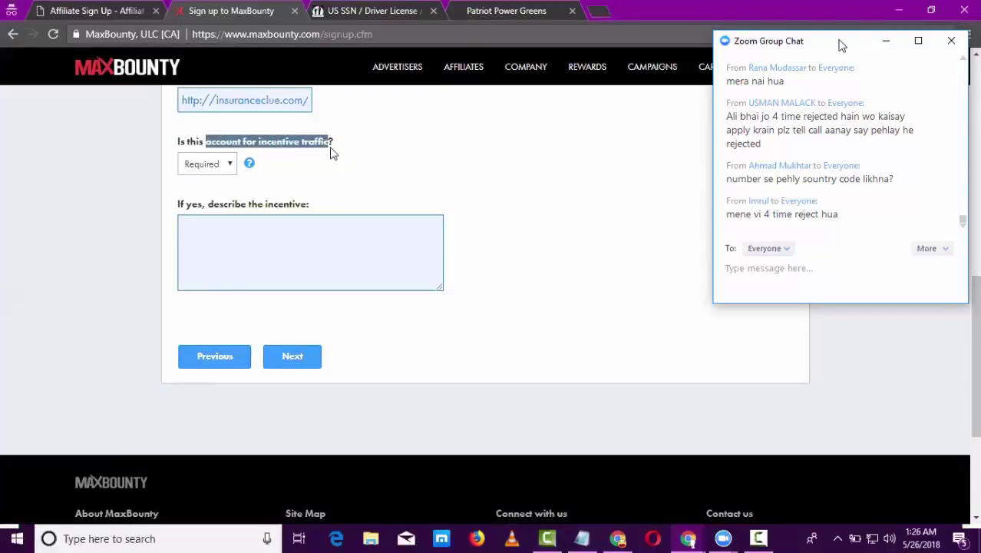
pyautogui.click(331, 152)
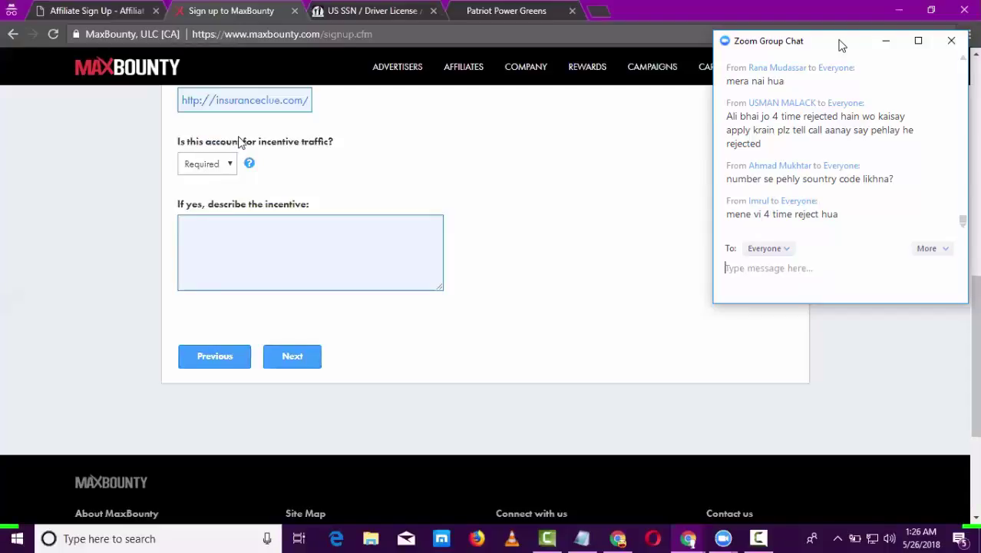
pyautogui.moveTo(238, 142); pyautogui.dragTo(342, 146)
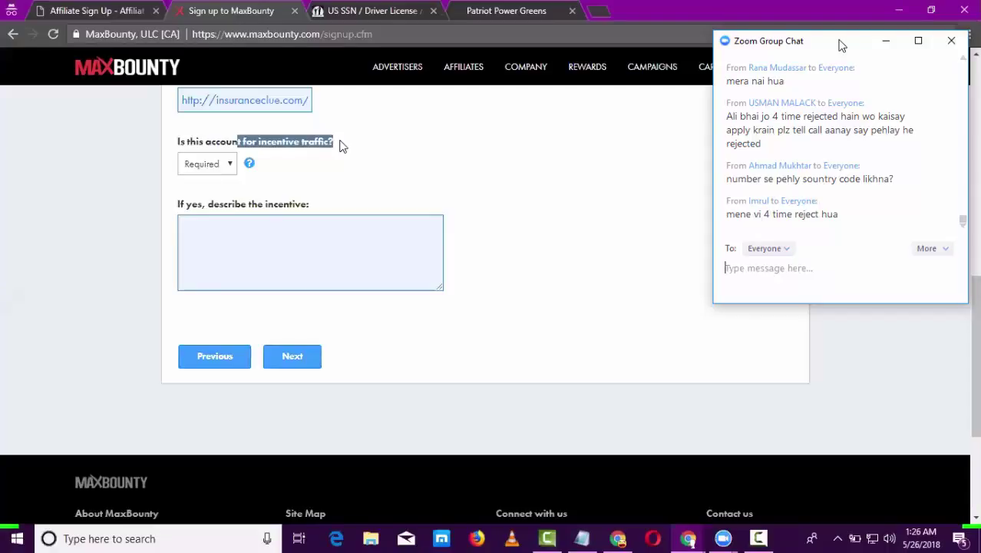
pyautogui.click(342, 146)
pyautogui.moveTo(256, 146); pyautogui.dragTo(329, 151)
pyautogui.click(323, 156)
pyautogui.doubleClick(323, 156)
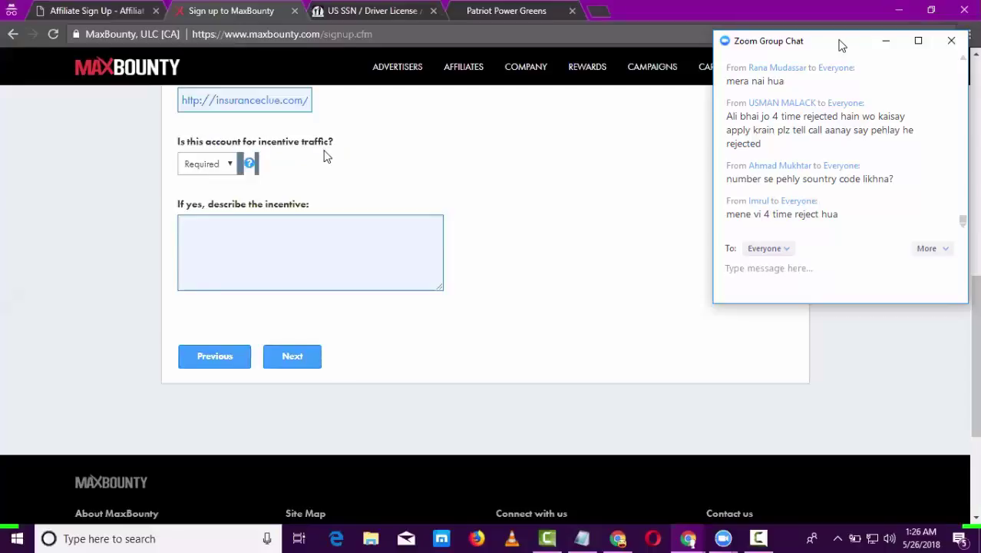
pyautogui.doubleClick(316, 141)
pyautogui.moveTo(246, 146); pyautogui.dragTo(323, 156)
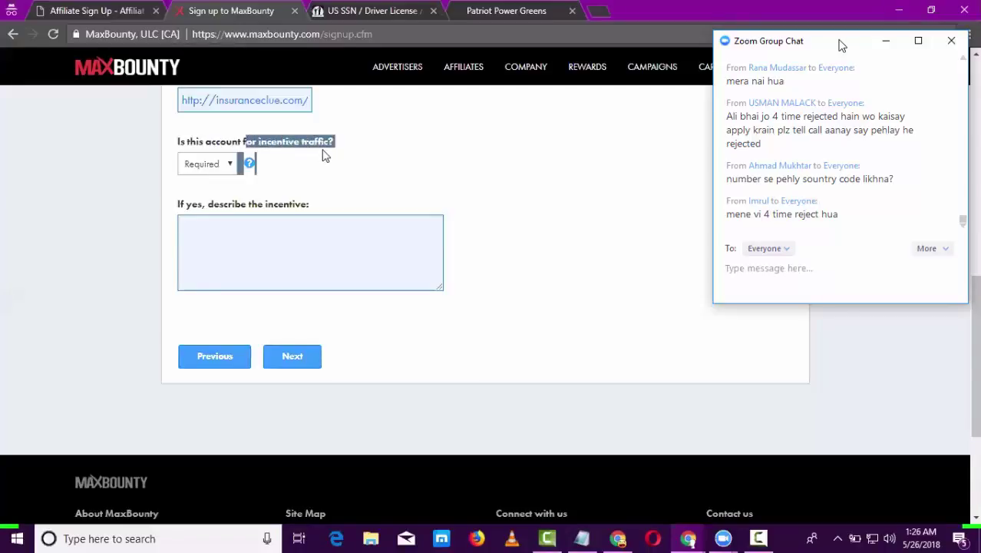
pyautogui.click(255, 166)
# - Answer No to incentive traffic, leave the description blank, and click Next
pyautogui.click(228, 166)
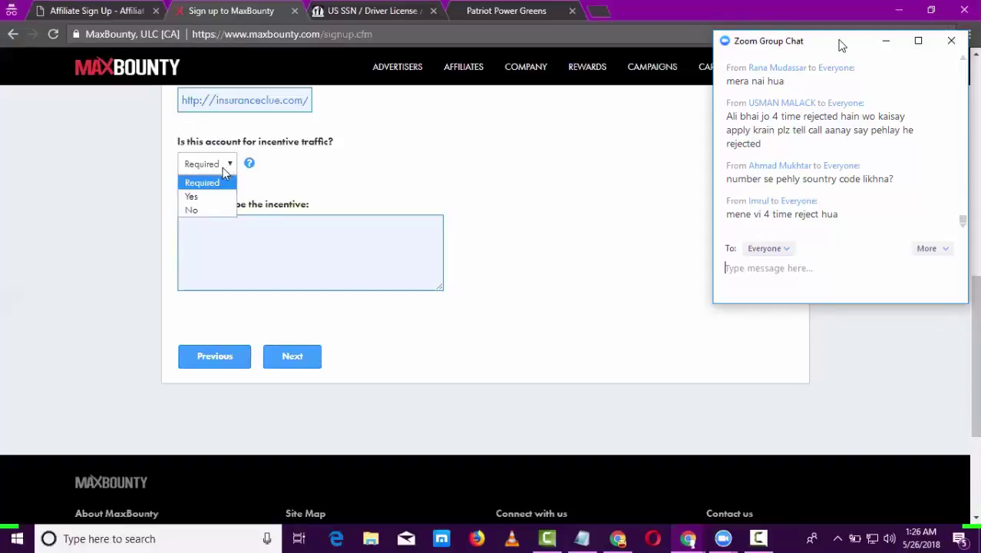
pyautogui.click(201, 210)
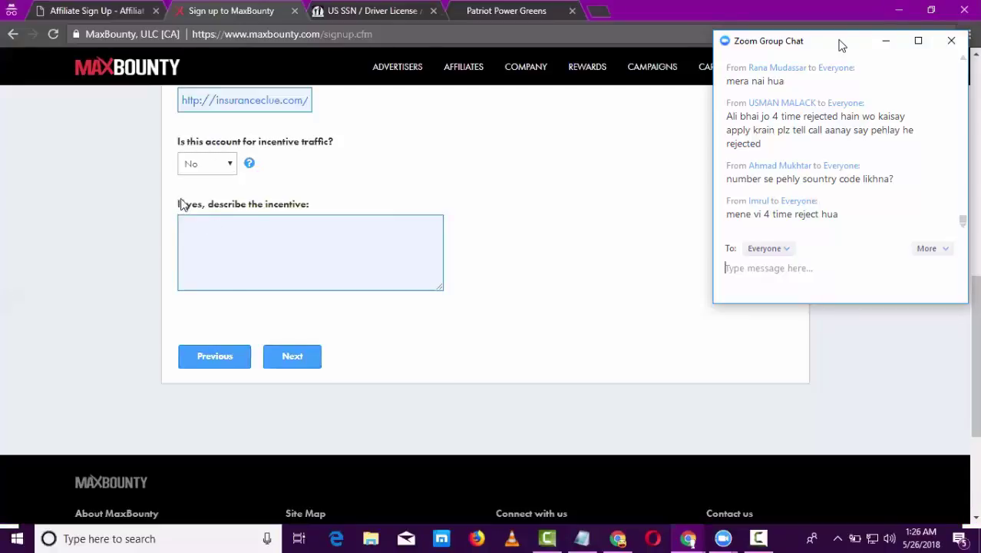
pyautogui.moveTo(179, 202); pyautogui.dragTo(301, 218)
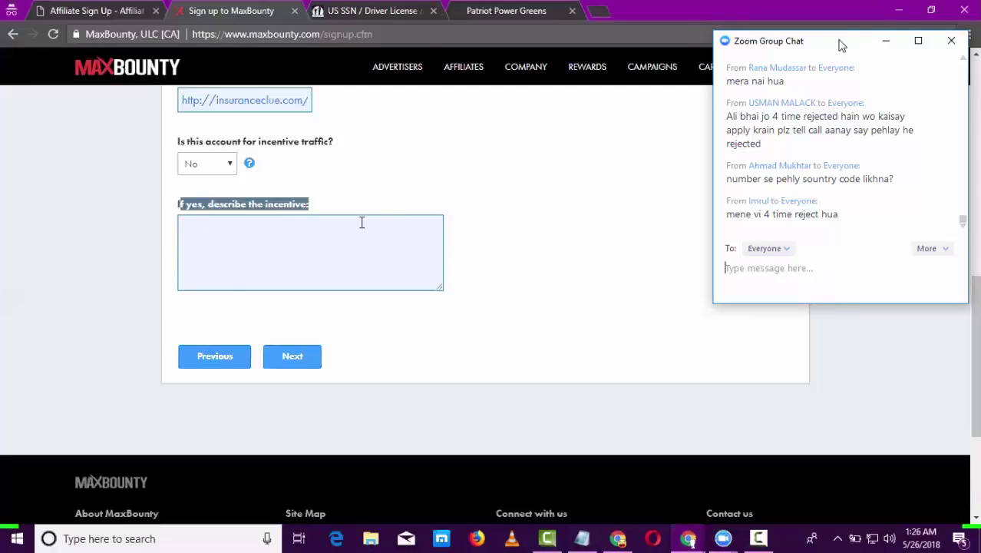
pyautogui.click(306, 355)
pyautogui.click(305, 356)
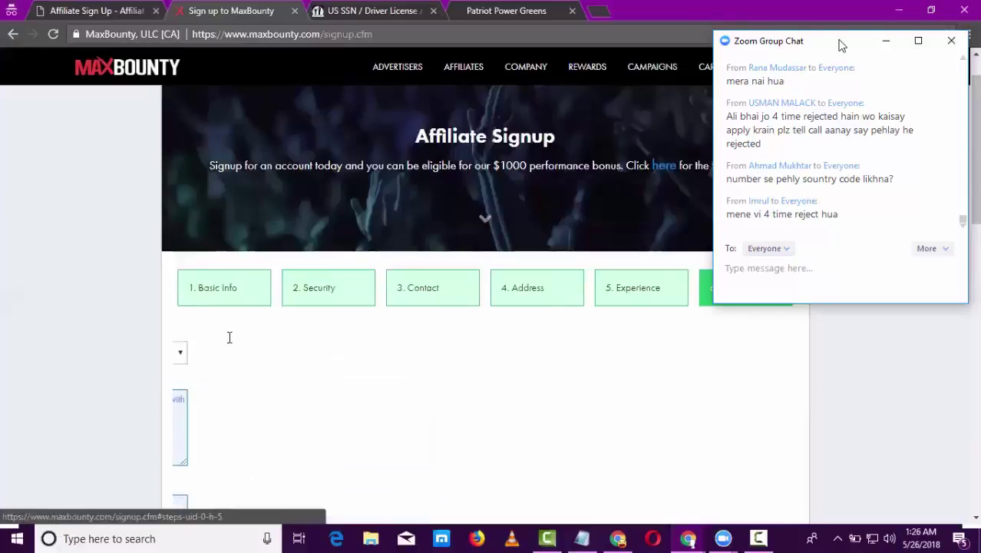
# - Accept the account-sharing and terms-and-conditions agreements and click Finish
pyautogui.click(189, 368)
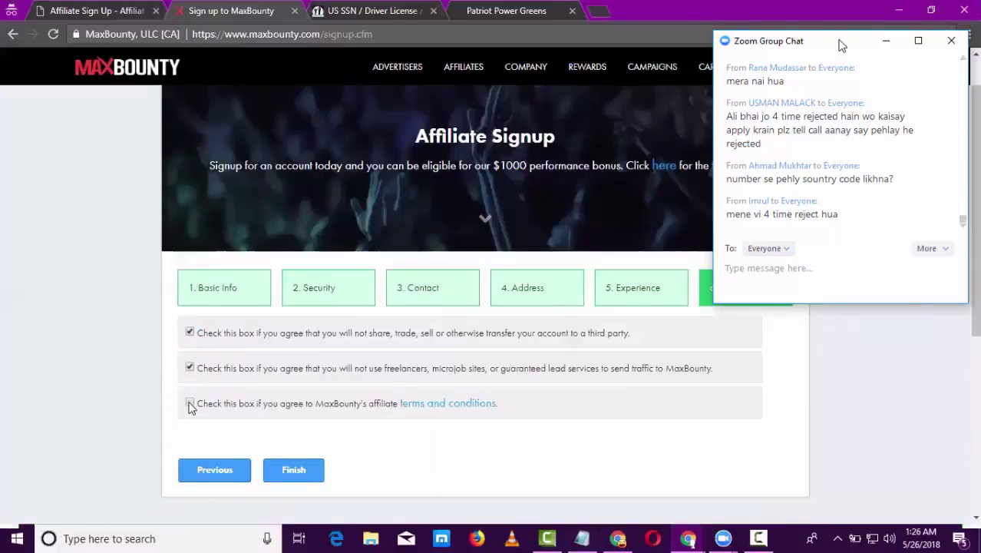
pyautogui.click(189, 403)
pyautogui.scroll(-1, 733, 332)
pyautogui.scroll(-2, 735, 331)
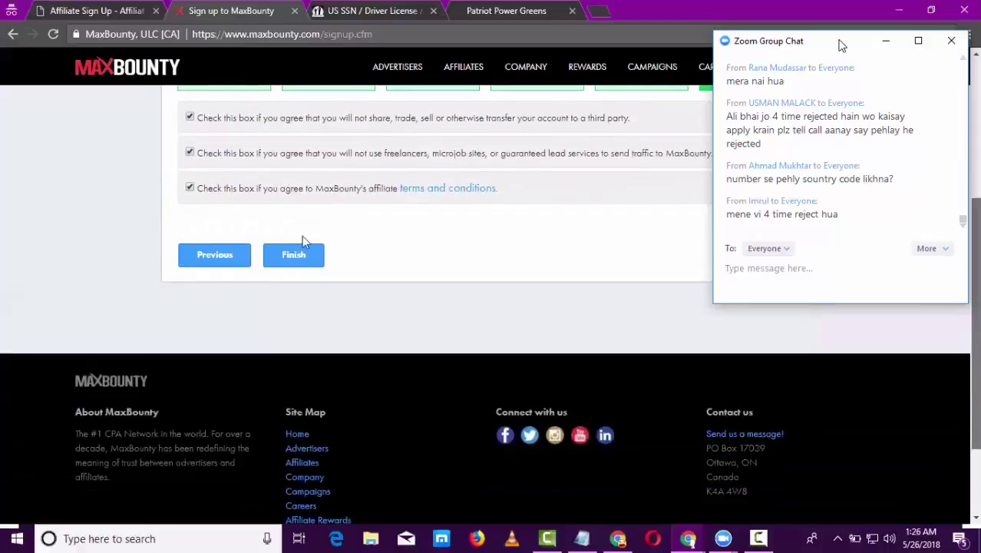
pyautogui.click(294, 247)
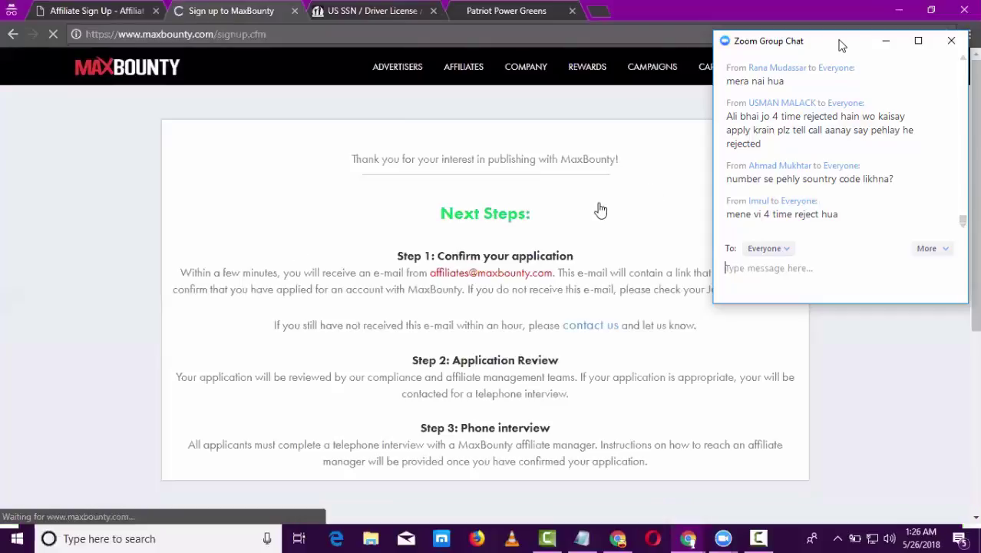
# - Scroll through the Next Steps confirmation page
pyautogui.scroll(-1, 598, 209)
pyautogui.scroll(-2, 597, 209)
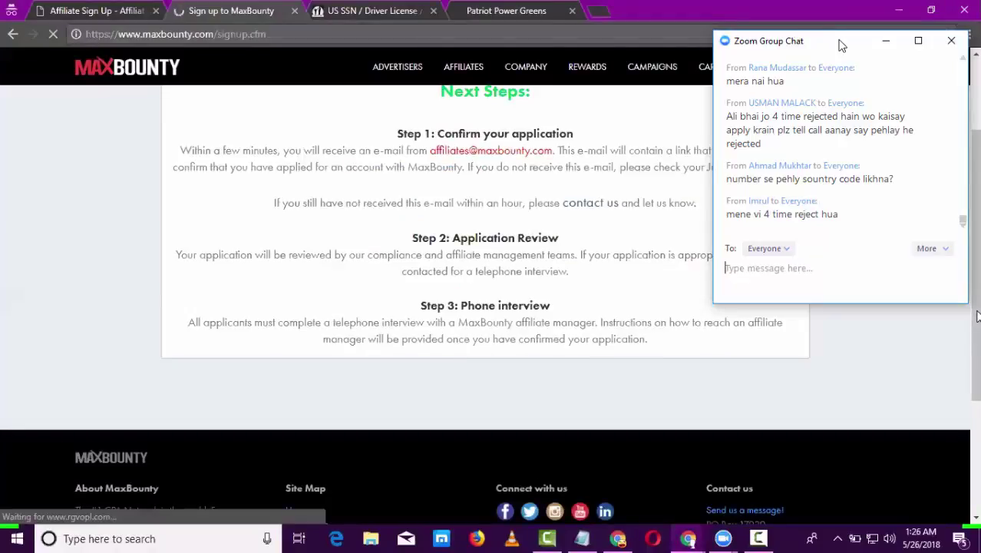
pyautogui.scroll(1, 977, 316)
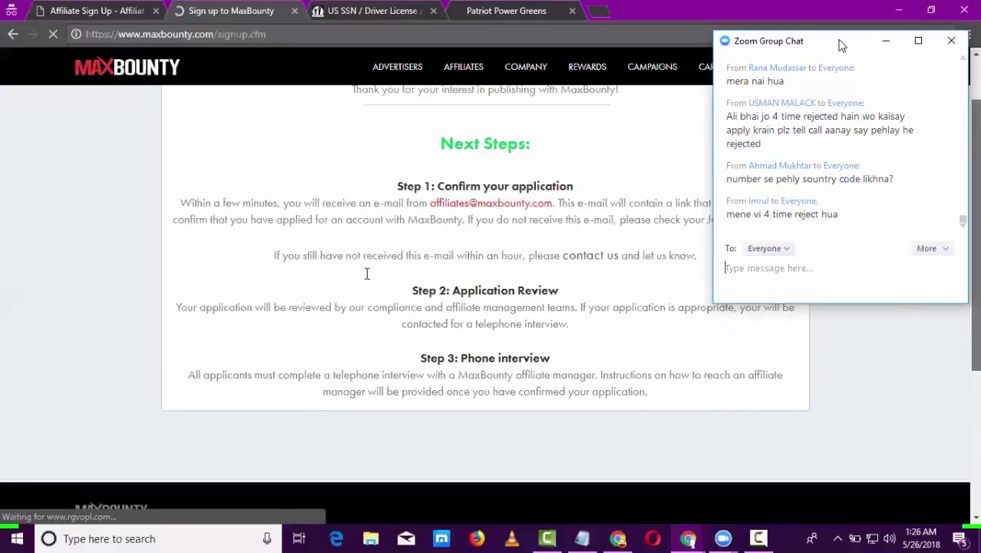
pyautogui.scroll(1, 444, 263)
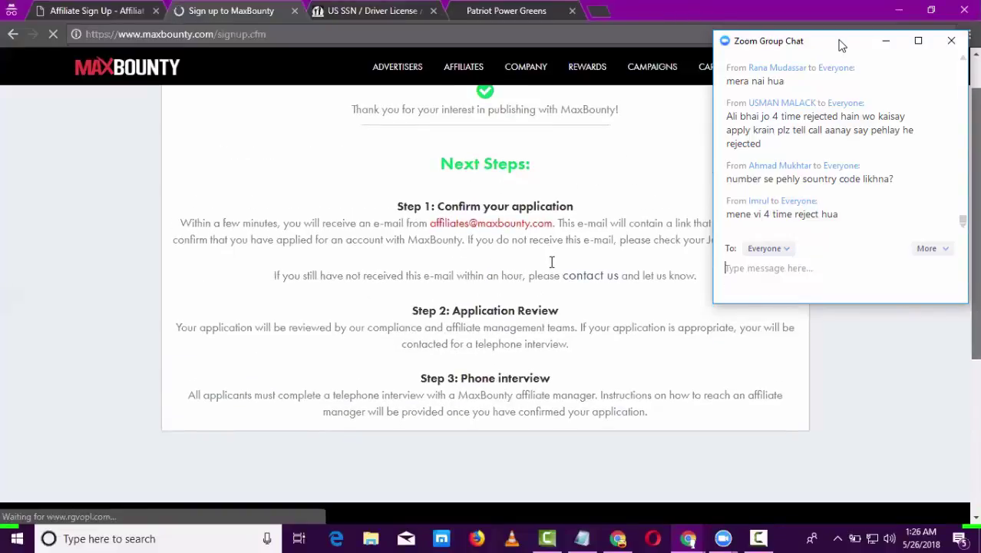
pyautogui.scroll(1, 552, 262)
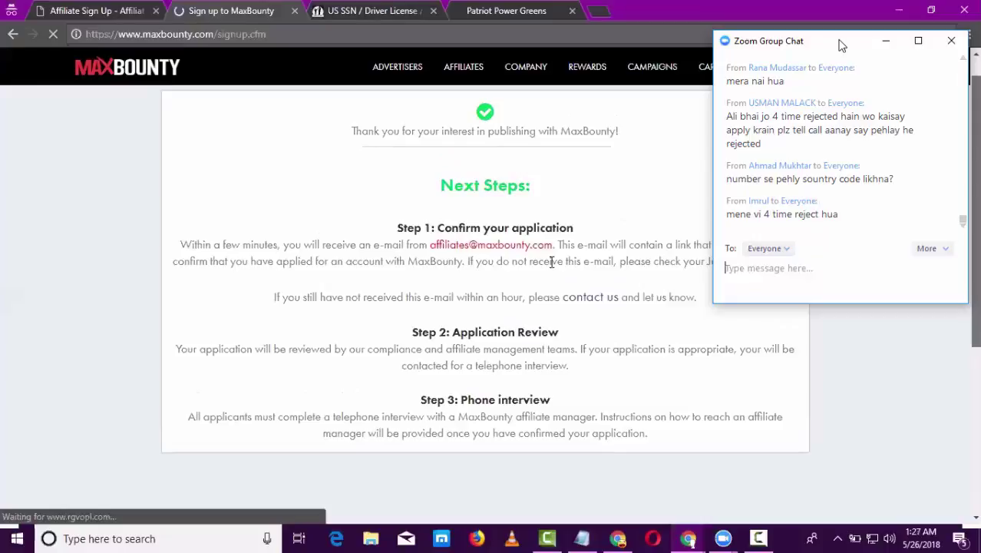
pyautogui.scroll(1, 551, 262)
# - Select the affiliates e-mail address and switch to the AffiliateAds sign-up tab
pyautogui.doubleClick(552, 262)
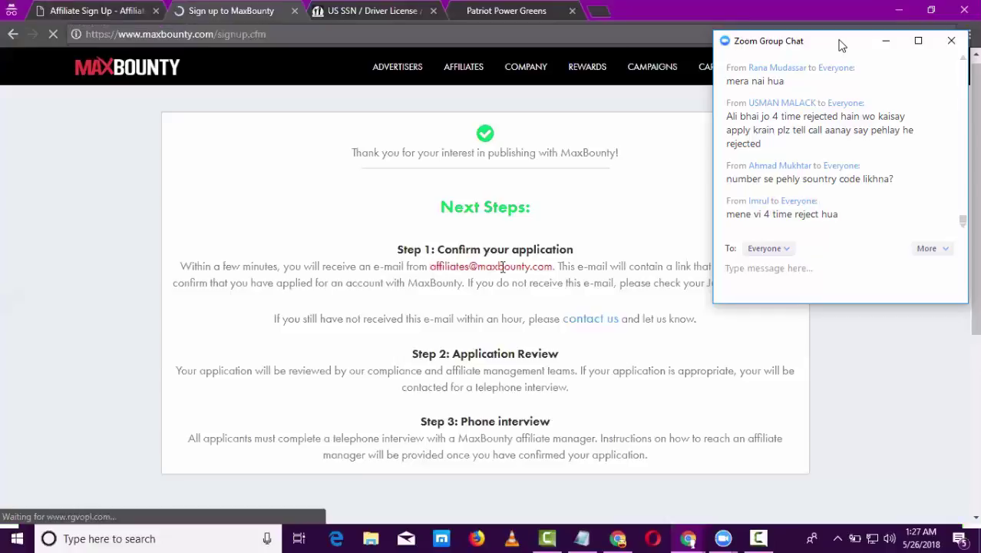
pyautogui.moveTo(428, 267); pyautogui.dragTo(558, 268)
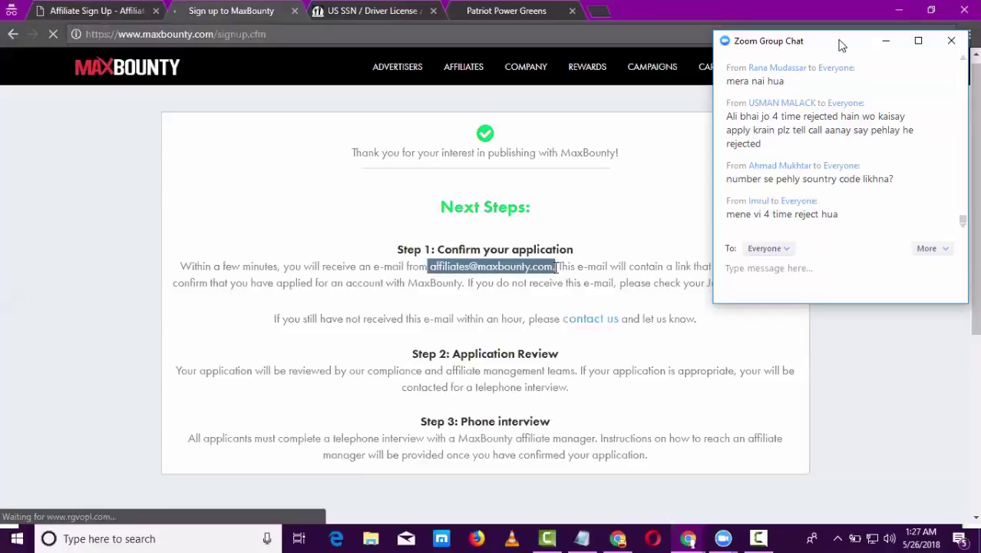
pyautogui.click(842, 46)
pyautogui.click(114, 11)
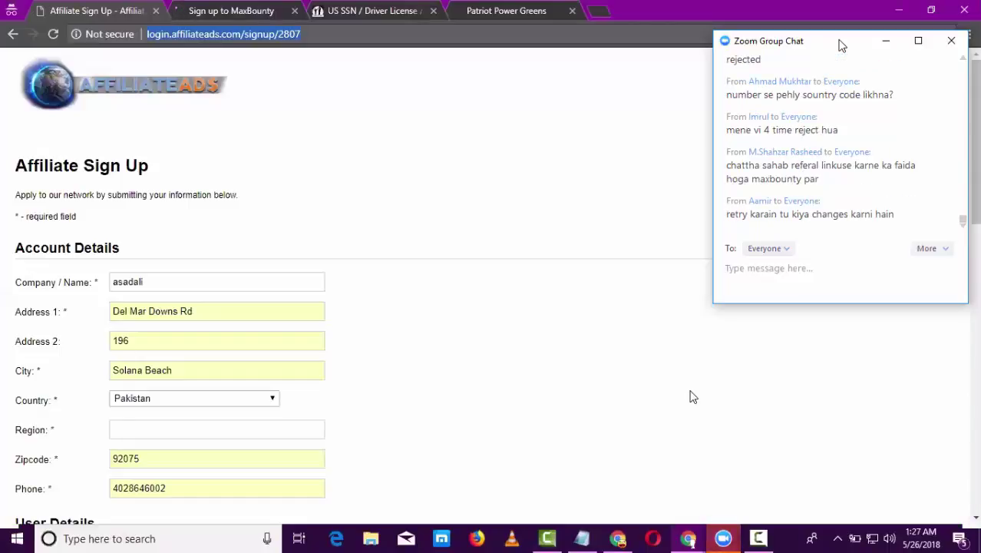
# - Return to the MaxBounty confirmation and reselect the affiliates e-mail address
pyautogui.hotkey('ctrl', 'Tab')
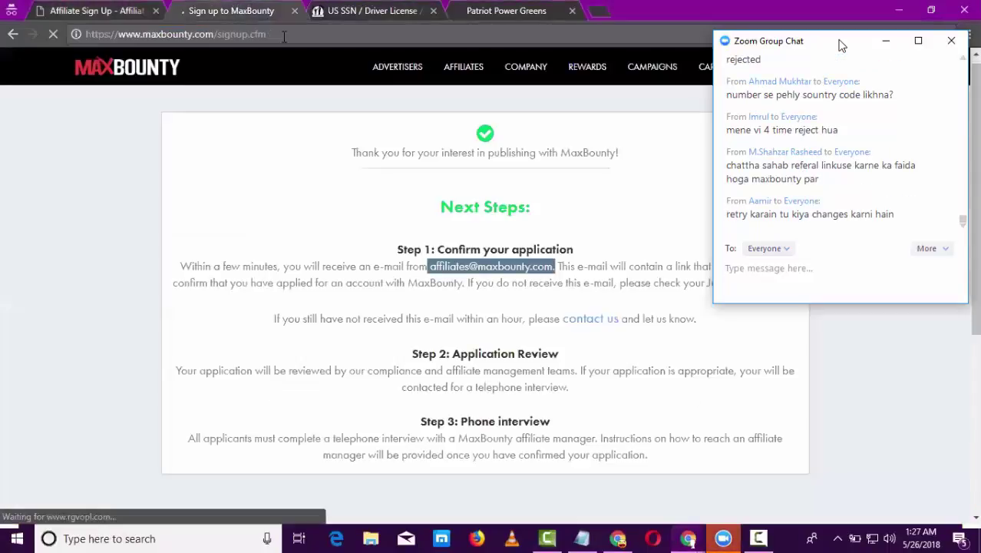
pyautogui.click(164, 164)
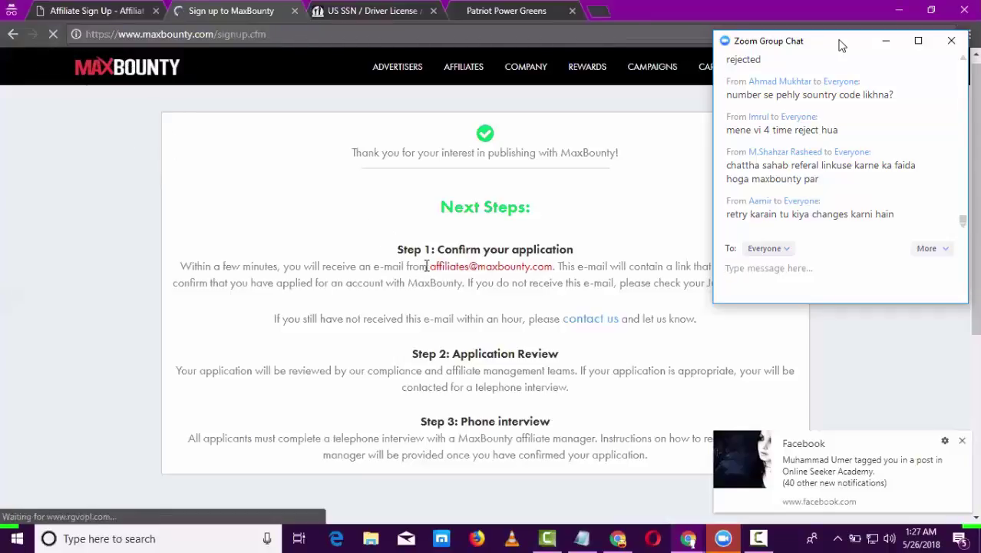
pyautogui.moveTo(430, 267); pyautogui.dragTo(553, 274)
pyautogui.click(842, 46)
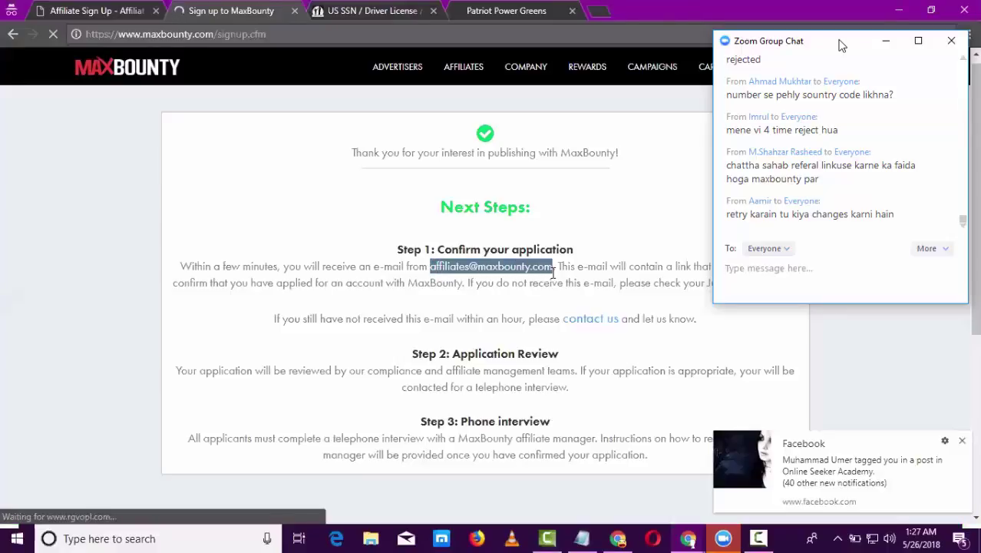
# - Dismiss the Facebook notification, flip between tabs, and switch to the freecourse notes in Notepad
pyautogui.click(964, 443)
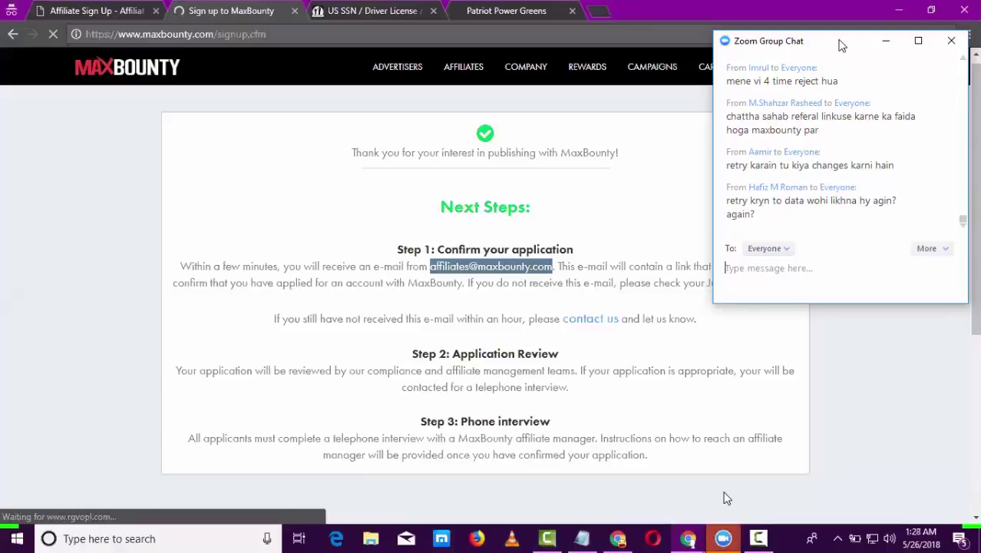
pyautogui.click(103, 10)
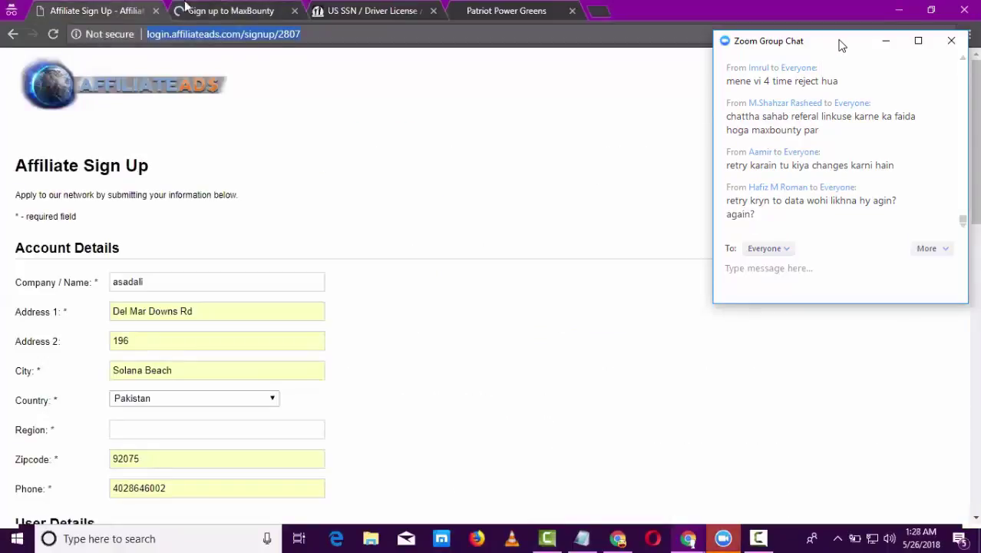
pyautogui.click(185, 6)
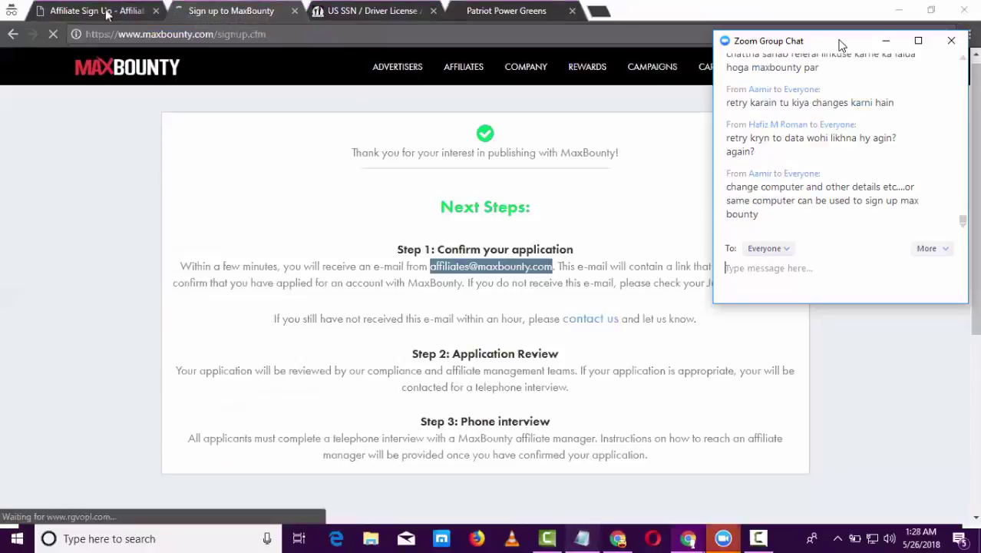
pyautogui.hotkey('alt', 'Tab')
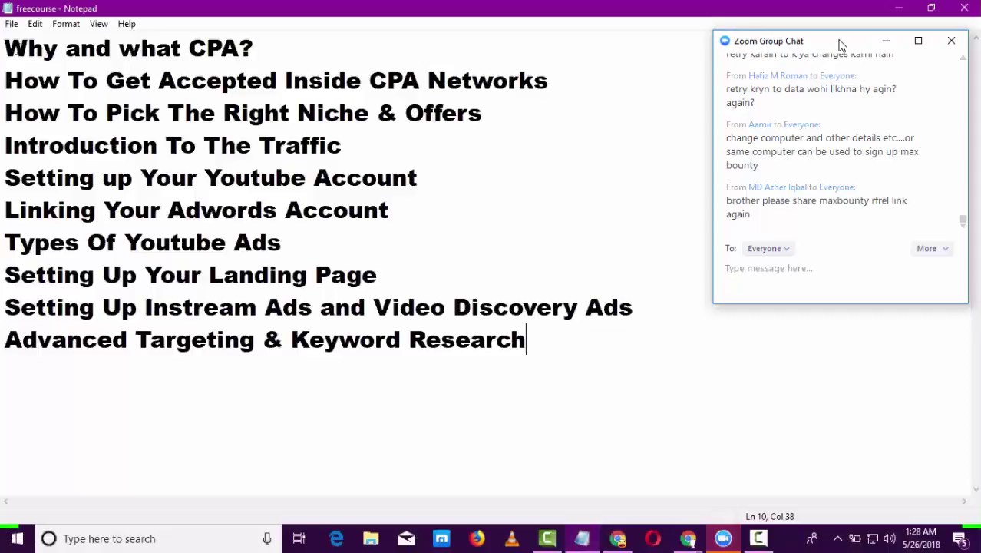
pyautogui.moveTo(253, 48); pyautogui.dragTo(19, 53)
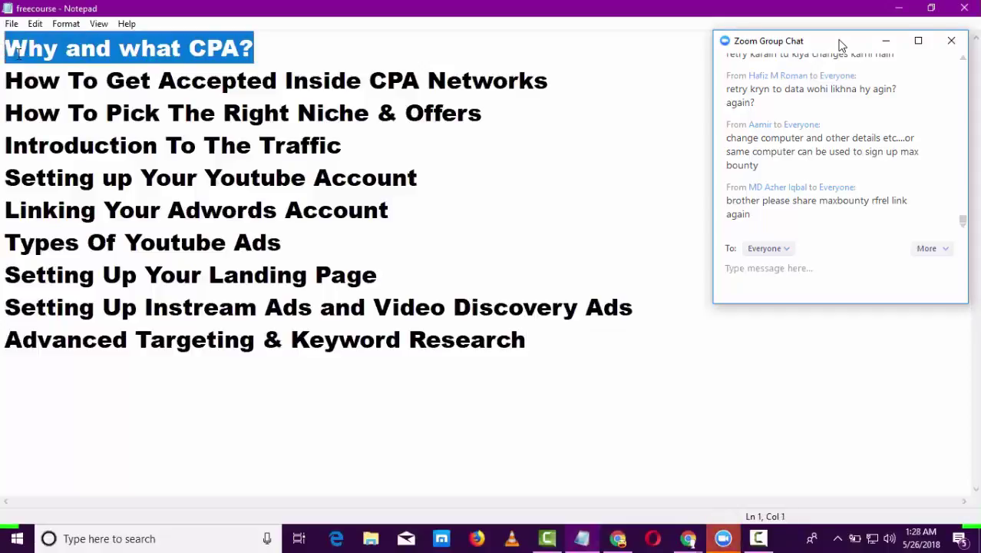
pyautogui.moveTo(6, 81); pyautogui.dragTo(553, 80)
pyautogui.doubleClick(553, 80)
pyautogui.doubleClick(554, 80)
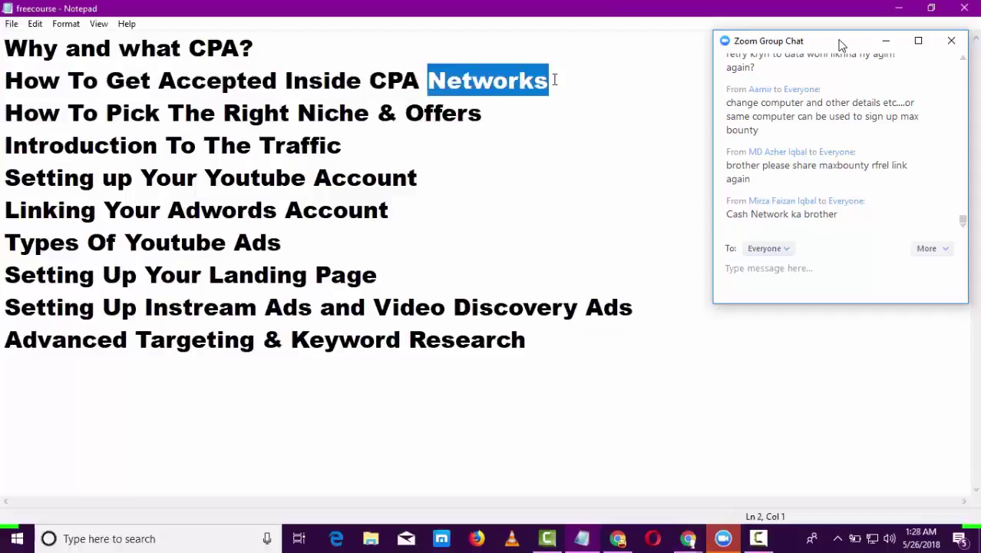
pyautogui.click(554, 80)
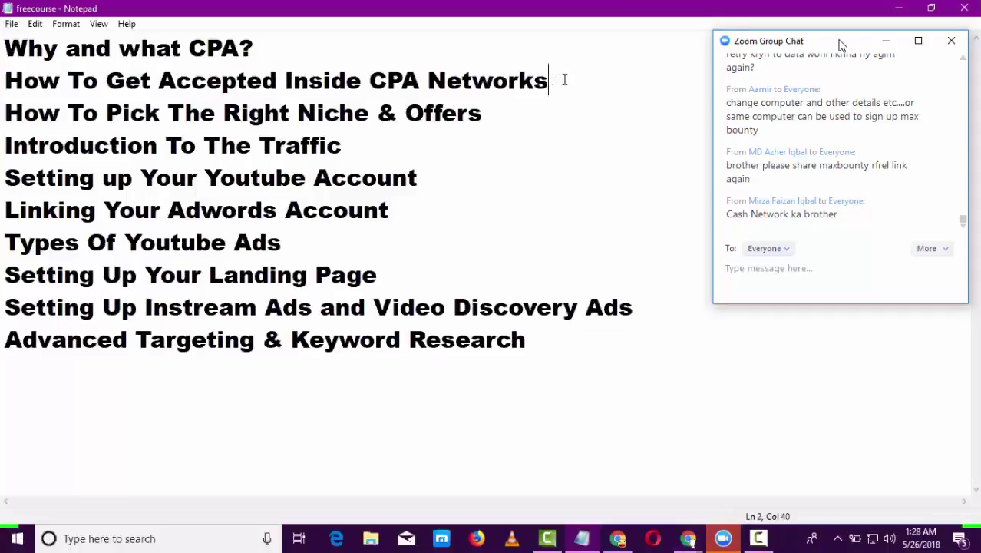
pyautogui.moveTo(565, 79); pyautogui.dragTo(7, 77)
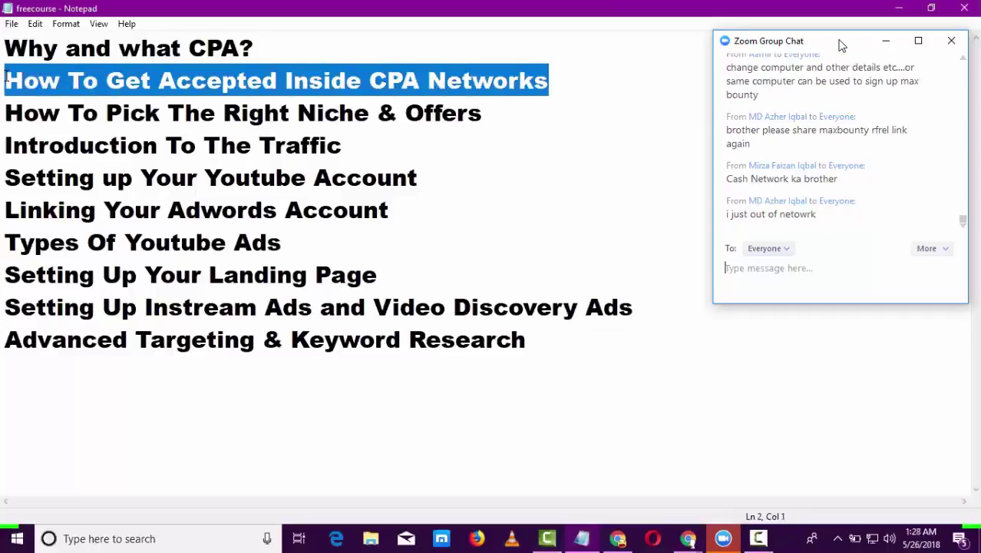
pyautogui.click(6, 51)
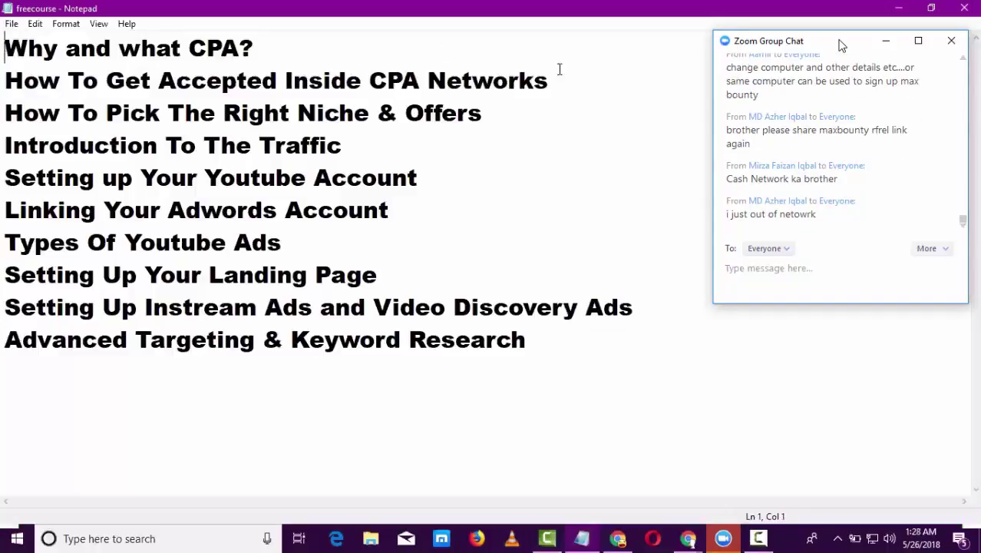
pyautogui.keyDown('shift'); pyautogui.click(577, 85); pyautogui.keyUp('shift')
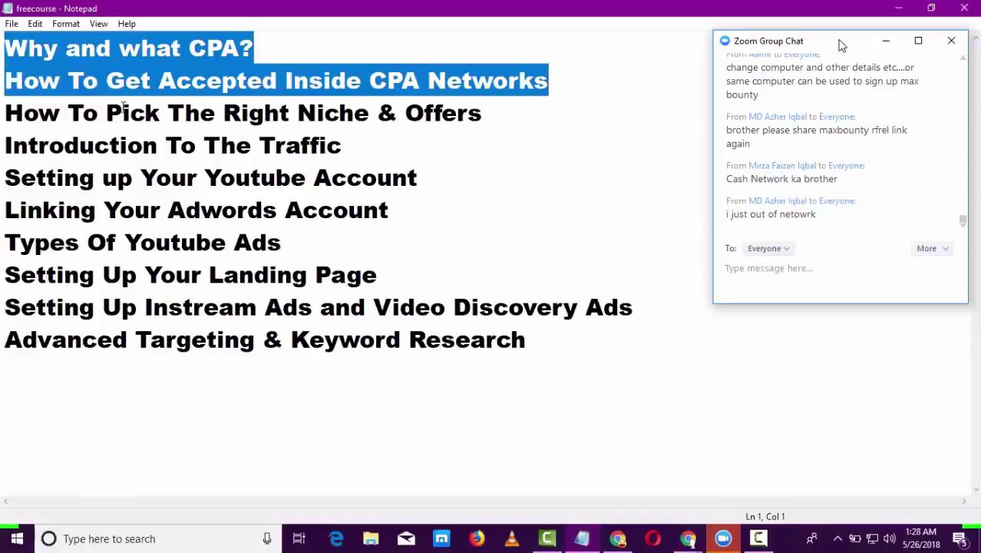
pyautogui.moveTo(2, 111); pyautogui.dragTo(59, 109)
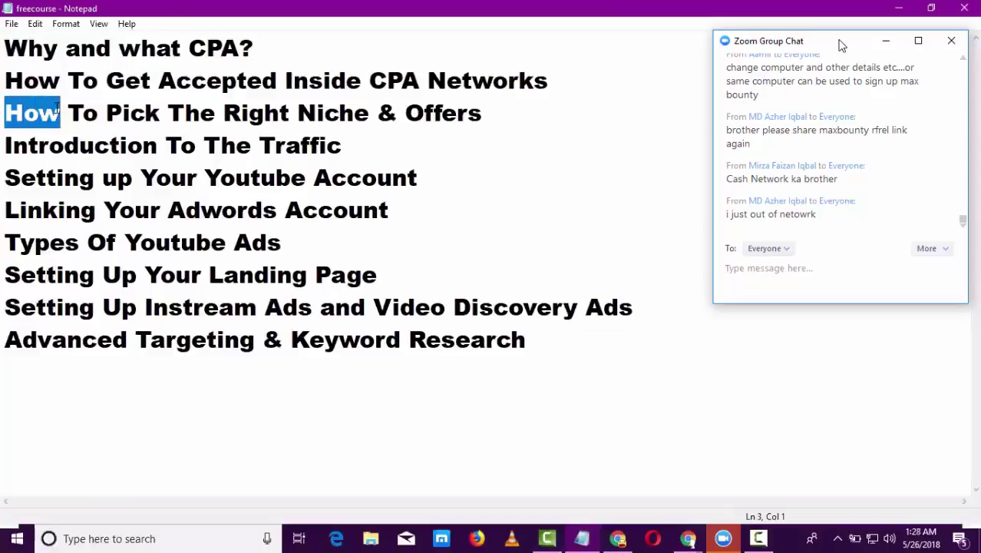
pyautogui.moveTo(57, 108); pyautogui.dragTo(483, 141)
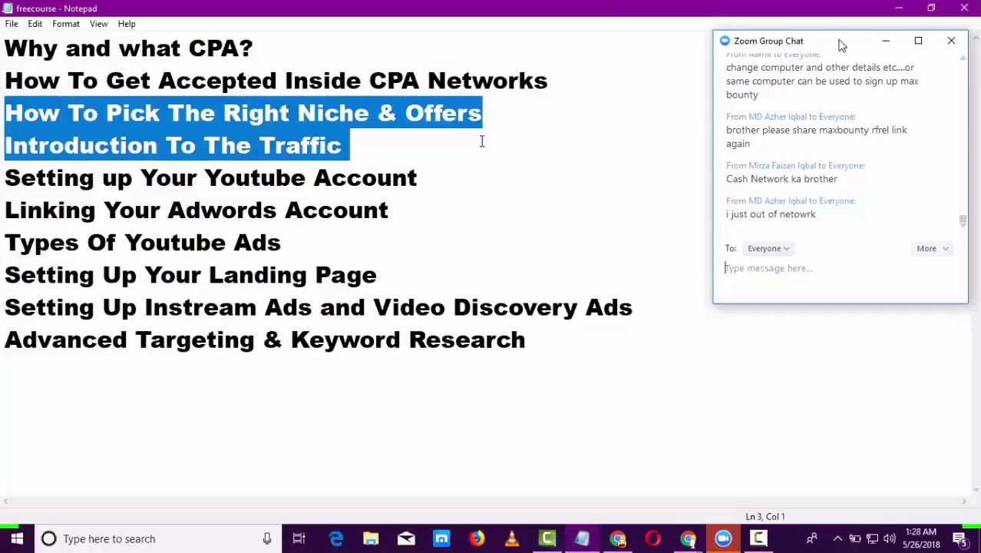